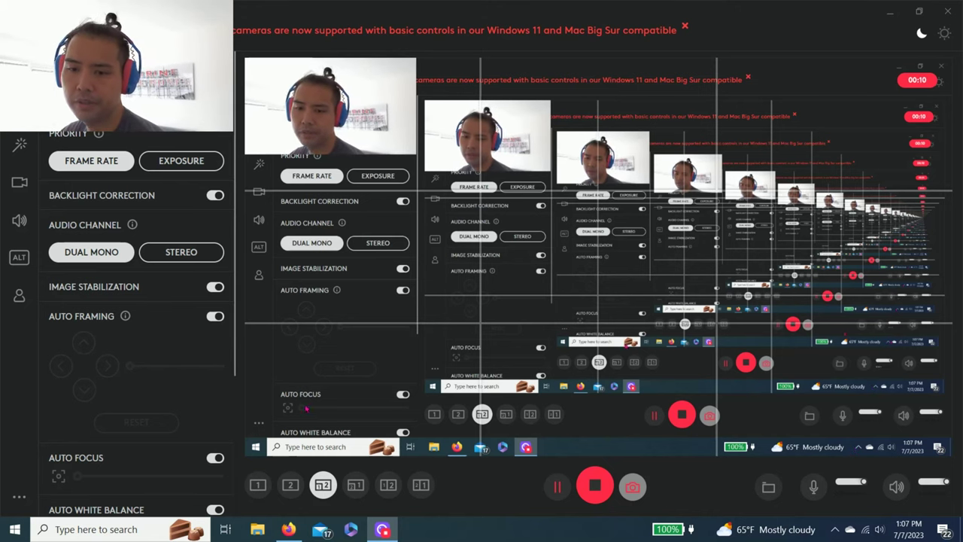
Step: Bring the Firefox window with the TryHackMe dashboard in front of Logi Capture
left_click(293, 529)
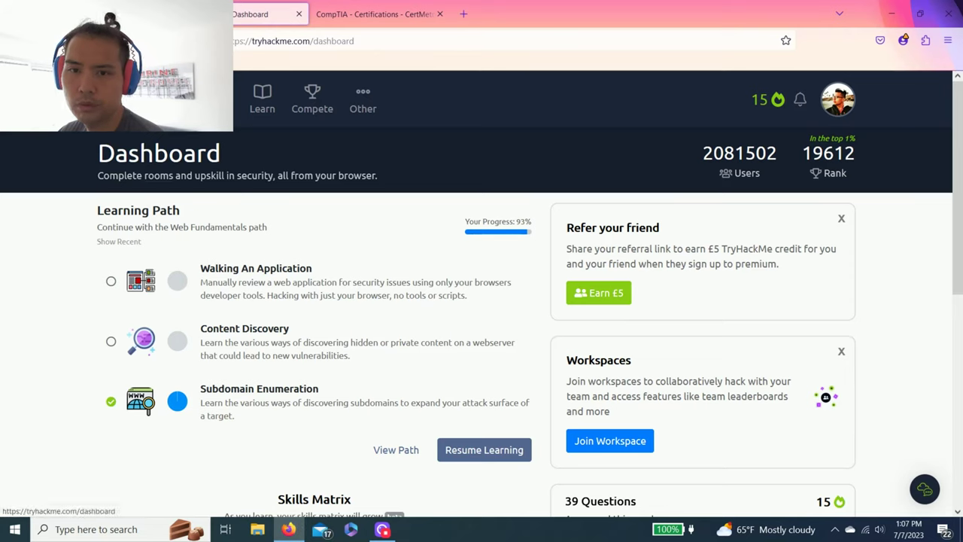
Step: Reload the dashboard, open Learn, and scroll the learning paths to Web Fundamentals
left_click(214, 98)
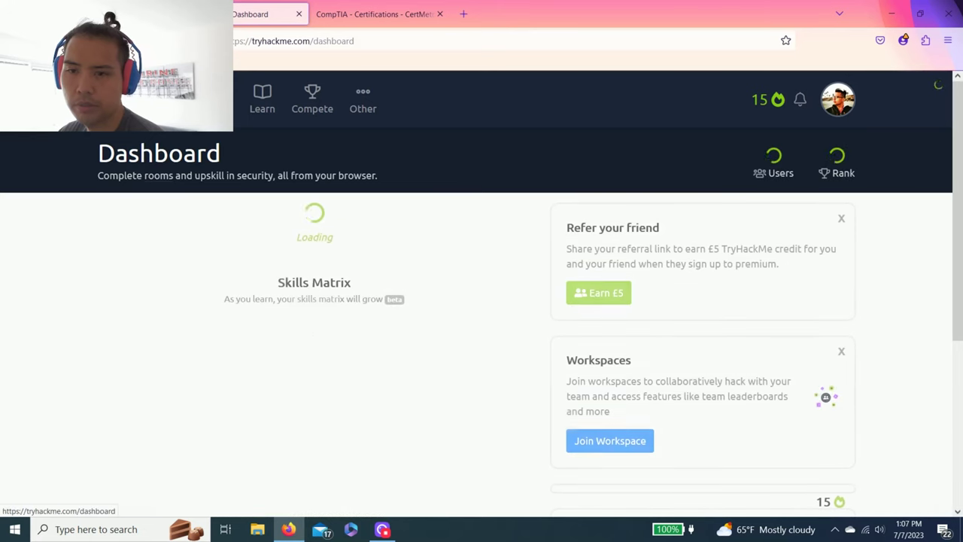
left_click(256, 100)
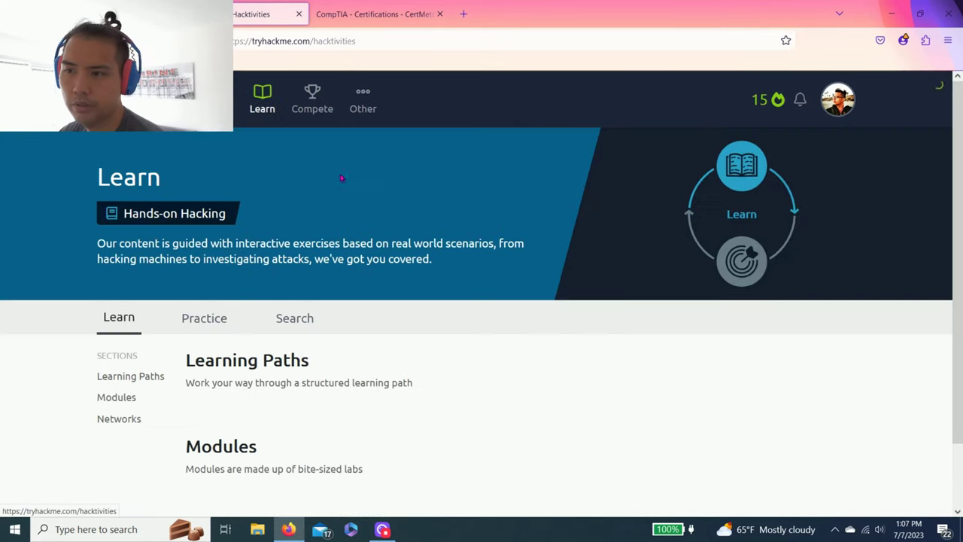
scroll(759, 343, "down", 2)
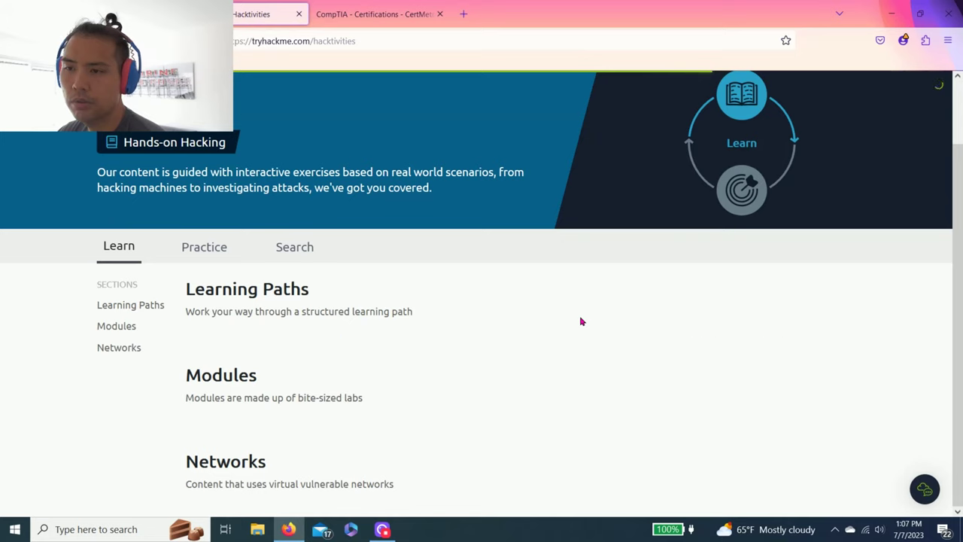
scroll(675, 361, "down", 2)
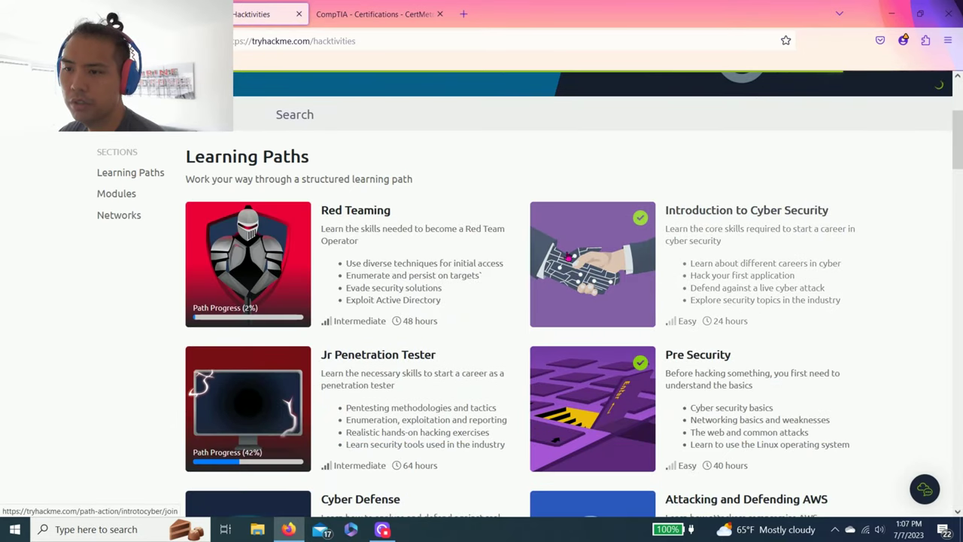
scroll(662, 241, "down", 2)
scroll(683, 185, "up", 1)
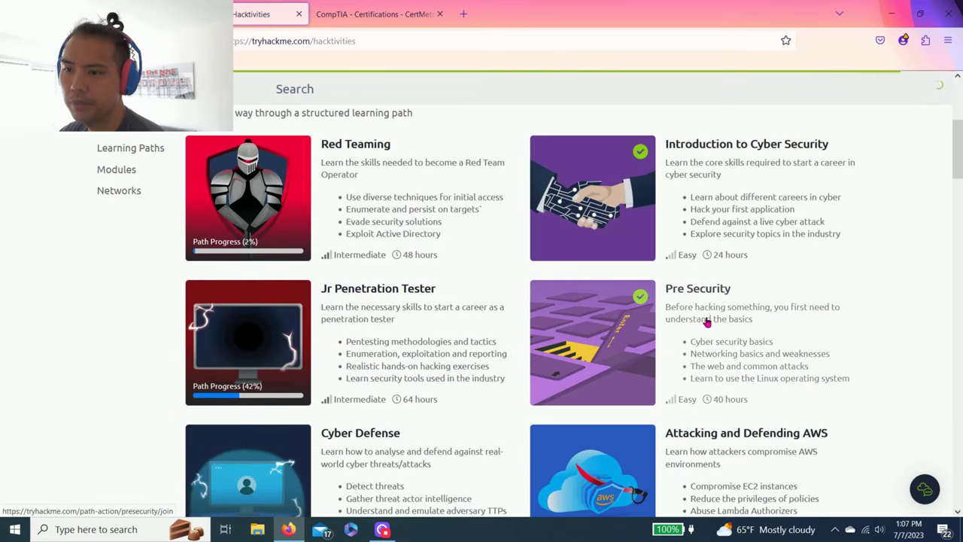
scroll(719, 380, "down", 1)
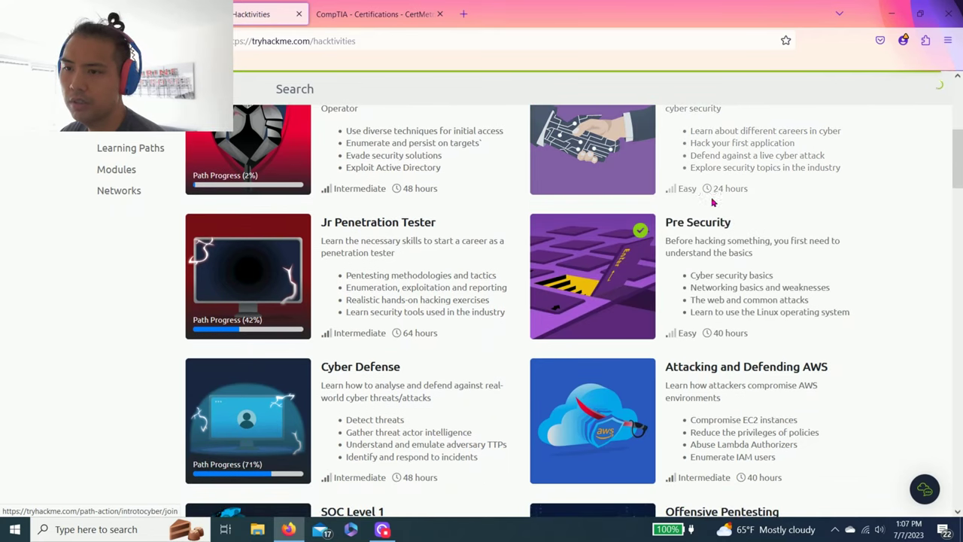
scroll(714, 286, "down", 4)
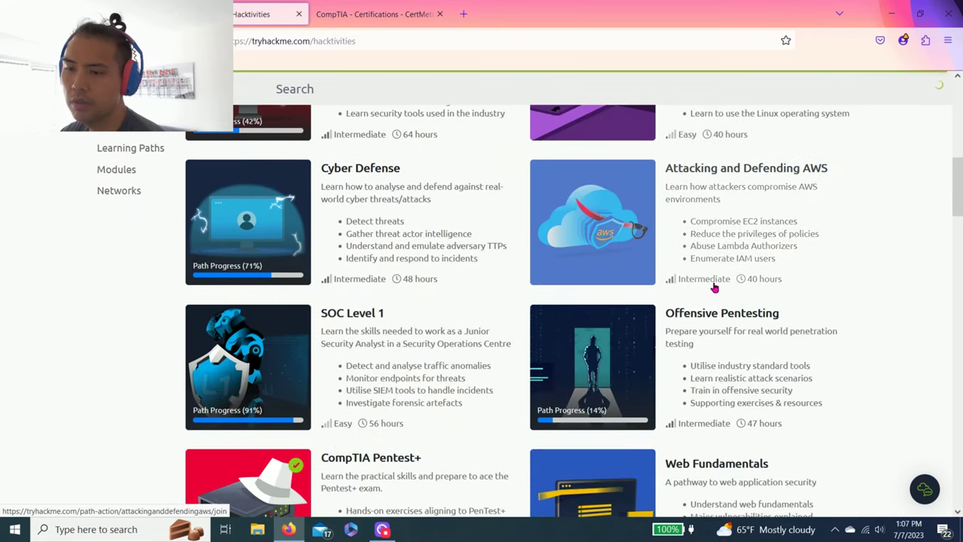
scroll(715, 285, "down", 2)
scroll(582, 303, "down", 1)
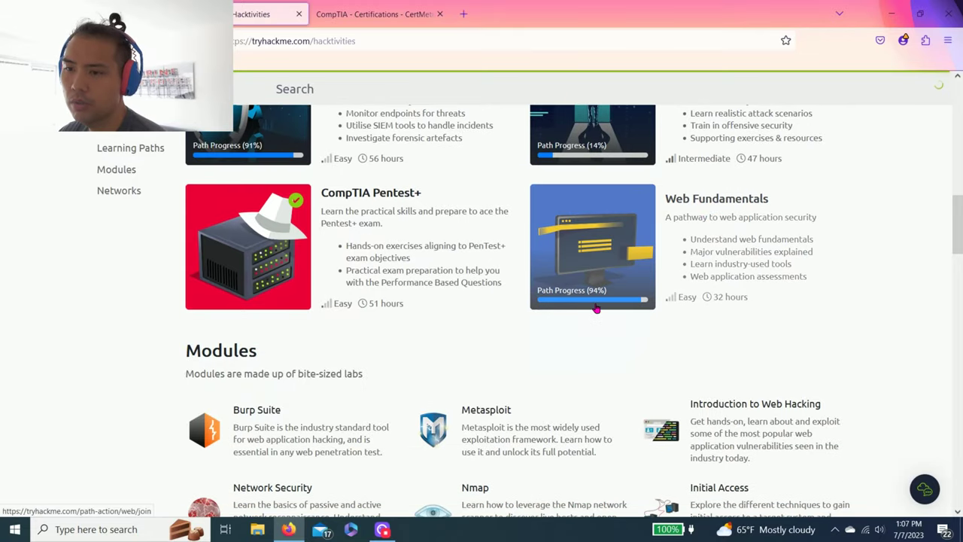
scroll(639, 353, "up", 2)
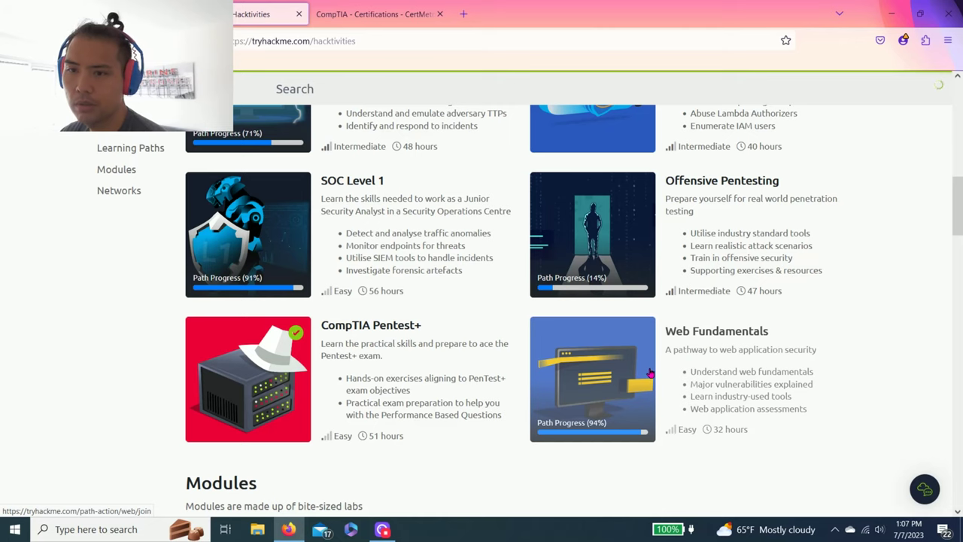
Step: Open the Web Fundamentals learning path and scan its sections
left_click(650, 372)
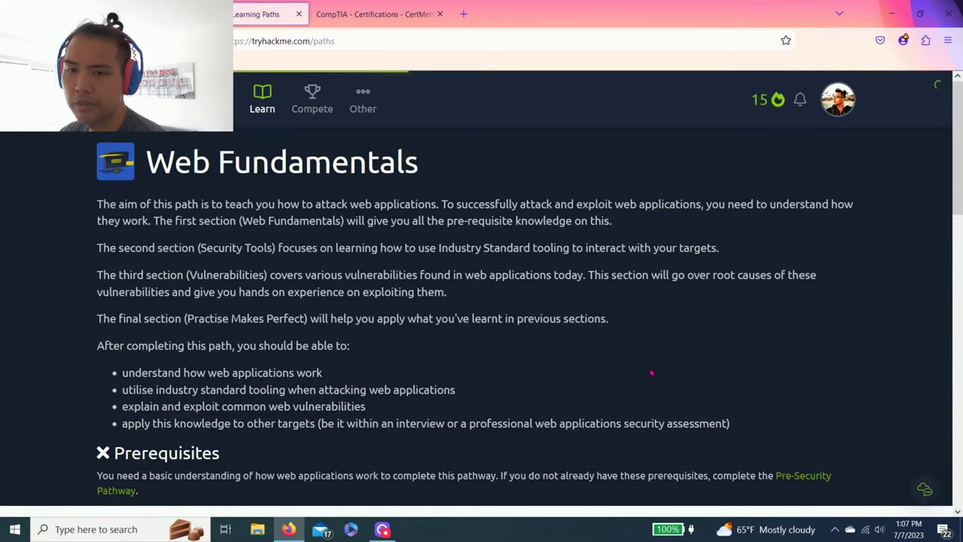
scroll(316, 282, "down", 4)
scroll(315, 282, "down", 3)
scroll(294, 278, "up", 4)
Step: Review How The Web Works, then expand Introduction to Web Hacking to list its rooms
left_click(268, 277)
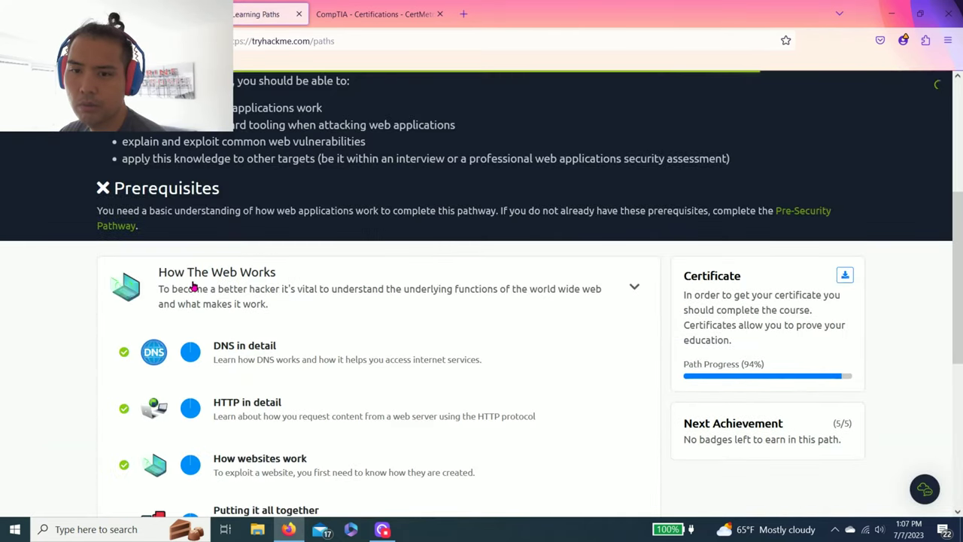
scroll(325, 279, "down", 2)
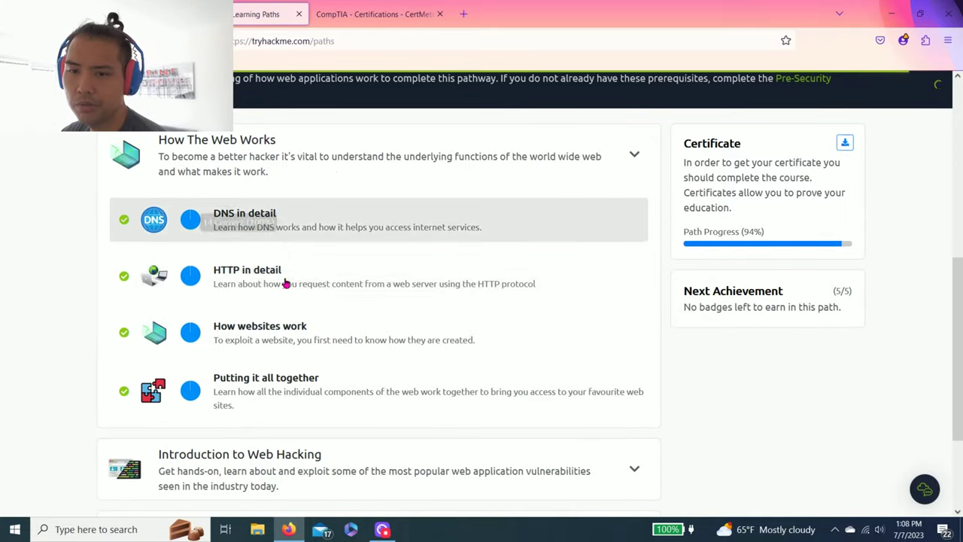
scroll(187, 370, "down", 1)
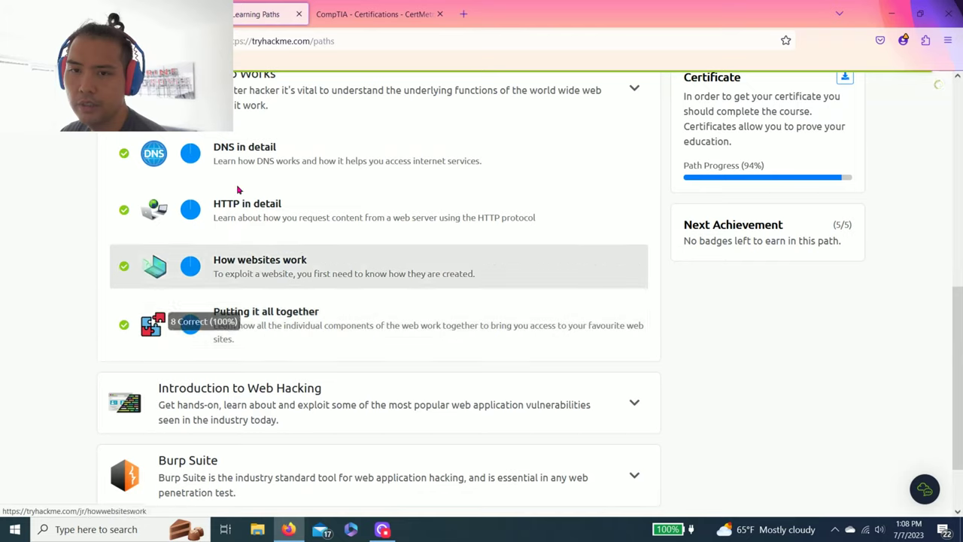
scroll(236, 188, "up", 1)
left_click(262, 170)
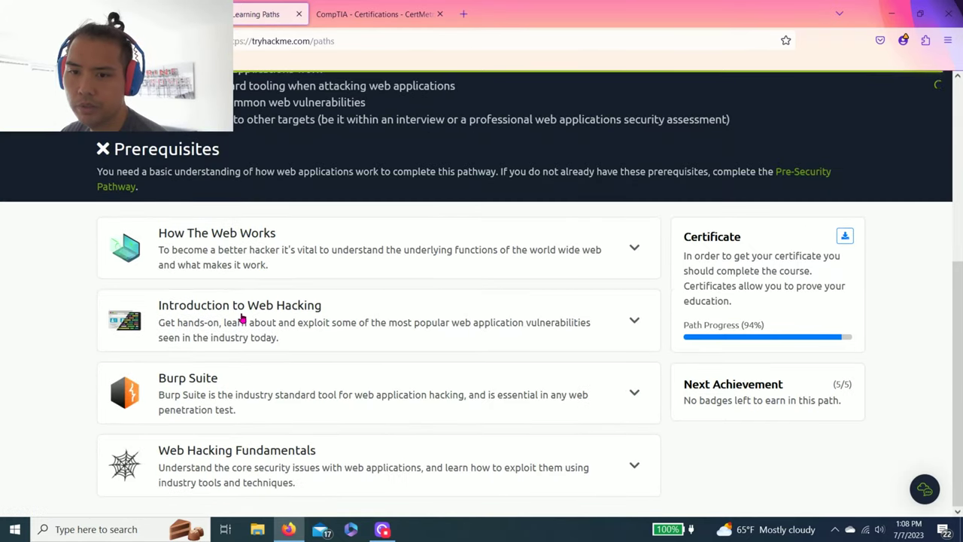
left_click(241, 319)
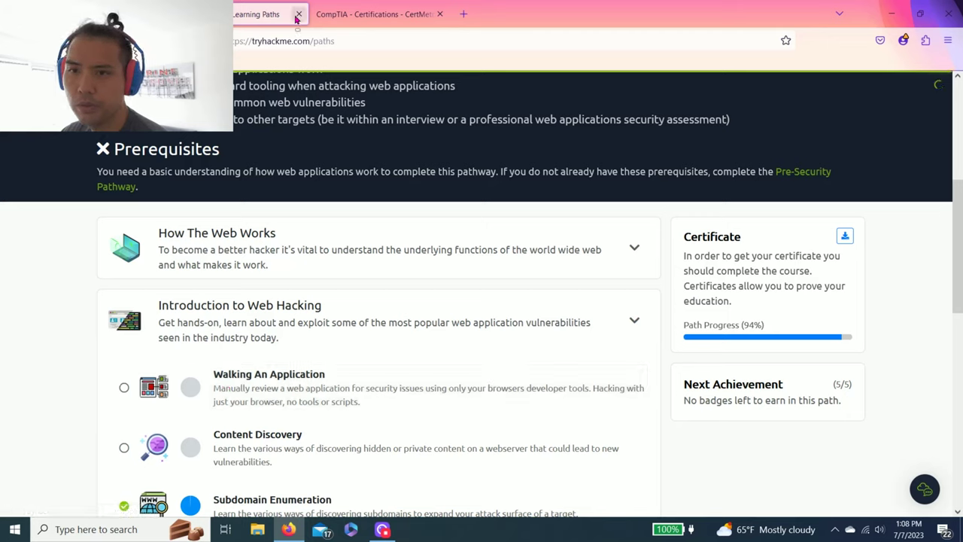
left_click(298, 14)
Step: Switch to the Walking An Application room and close the AttackBox terminal
key("ctrl+shift+Tab")
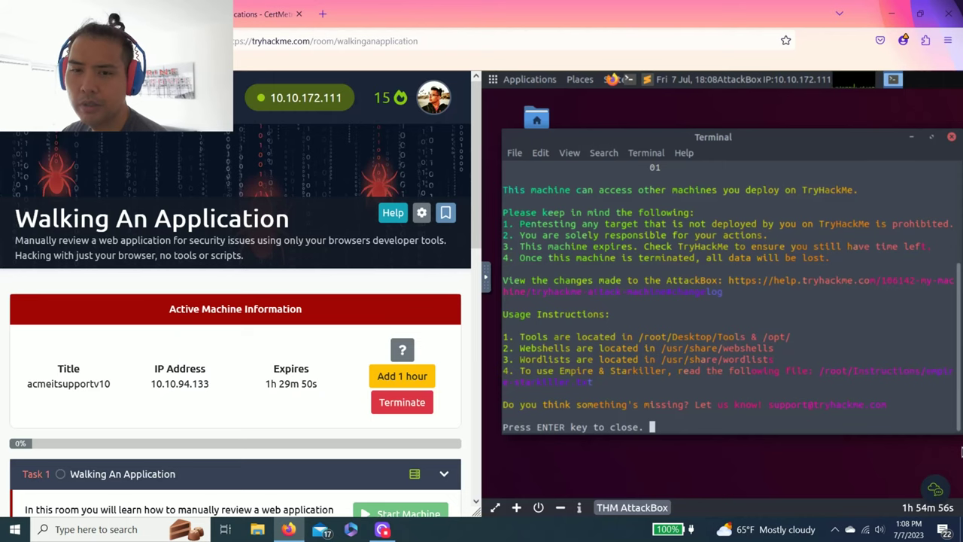
scroll(245, 256, "down", 3)
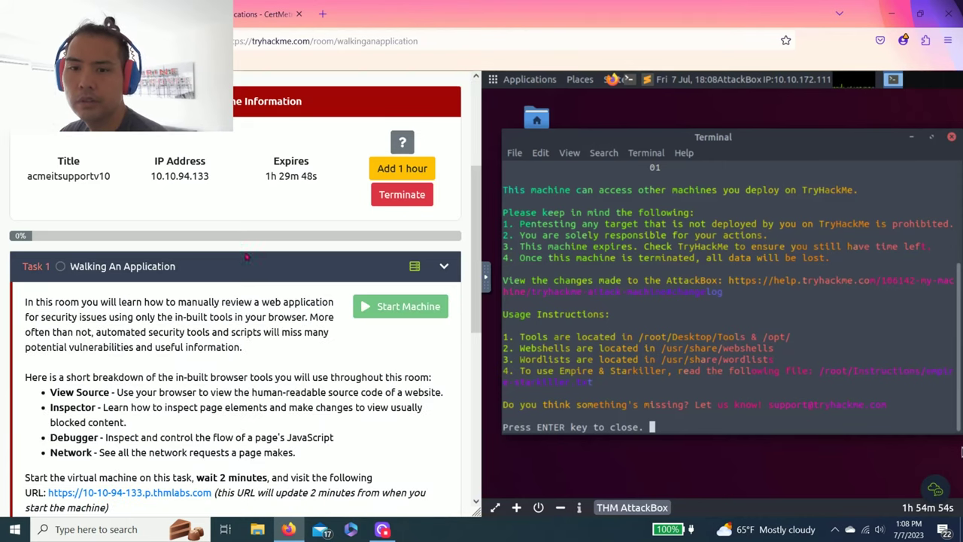
scroll(262, 252, "down", 1)
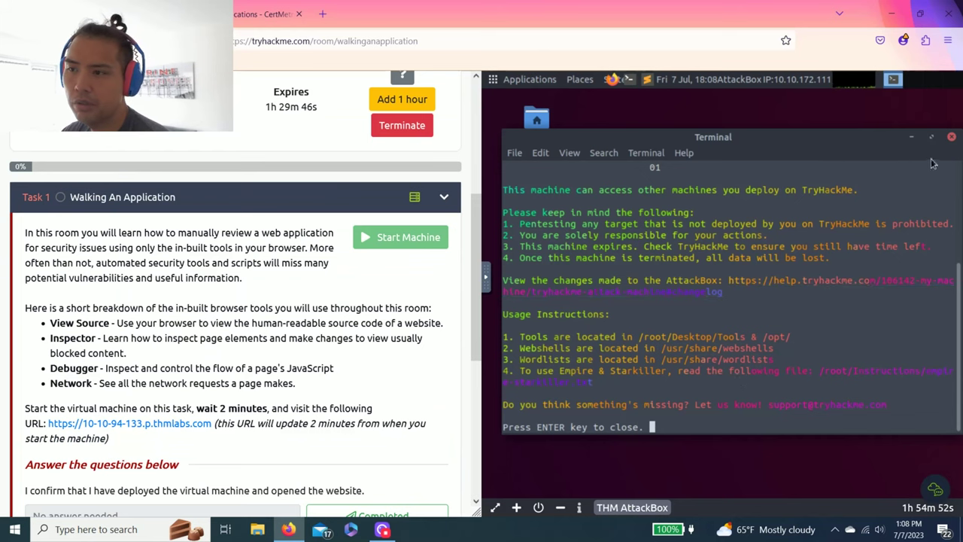
left_click(952, 140)
scroll(355, 386, "up", 2)
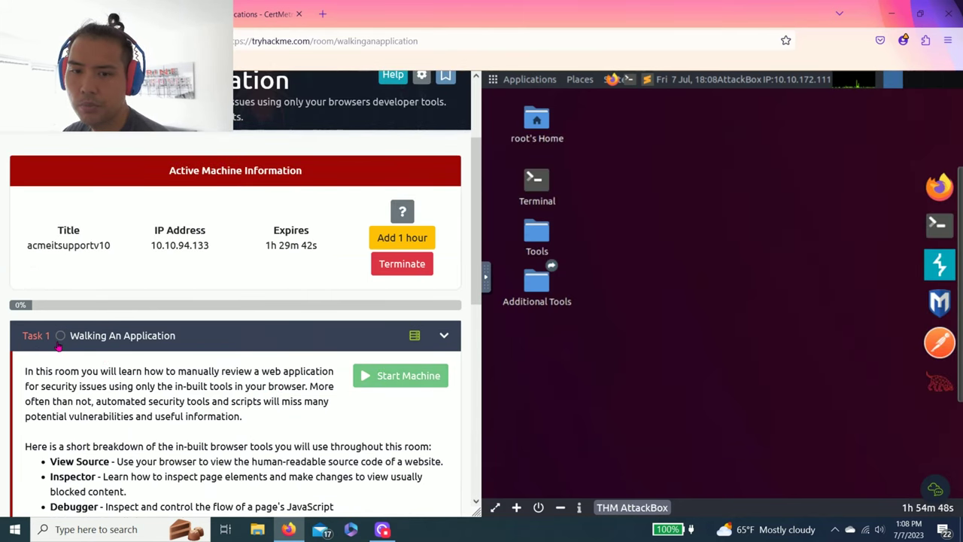
scroll(138, 346, "down", 4)
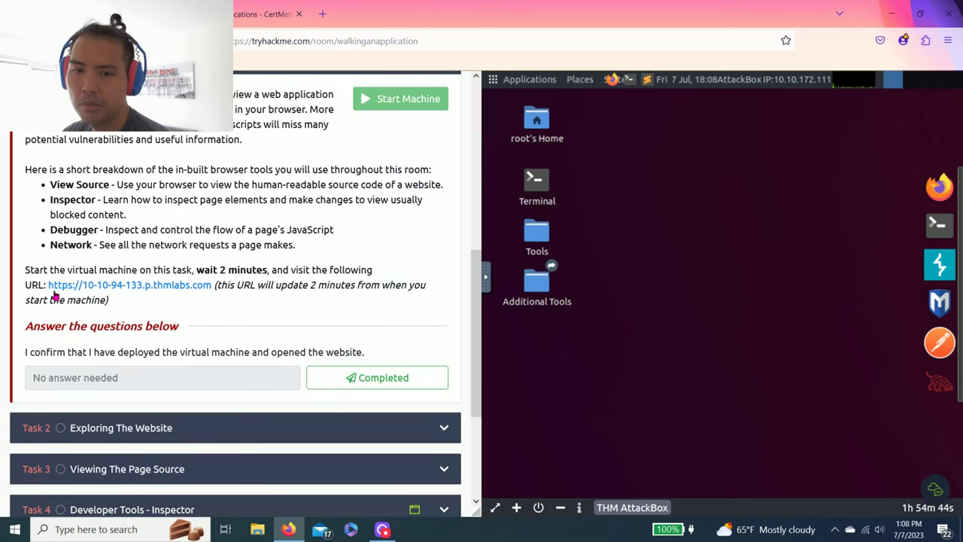
Step: Copy Task 1's website address into the AttackBox's noVNC clipboard
left_click_drag(48, 284, 214, 285)
key("ctrl+c")
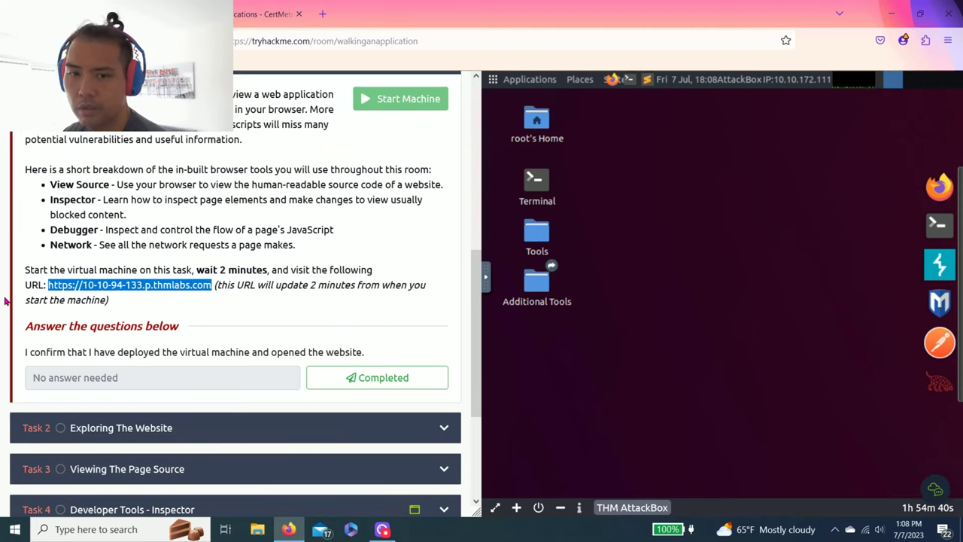
left_click(485, 279)
left_click(495, 283)
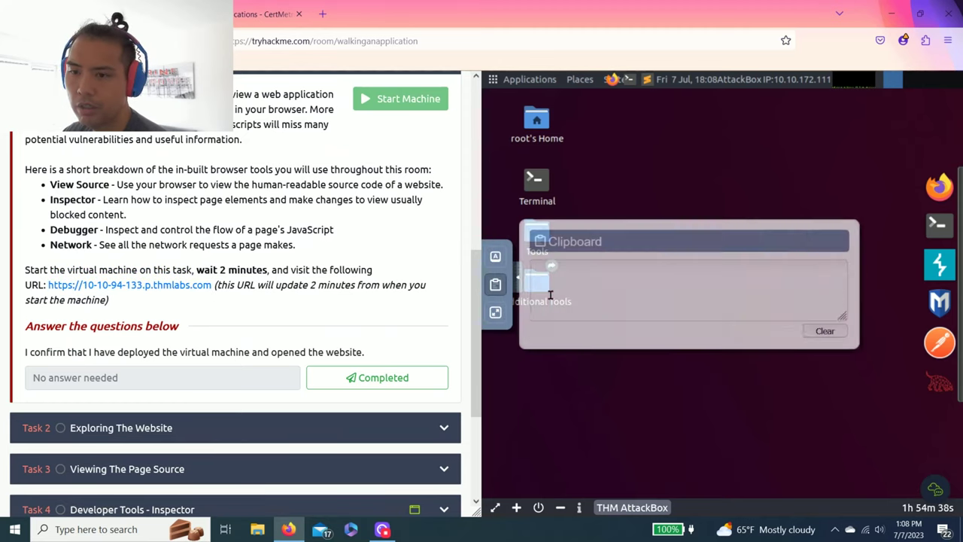
left_click(651, 308)
key("ctrl+v")
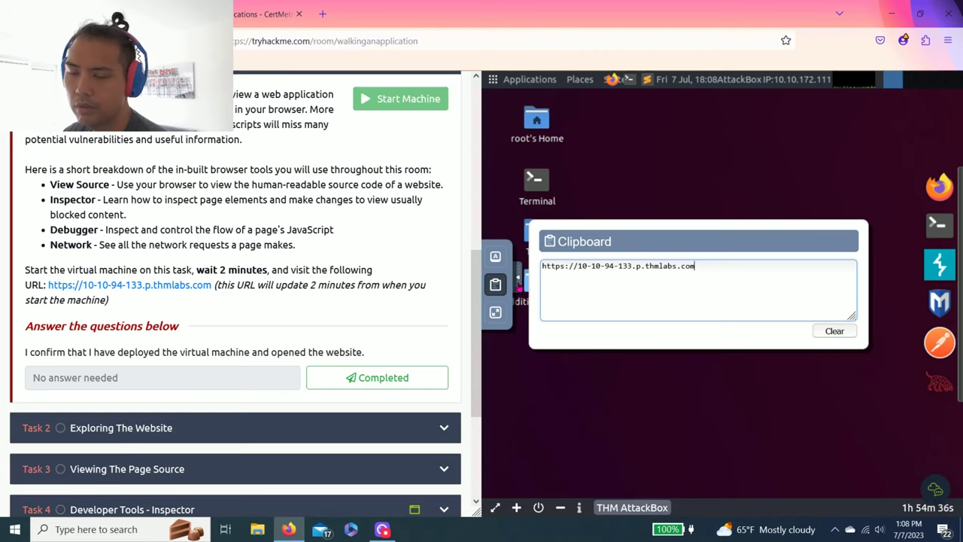
Step: Dismiss the stray AttackBox terminal and mark Task 1 as completed
left_click(626, 79)
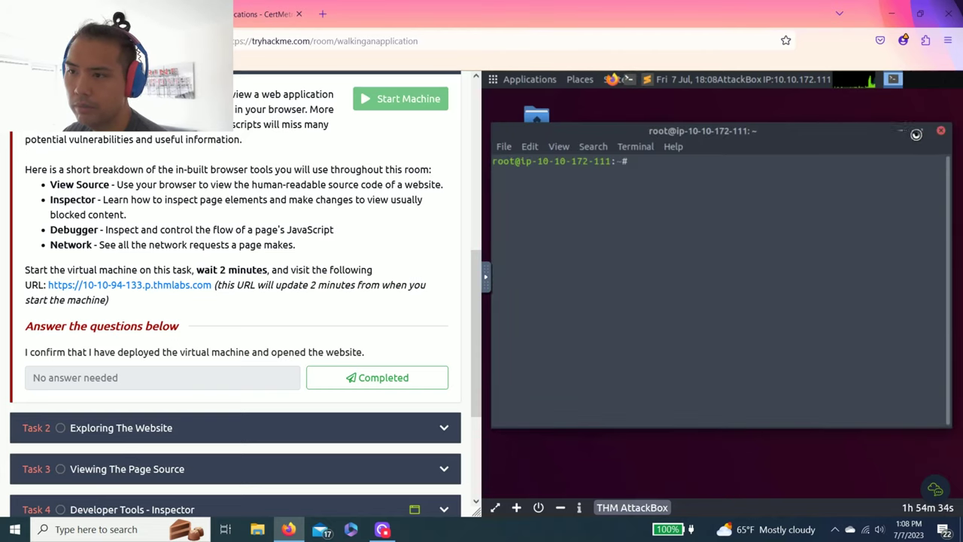
left_click(941, 131)
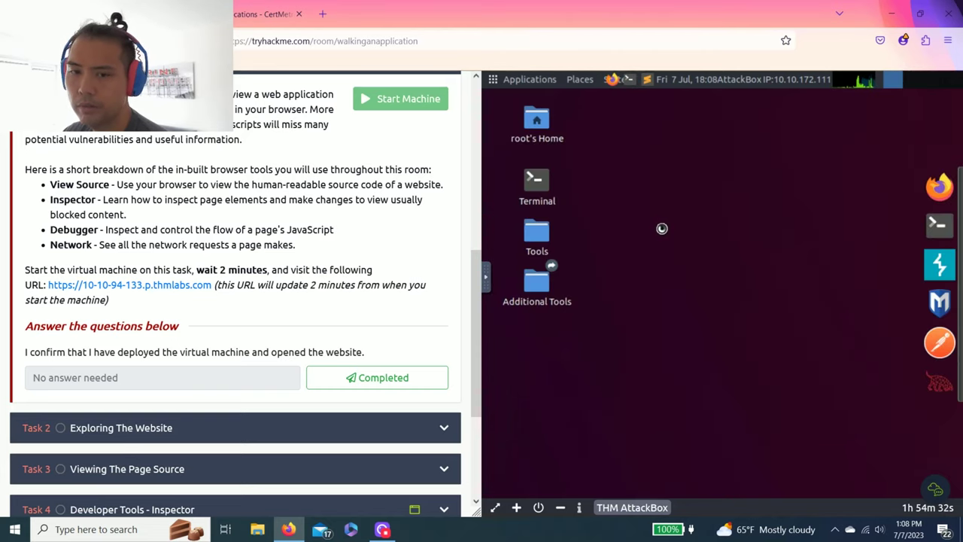
scroll(38, 398, "up", 1)
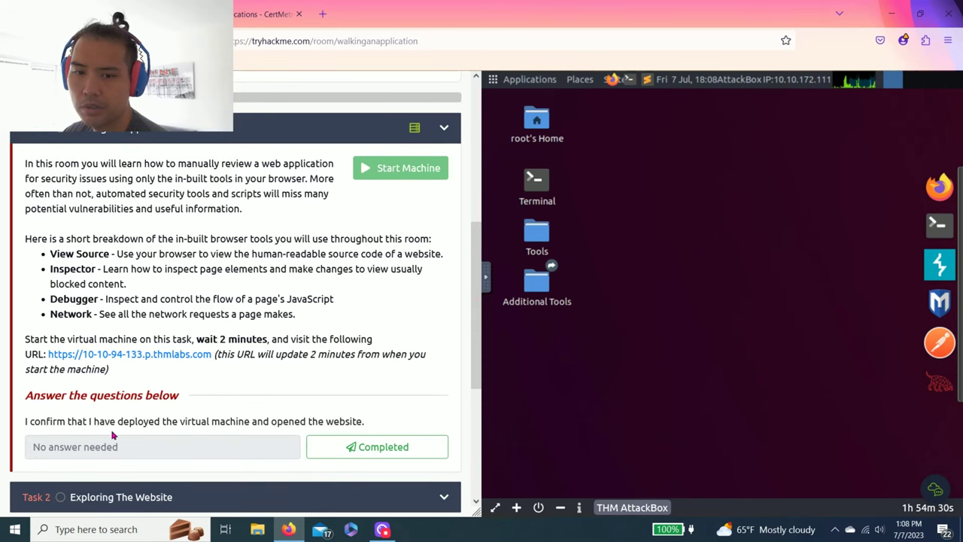
left_click(364, 447)
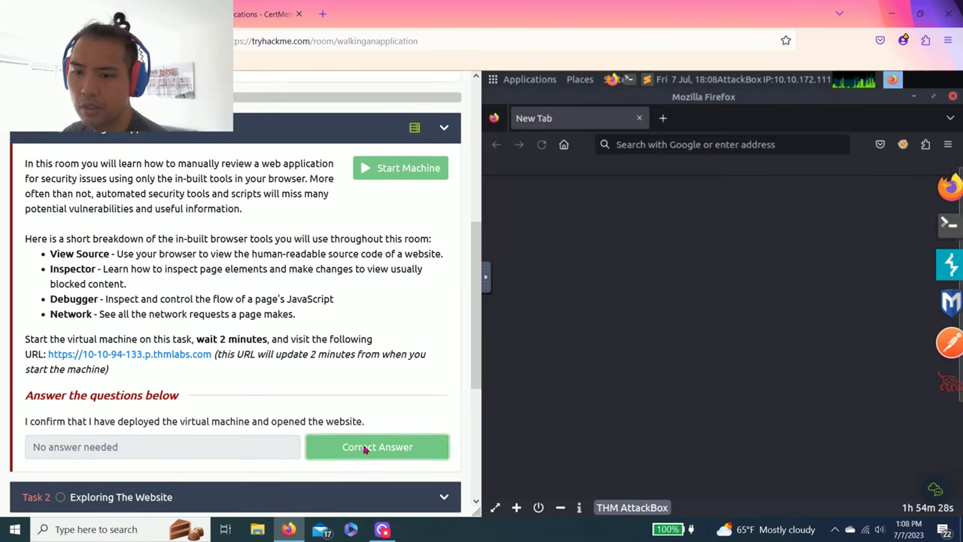
Step: Paste the website address into the AttackBox Firefox address bar
left_click(714, 144)
key("ctrl+v")
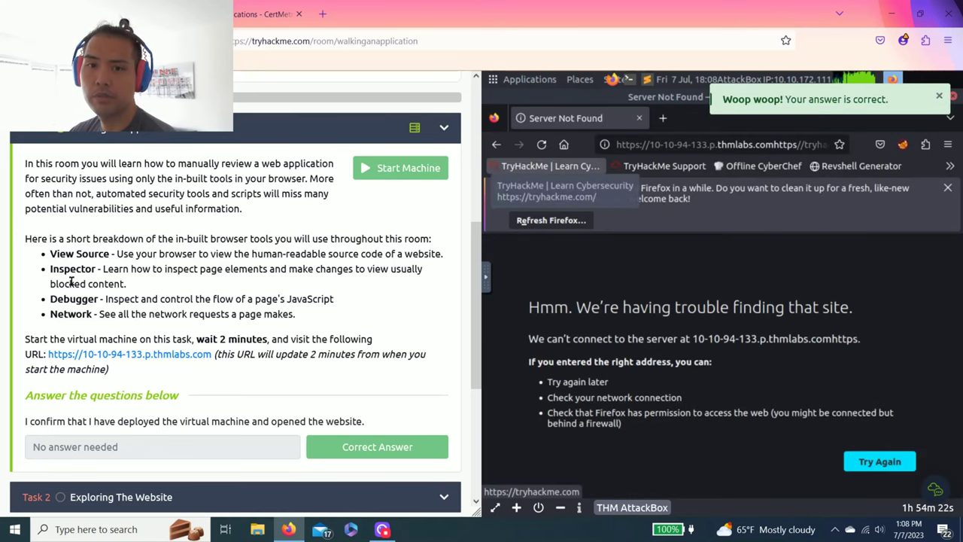
scroll(70, 281, "up", 2)
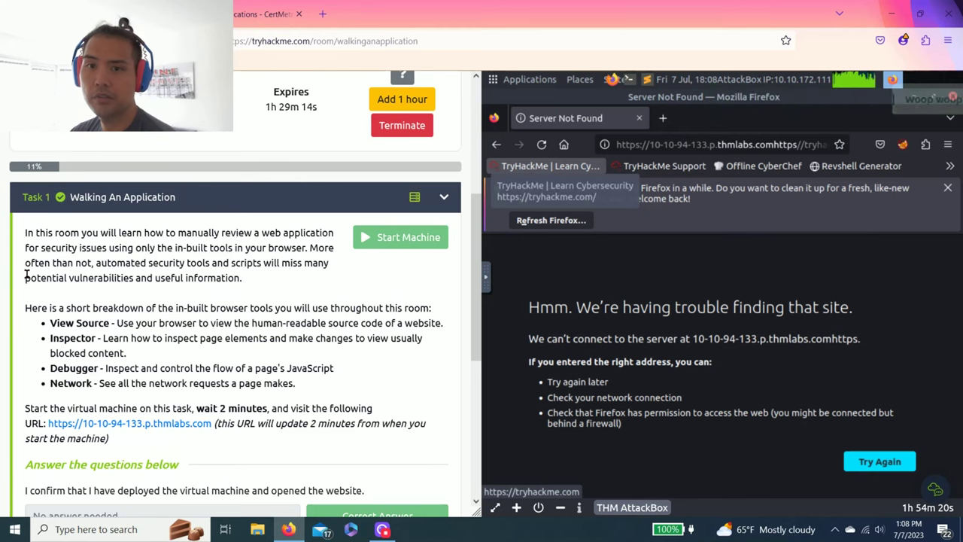
scroll(103, 338, "up", 6)
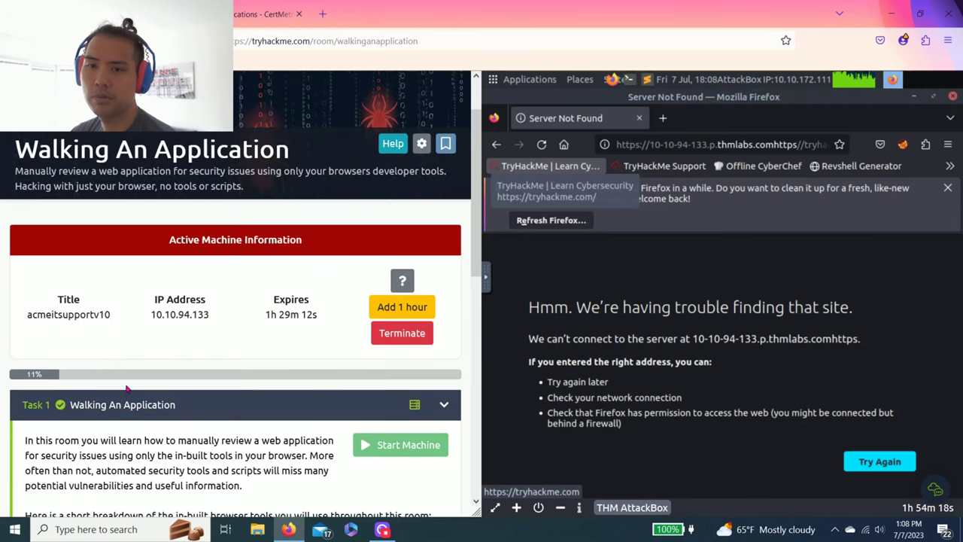
scroll(120, 376, "down", 4)
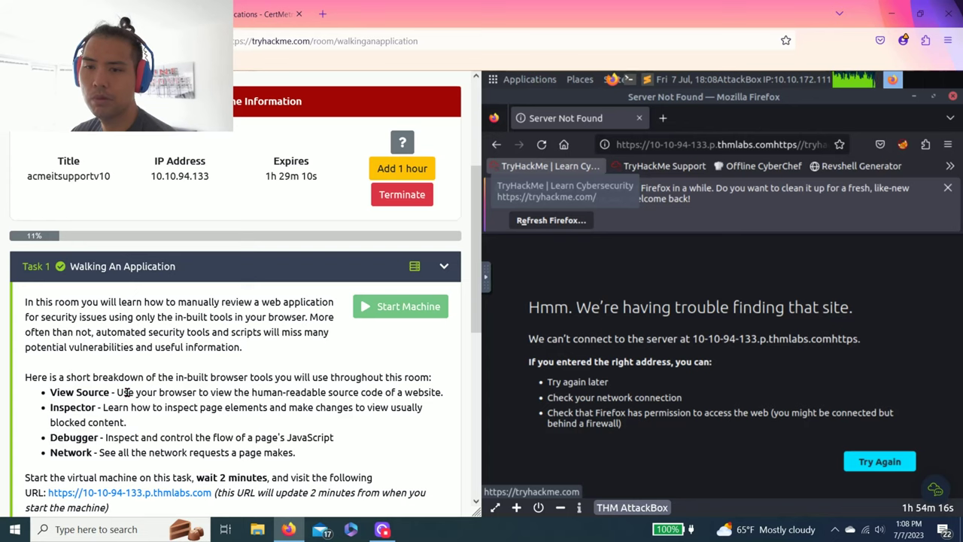
scroll(129, 388, "down", 2)
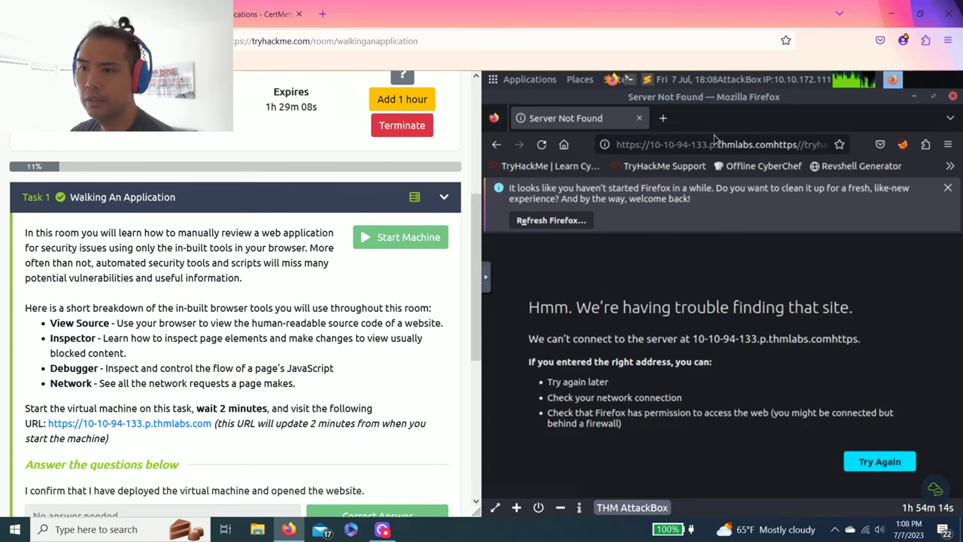
Step: Replace the tryhackme.com address with the thmlabs lab URL to load Acme IT Support
left_click(711, 144)
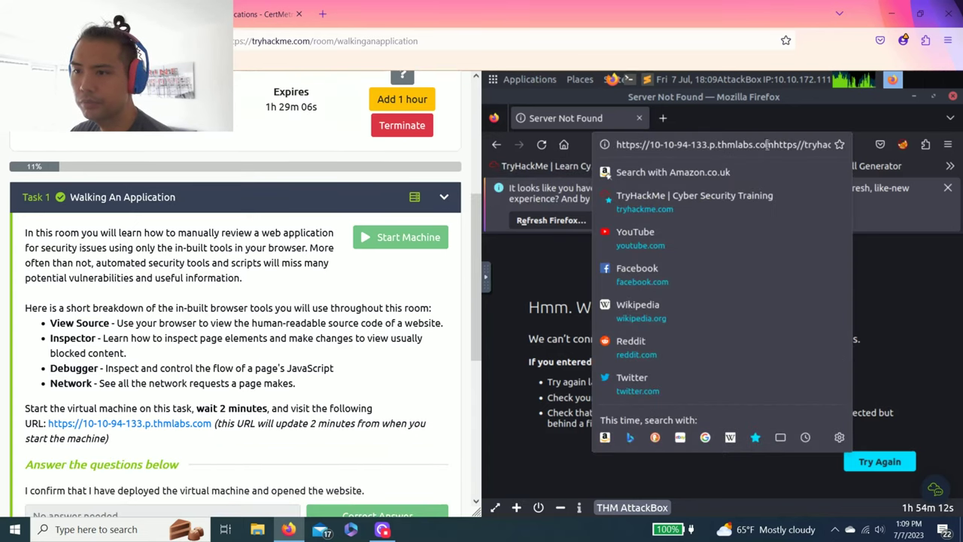
triple_click(766, 144)
left_click_drag(774, 144, 493, 141)
key("ctrl+c")
key("Delete")
key("Return")
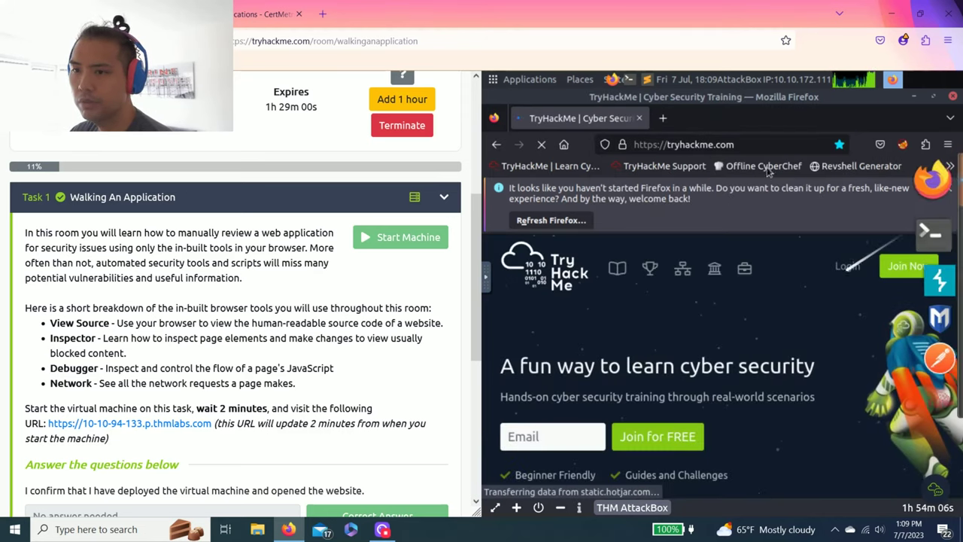
left_click(754, 144)
key("ctrl+v")
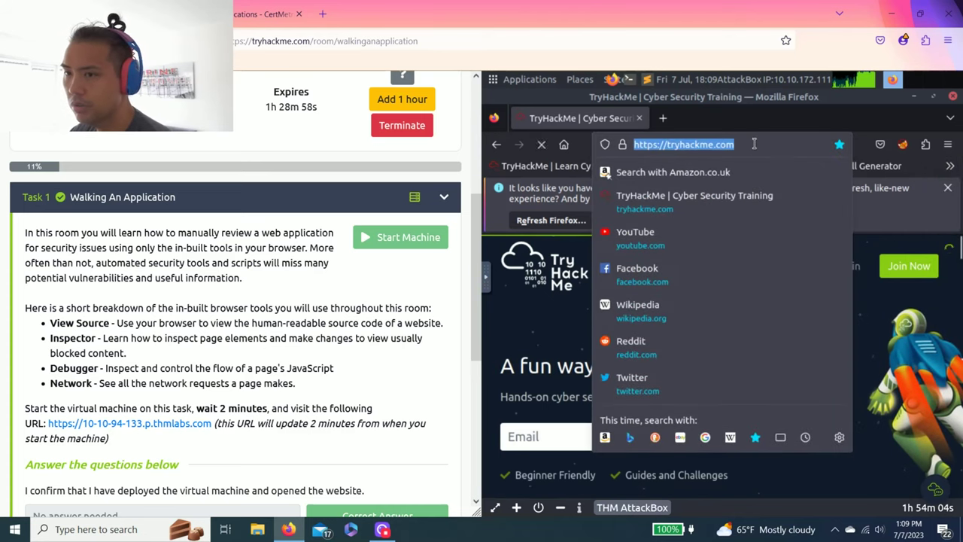
key("Return")
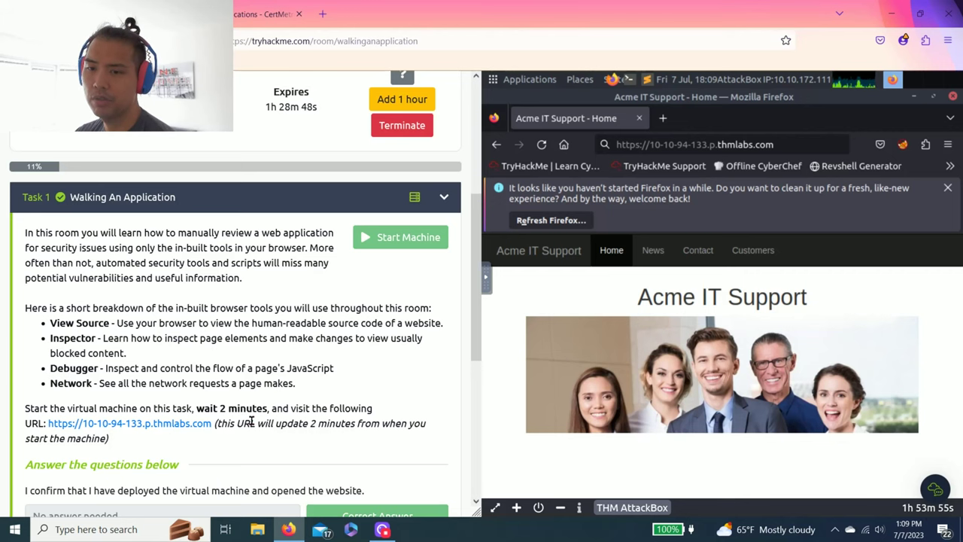
scroll(251, 421, "down", 1)
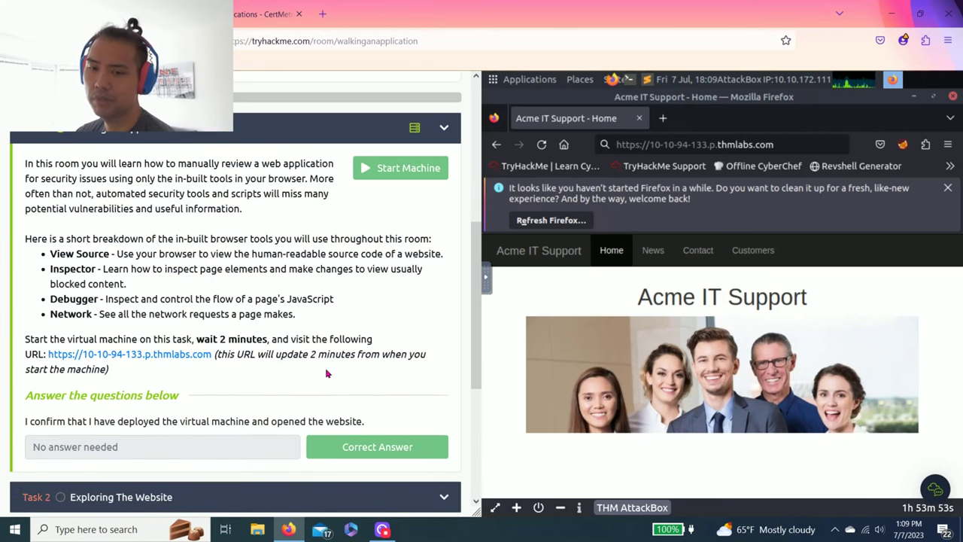
Step: Scroll down the room page and expand Task 2 Exploring The Website
scroll(327, 373, "down", 1)
scroll(217, 328, "down", 1)
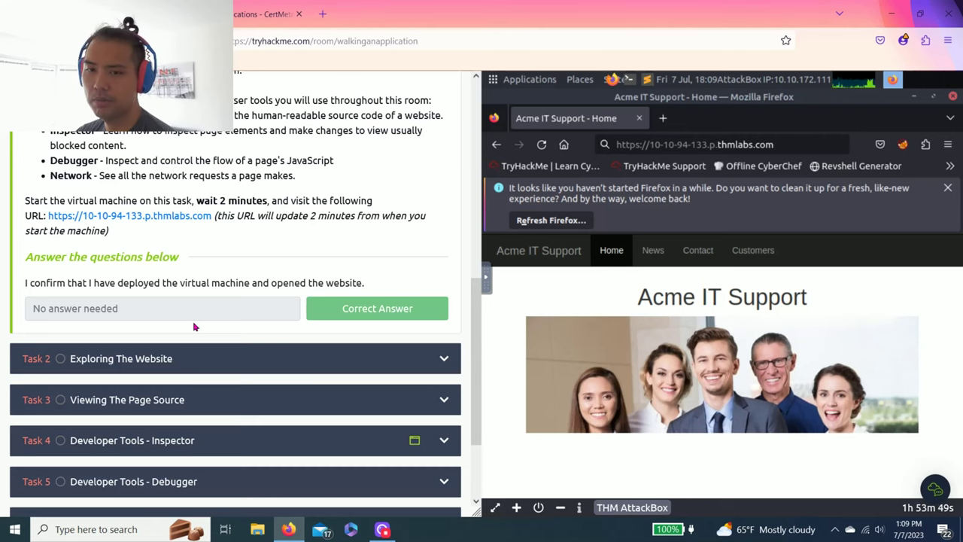
scroll(194, 327, "up", 1)
scroll(191, 327, "down", 1)
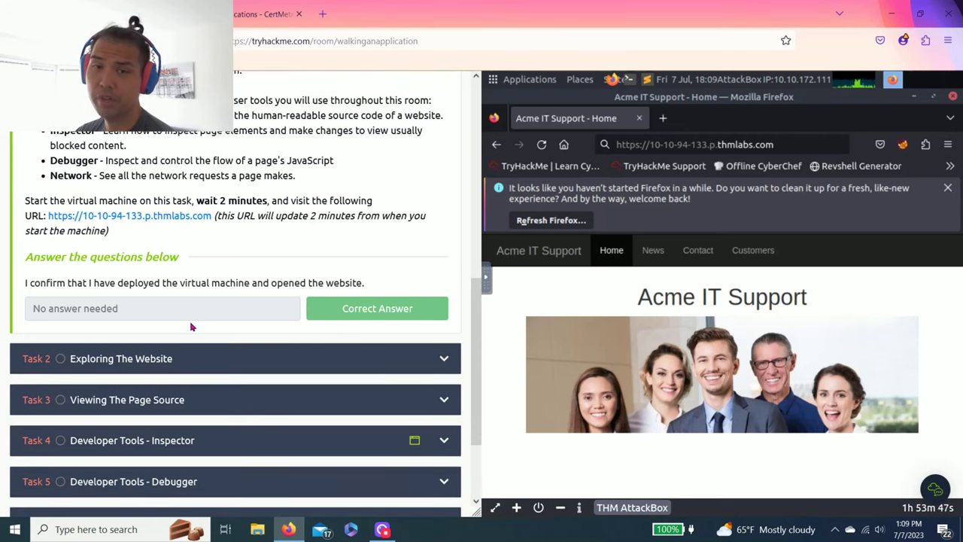
scroll(191, 326, "up", 2)
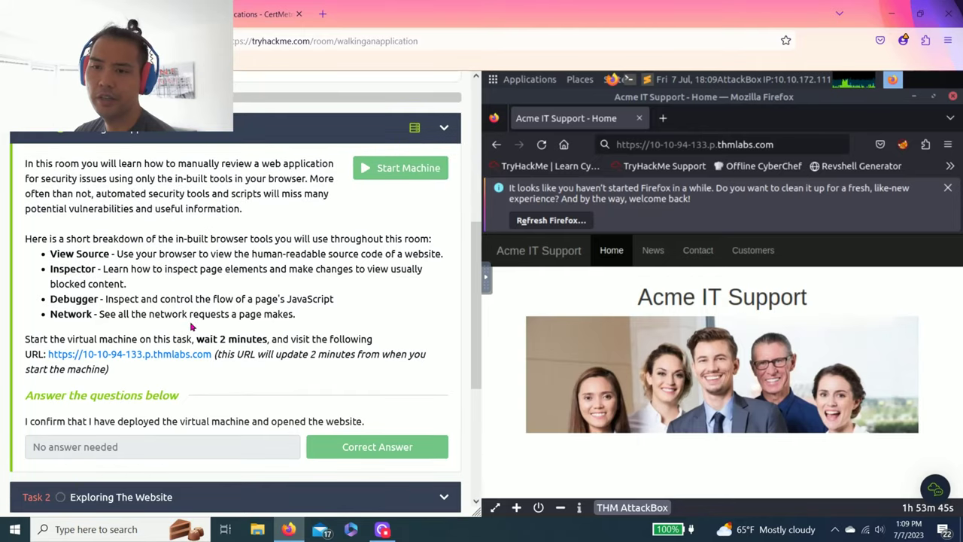
scroll(191, 326, "down", 1)
scroll(191, 327, "up", 1)
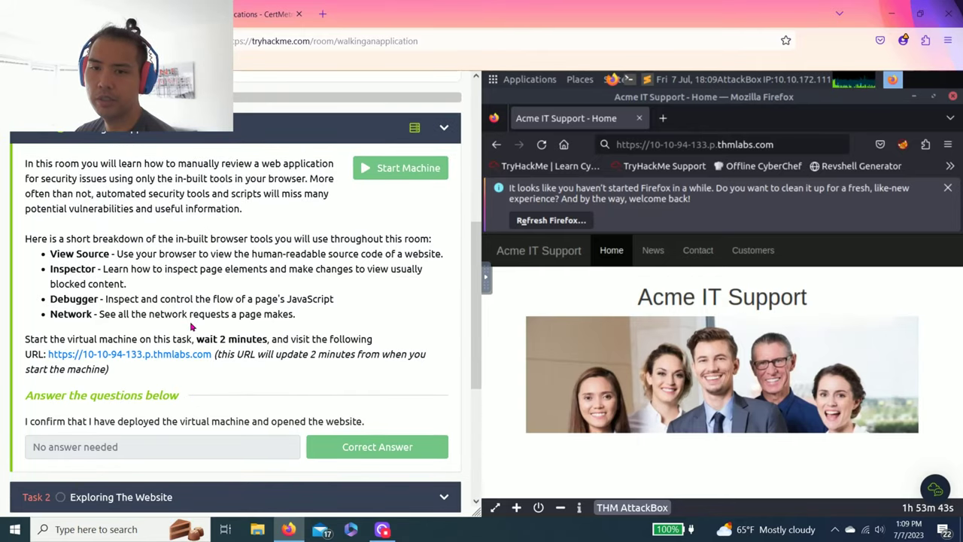
scroll(192, 327, "down", 1)
scroll(191, 327, "down", 1)
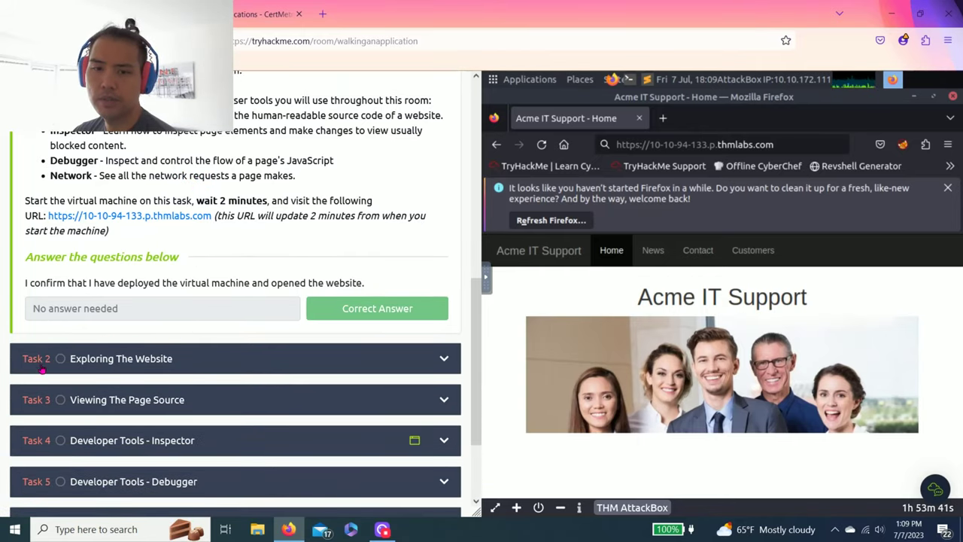
left_click(128, 364)
Step: Read Task 2's feature table, mark it completed, and expand Task 3 Viewing The Page Source
scroll(116, 316, "down", 1)
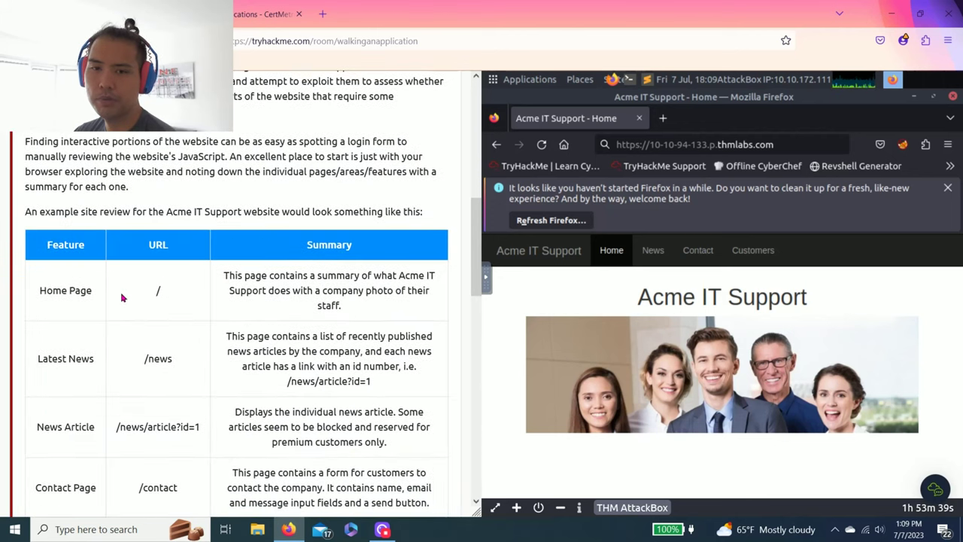
scroll(113, 294, "up", 2)
scroll(108, 267, "down", 1)
scroll(218, 194, "down", 3)
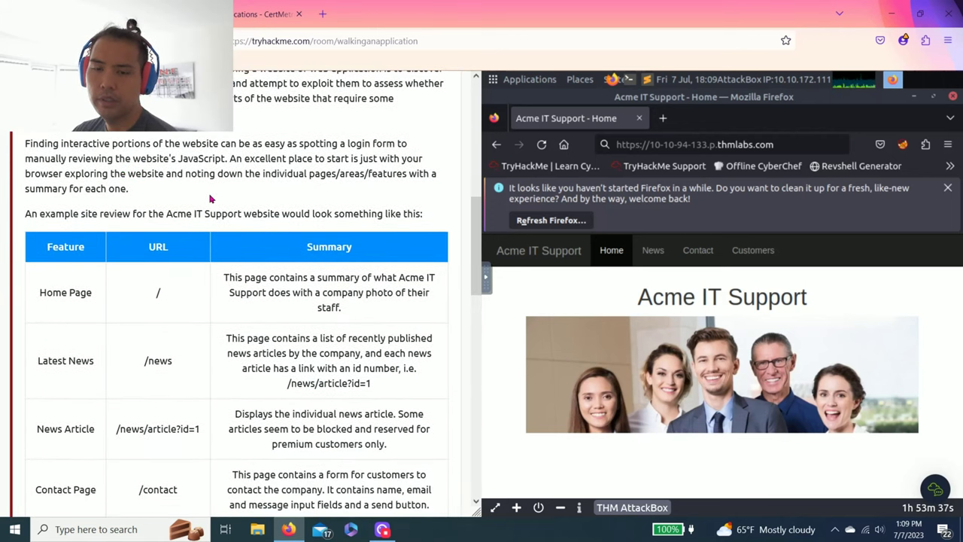
scroll(64, 191, "down", 1)
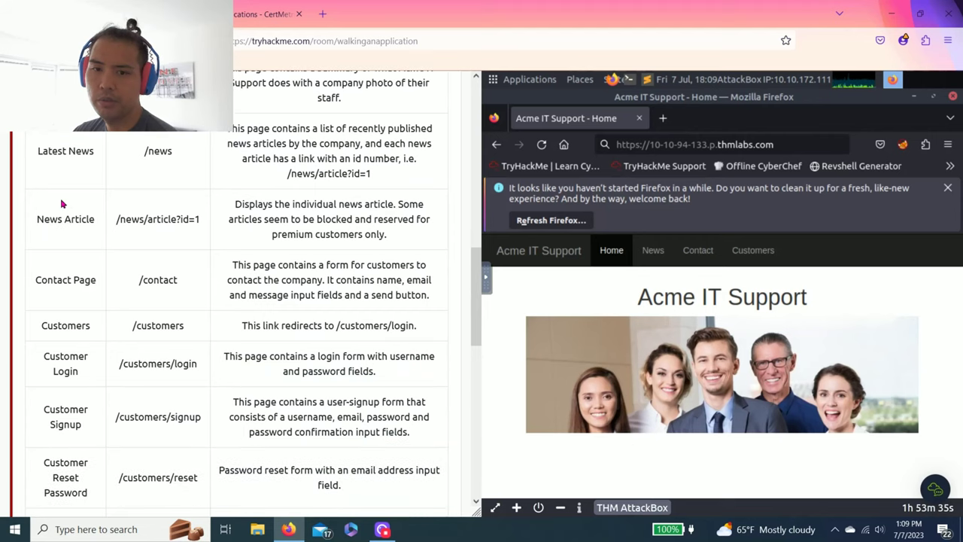
scroll(202, 294, "down", 6)
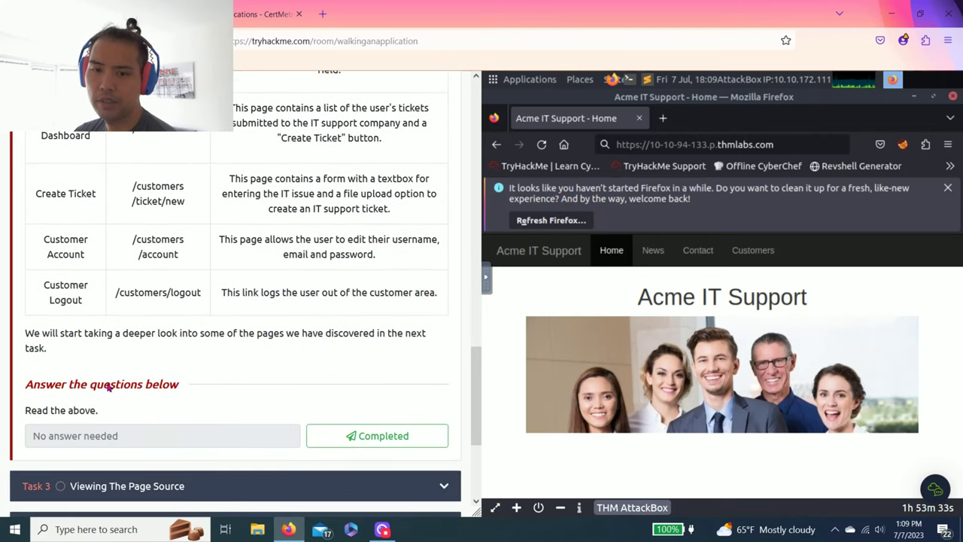
left_click_drag(66, 384, 142, 385)
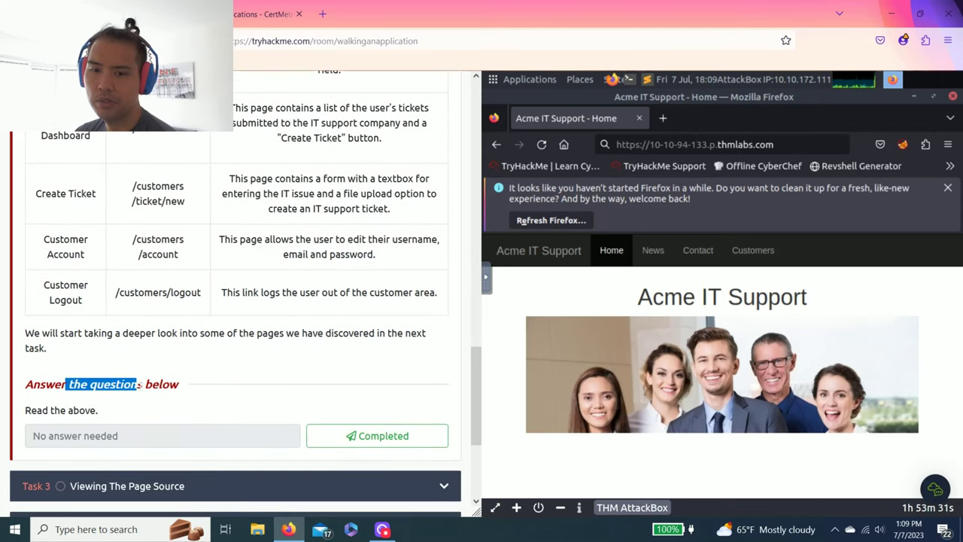
left_click(140, 407)
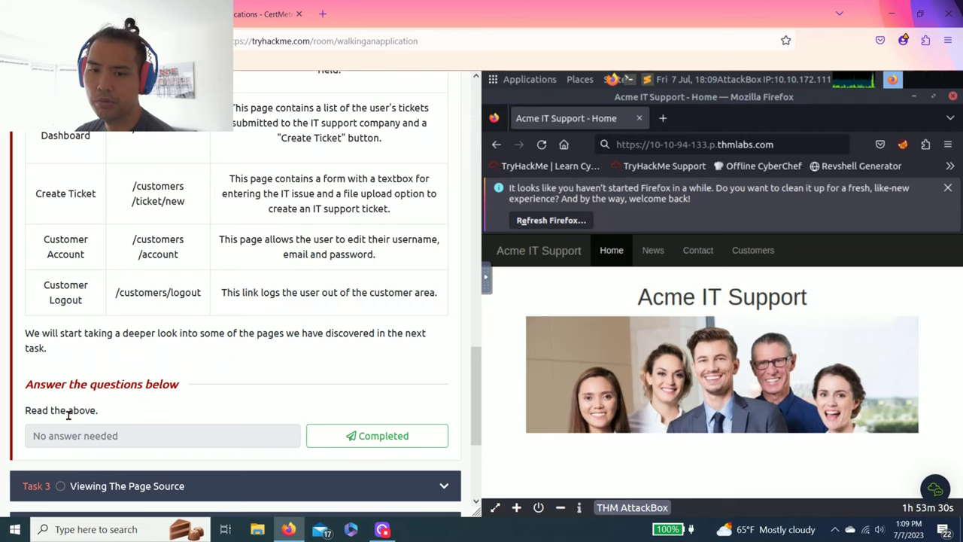
left_click(369, 436)
scroll(100, 401, "down", 2)
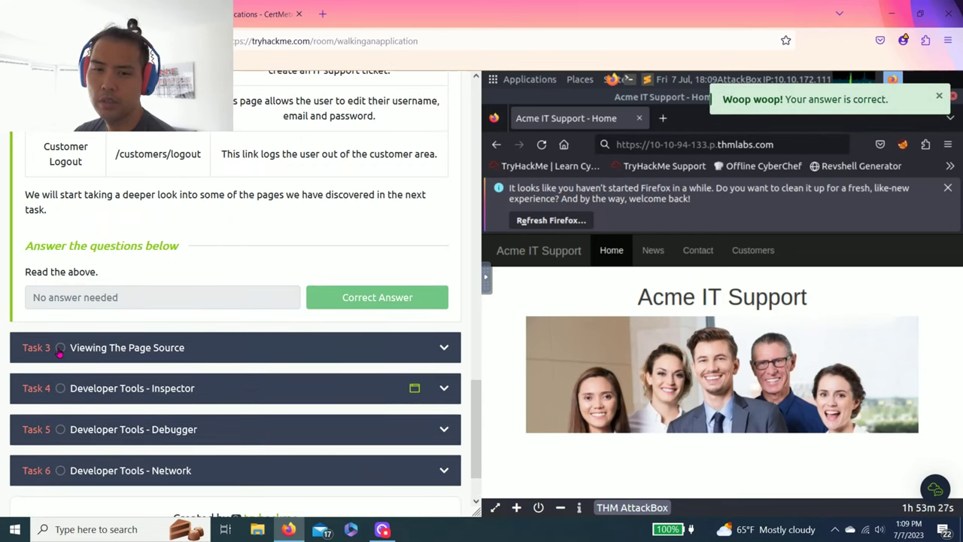
left_click(169, 347)
scroll(166, 344, "up", 10)
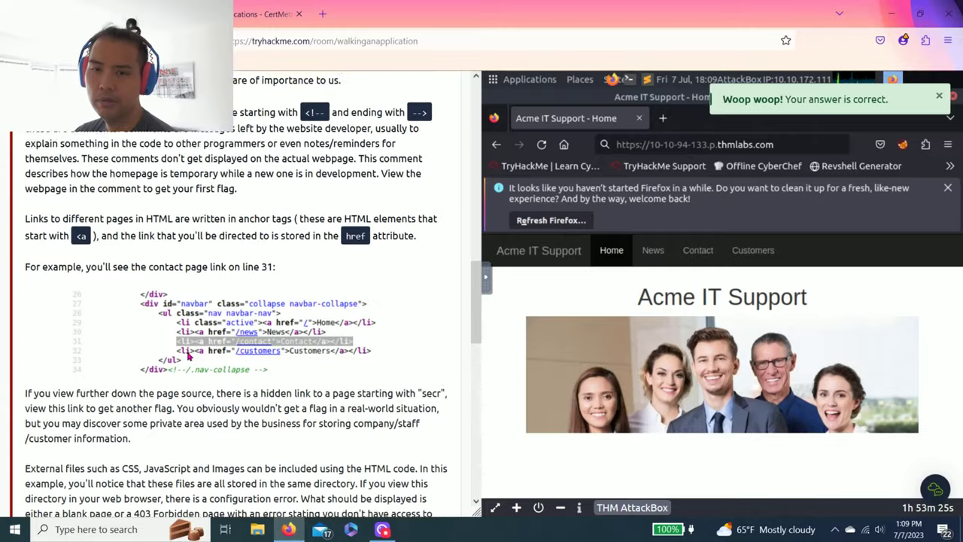
scroll(197, 370, "up", 2)
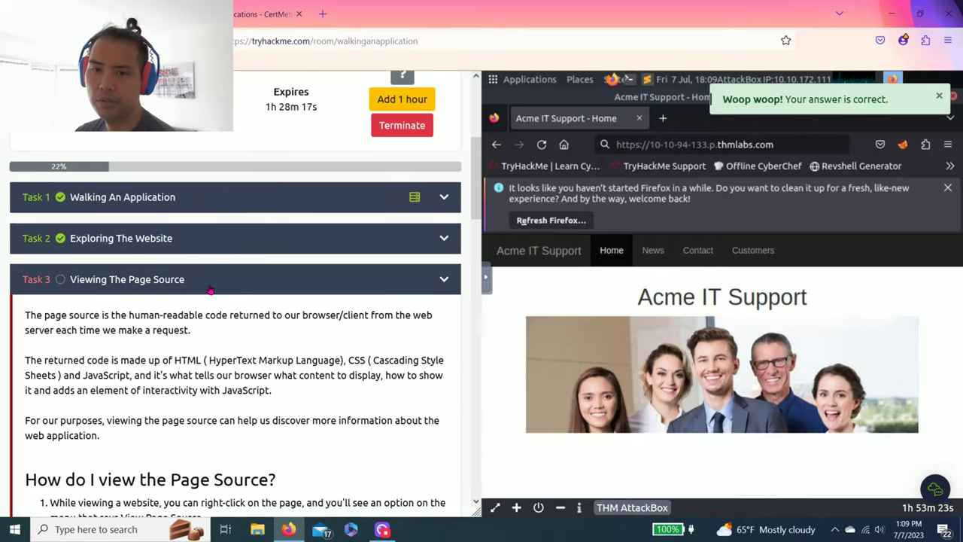
scroll(216, 302, "down", 7)
scroll(216, 302, "down", 9)
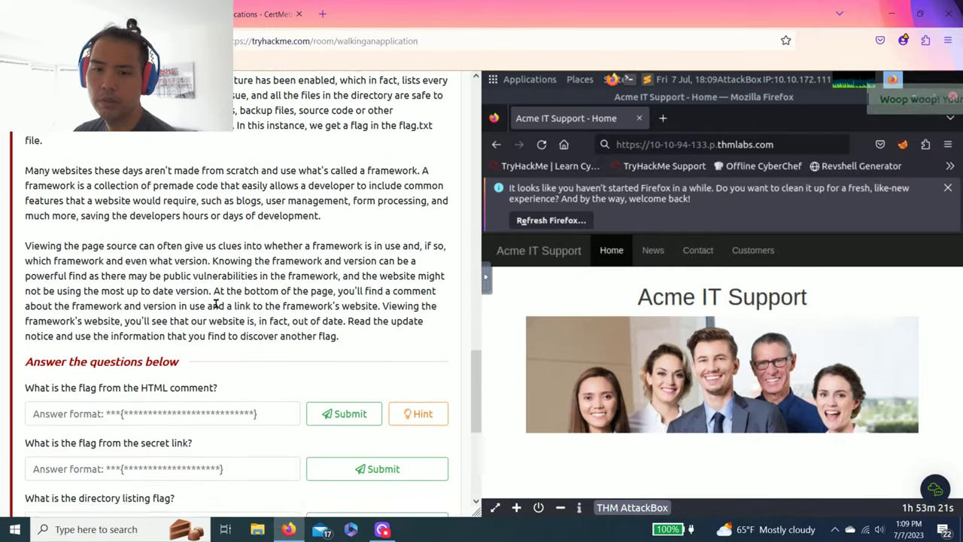
scroll(215, 305, "up", 2)
scroll(216, 304, "down", 4)
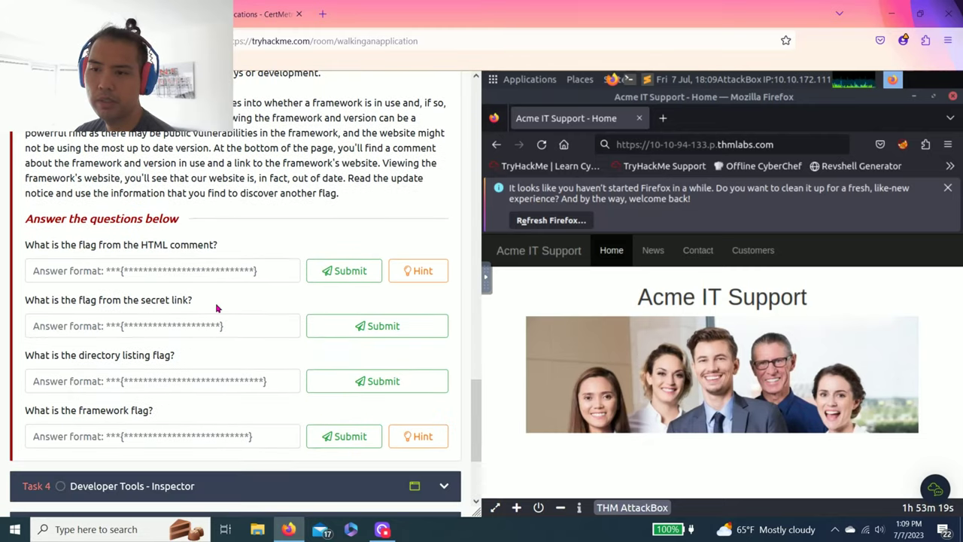
Step: View the Acme home page source and read the framework explanation
right_click(543, 303)
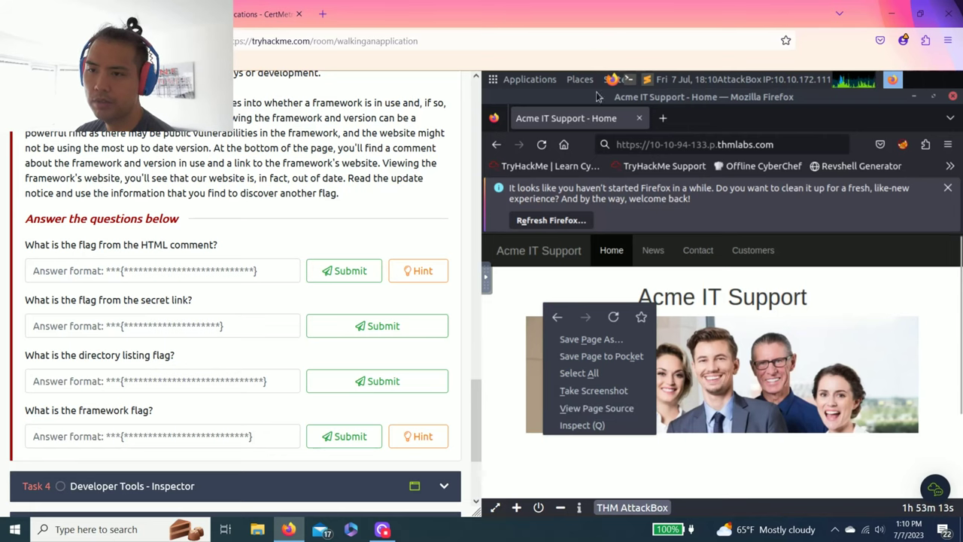
left_click(596, 408)
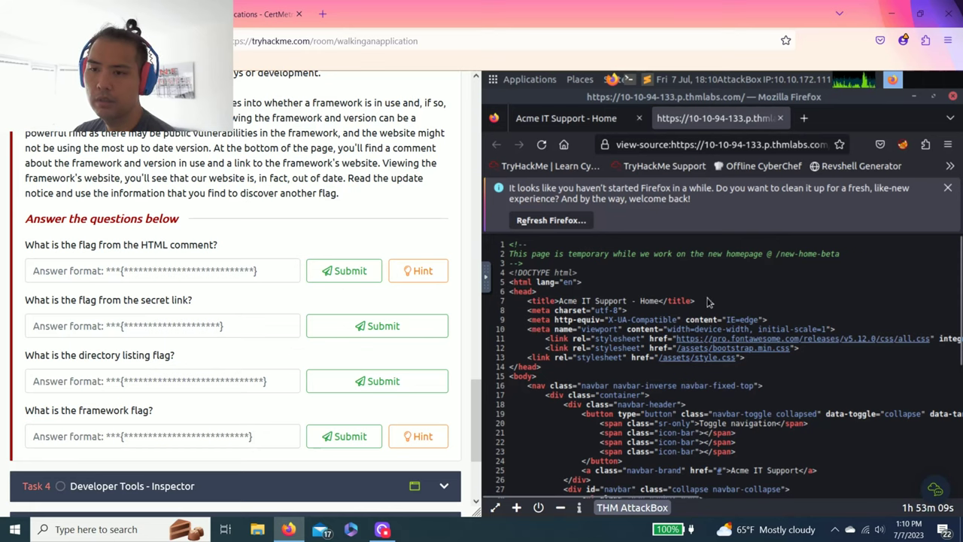
scroll(198, 293, "up", 2)
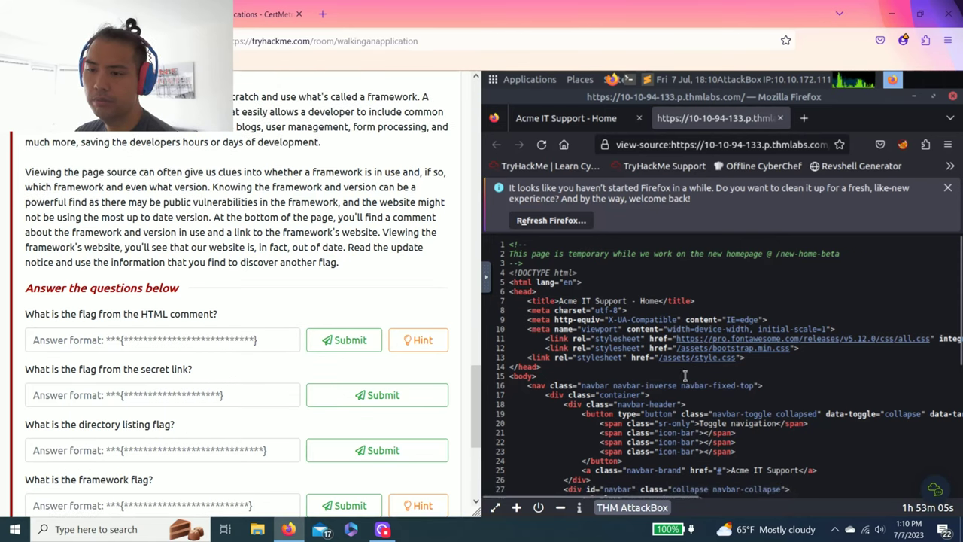
scroll(180, 296, "up", 5)
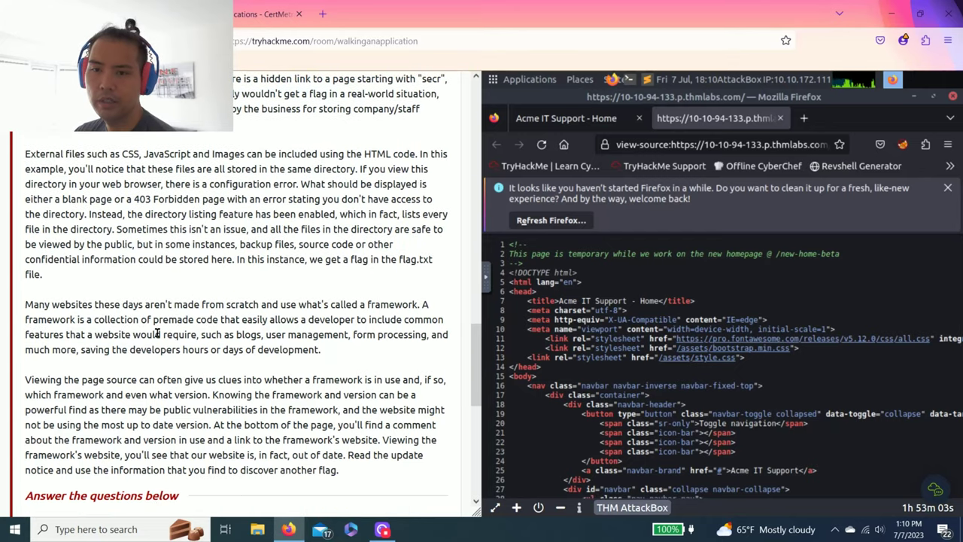
left_click_drag(31, 303, 387, 303)
left_click(316, 329)
left_click_drag(60, 319, 373, 321)
left_click(372, 321)
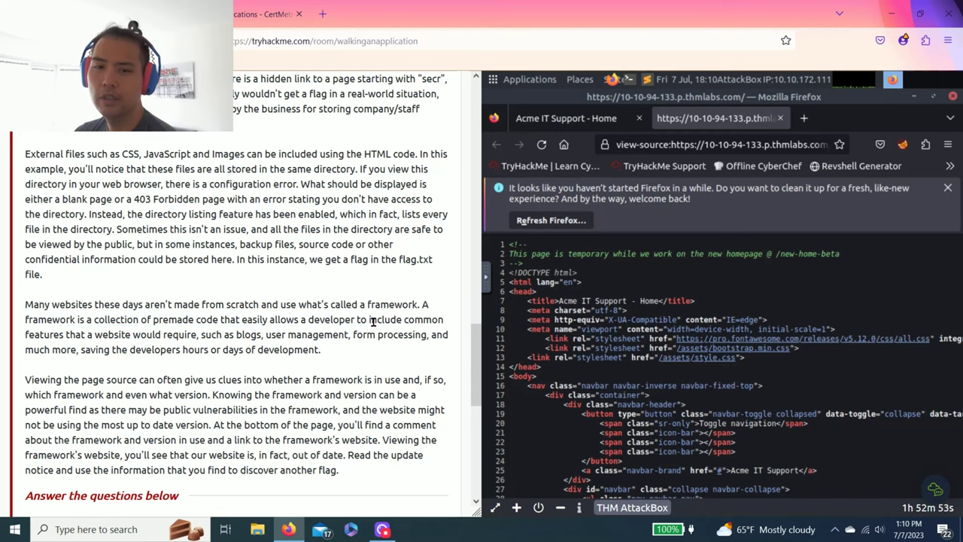
Step: Read down to the answer questions and show the HTML comment question's hint
scroll(159, 310, "down", 1)
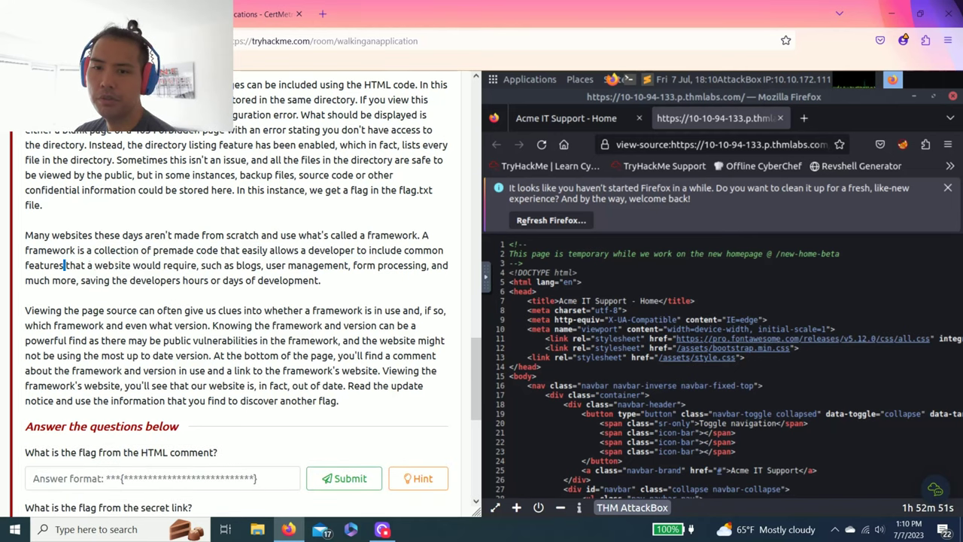
left_click_drag(325, 265, 385, 266)
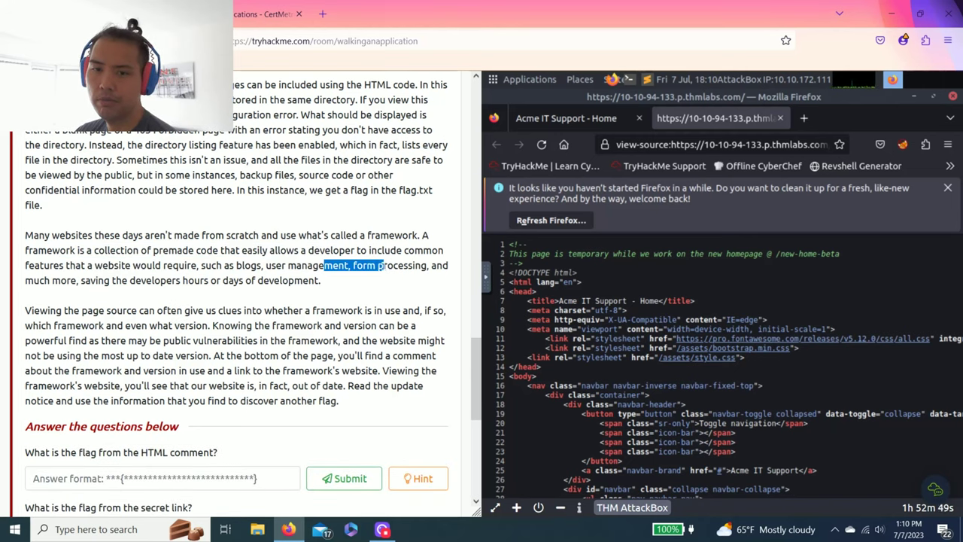
left_click(371, 267)
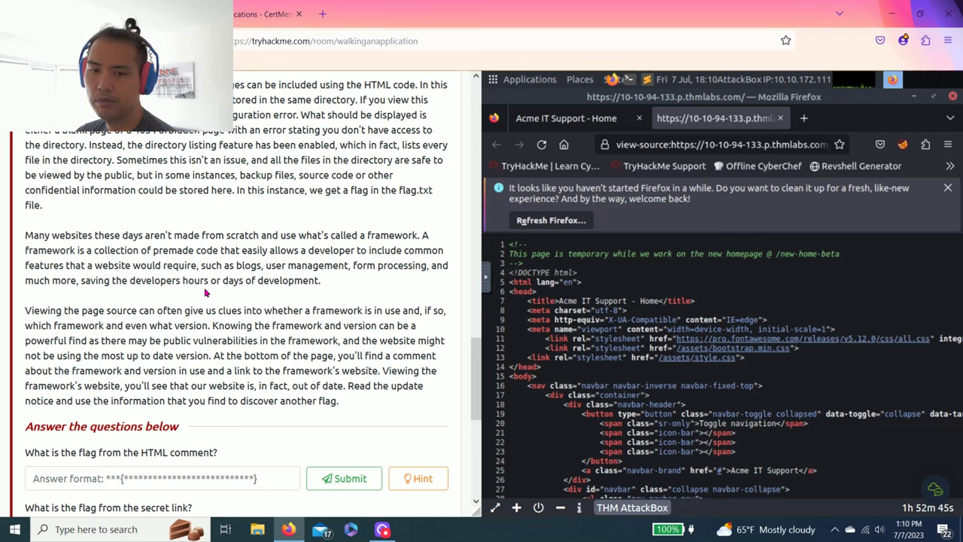
scroll(204, 292, "down", 3)
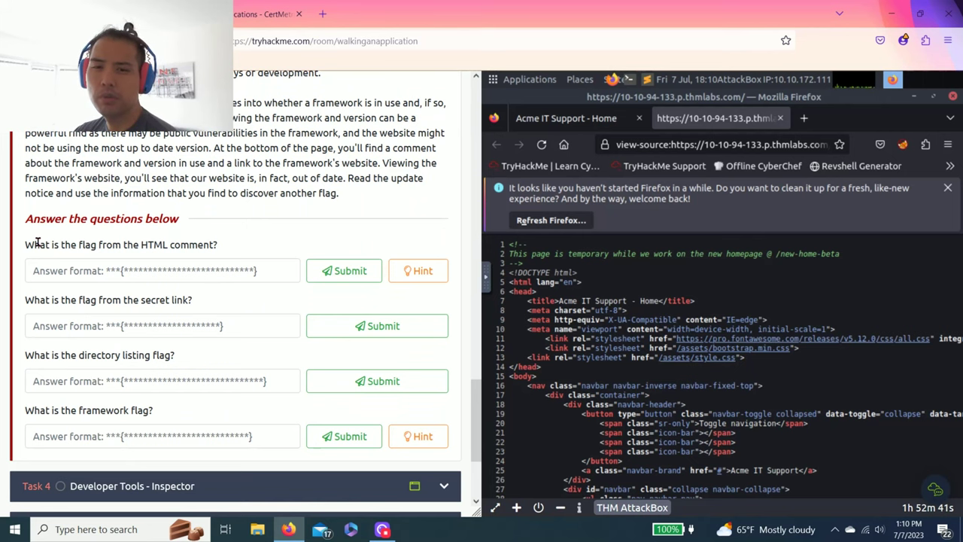
left_click_drag(37, 243, 121, 244)
left_click(122, 244)
scroll(243, 306, "up", 2)
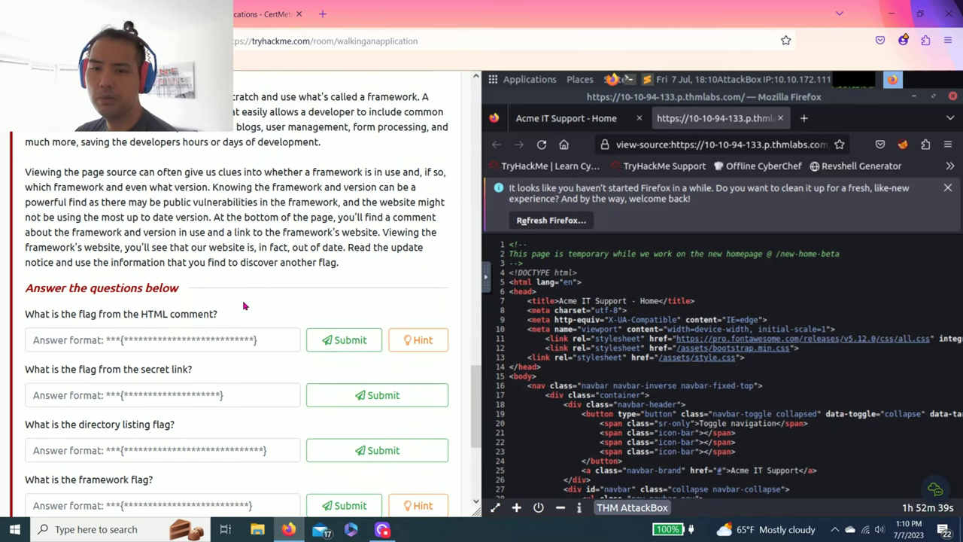
left_click(429, 340)
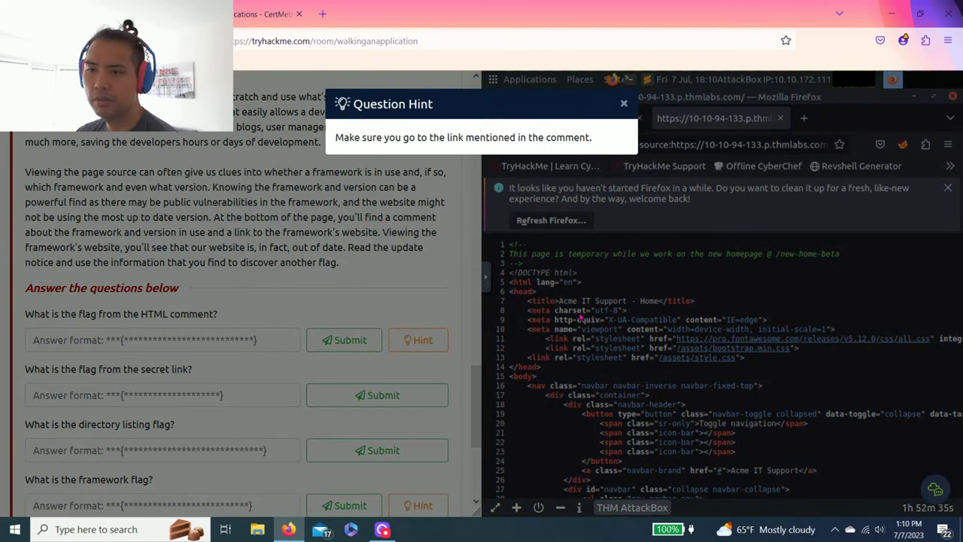
Step: Close the hint and pick out the /new-home-beta comment on line 2 of the source
left_click(623, 102)
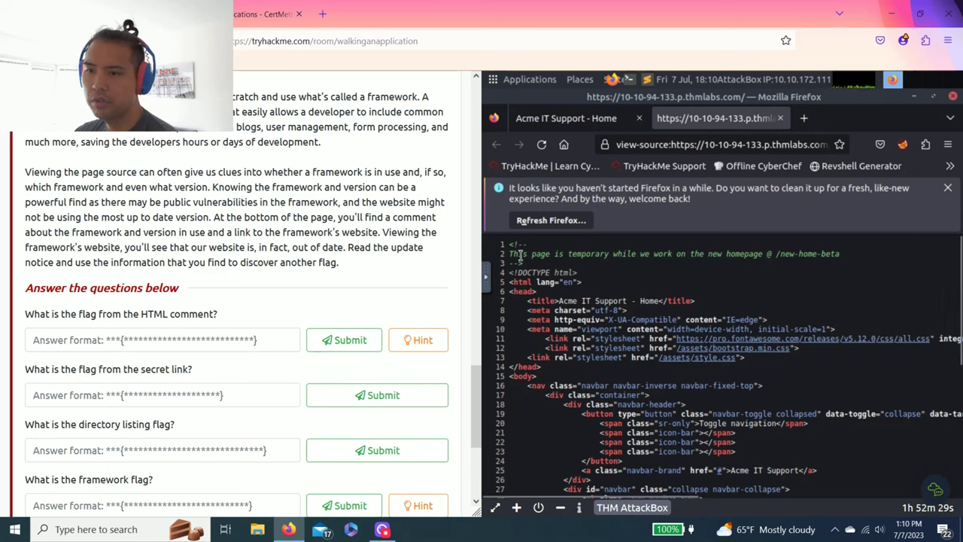
left_click_drag(519, 254, 847, 258)
key("ctrl+c")
left_click(776, 255)
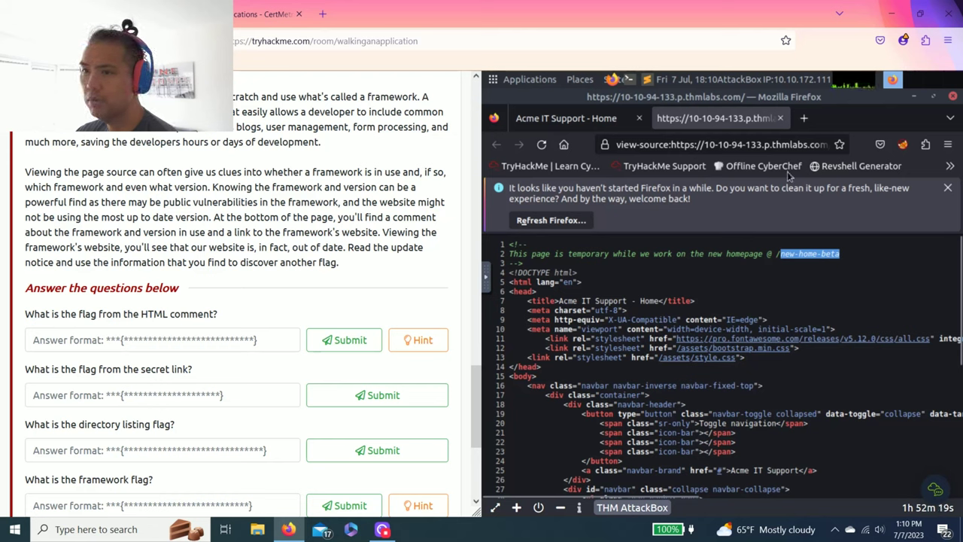
Step: Load the /new-home-beta page in the Acme IT Support tab
left_click(740, 143)
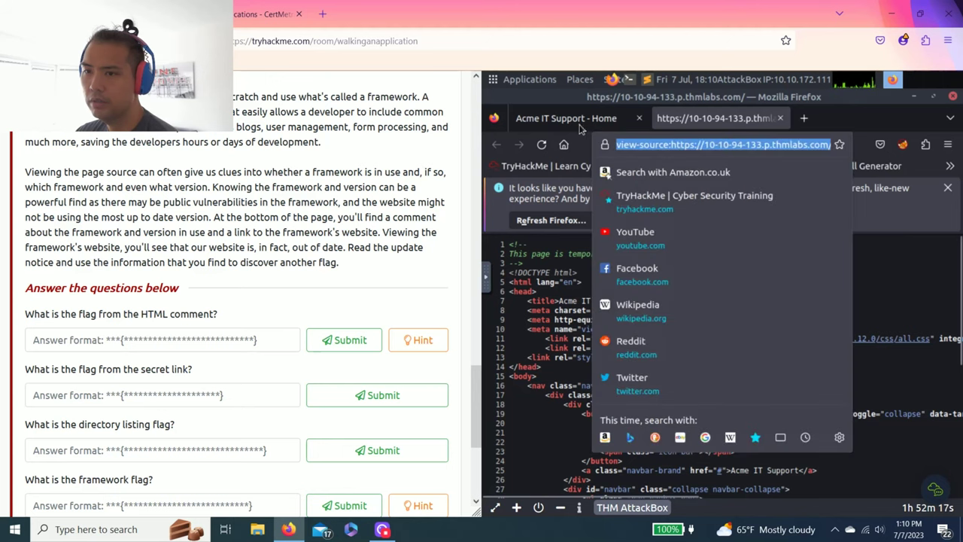
left_click(594, 124)
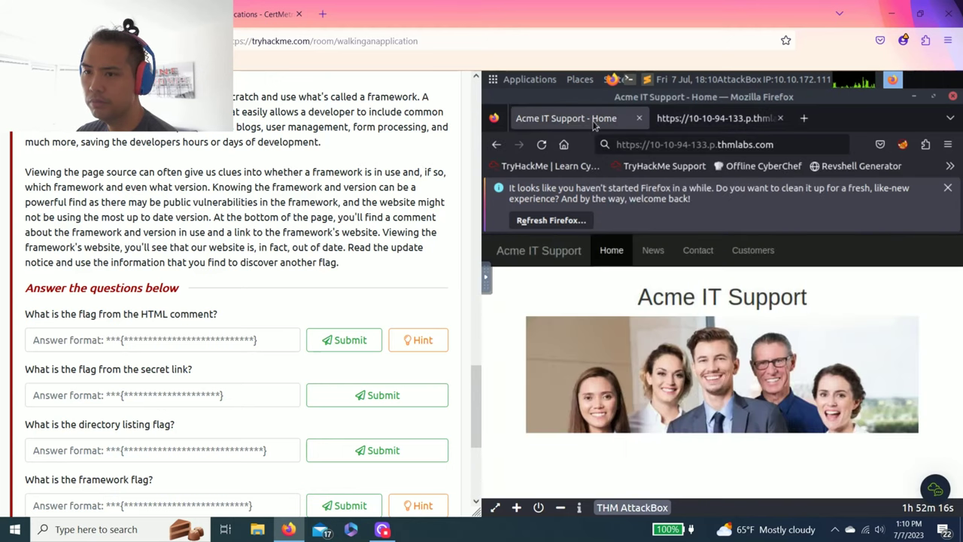
left_click(783, 146)
left_click(790, 145)
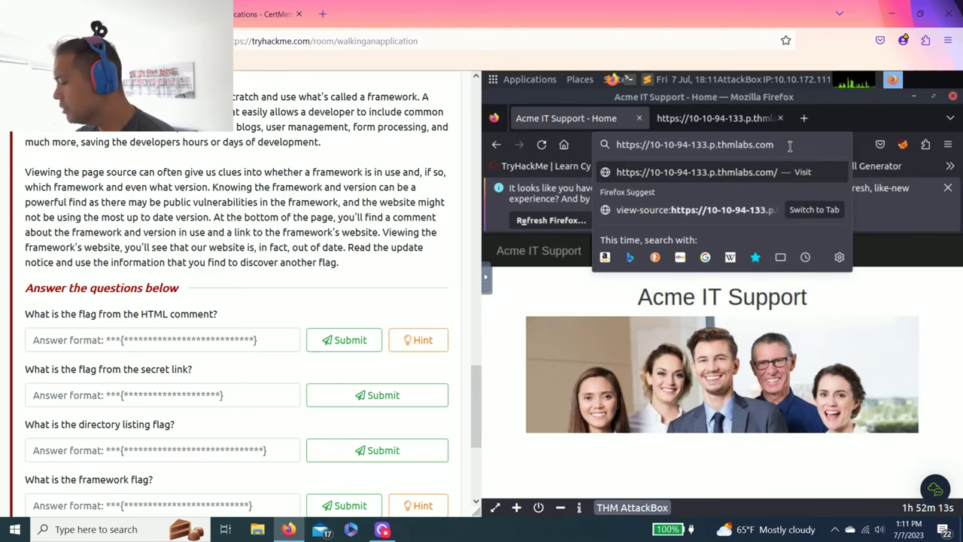
key("ctrl+v")
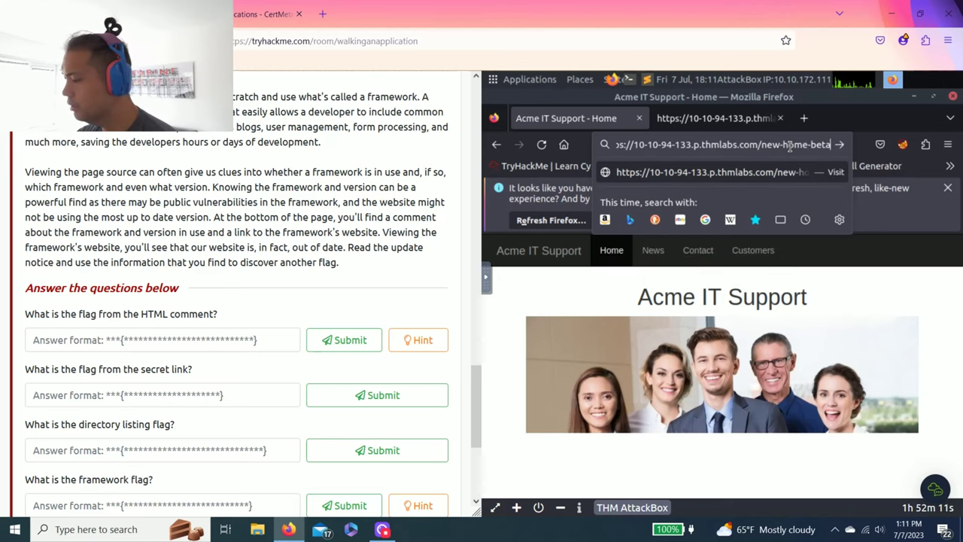
key("Return")
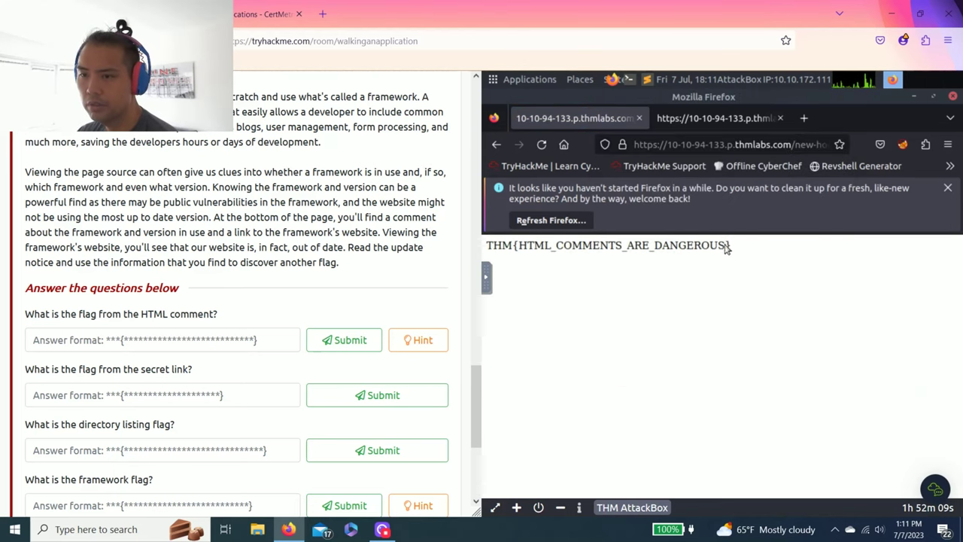
Step: Submit flag THM{HTML_COMMENTS_ARE_DANGEROUS} for the HTML comment question and go back
left_click_drag(726, 249, 489, 243)
key("ctrl+c")
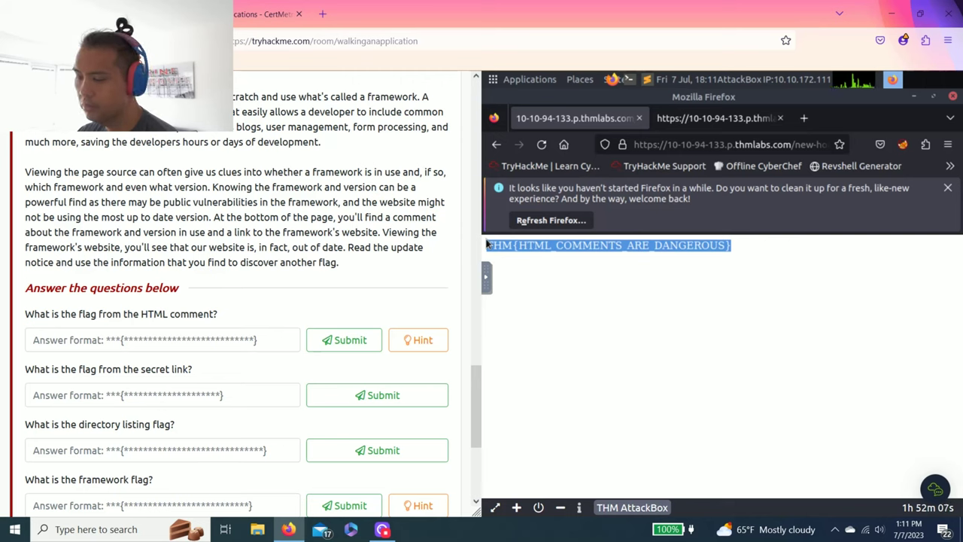
left_click(195, 339)
key("ctrl+v")
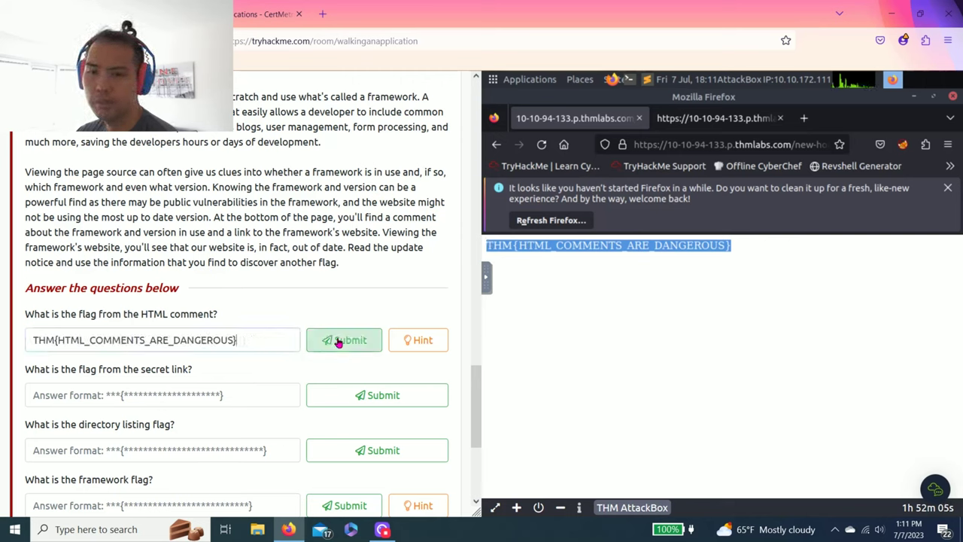
left_click(340, 340)
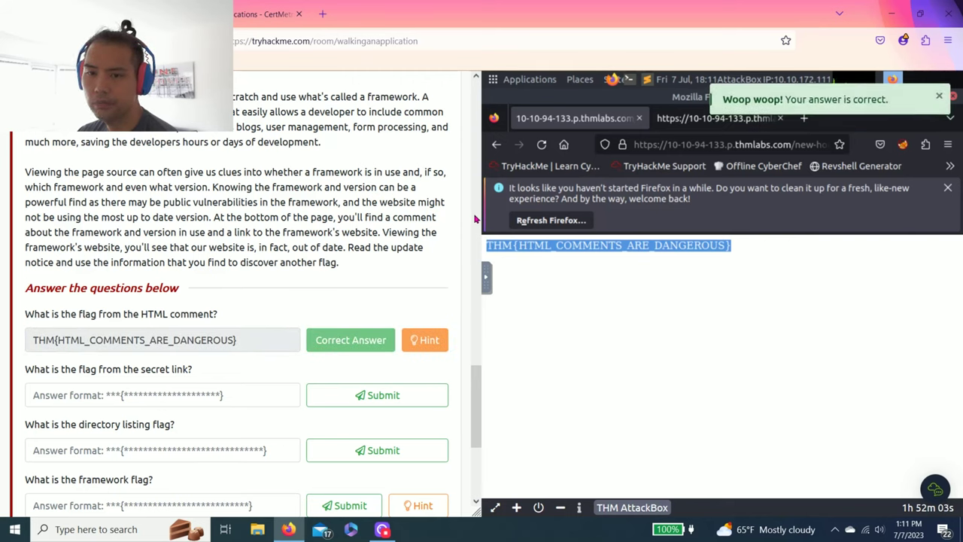
left_click(496, 144)
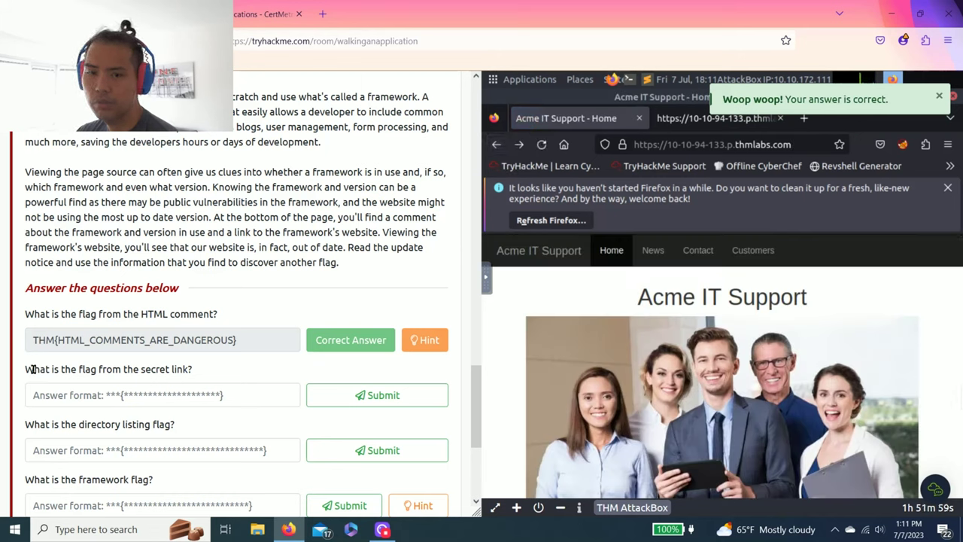
Step: Open the /secret-page link found further down the page source
left_click(709, 121)
left_click(617, 287)
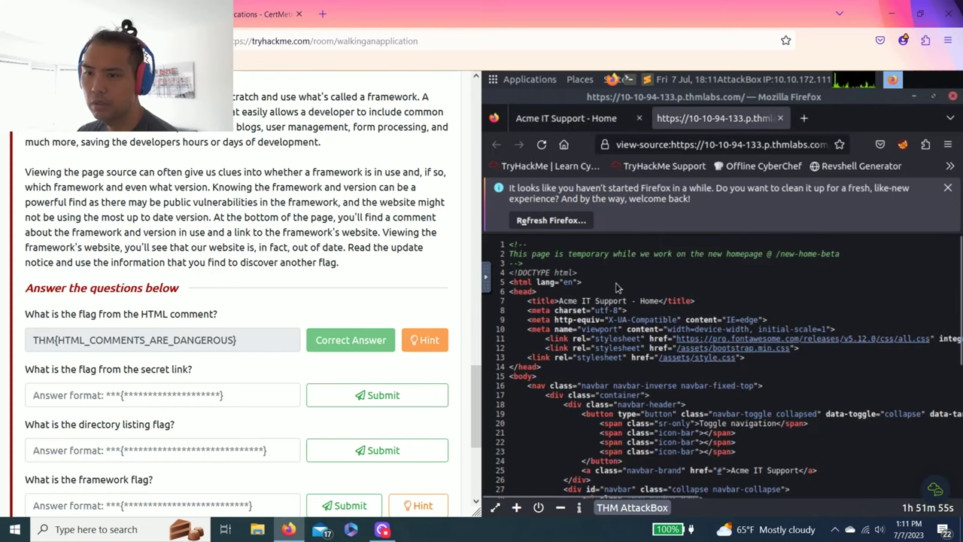
scroll(617, 287, "down", 2)
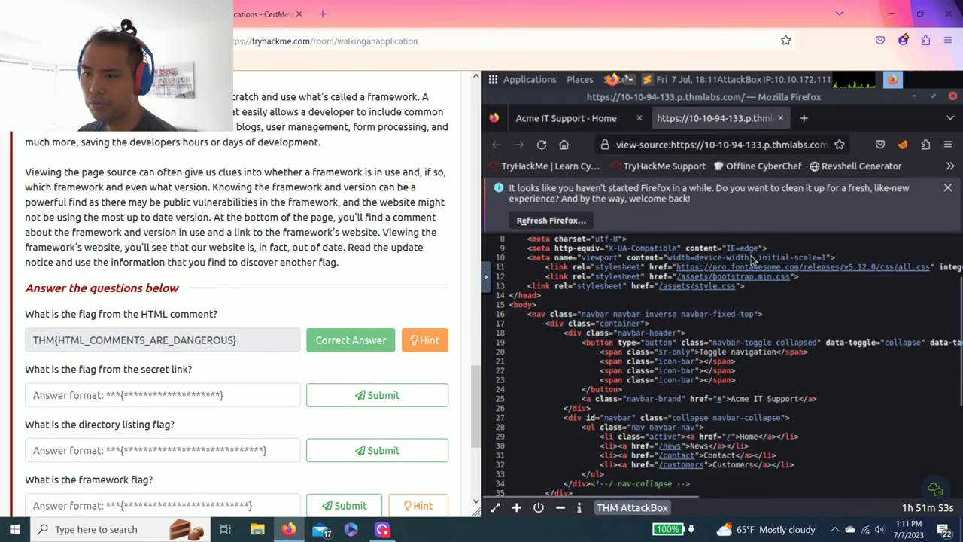
scroll(676, 358, "down", 2)
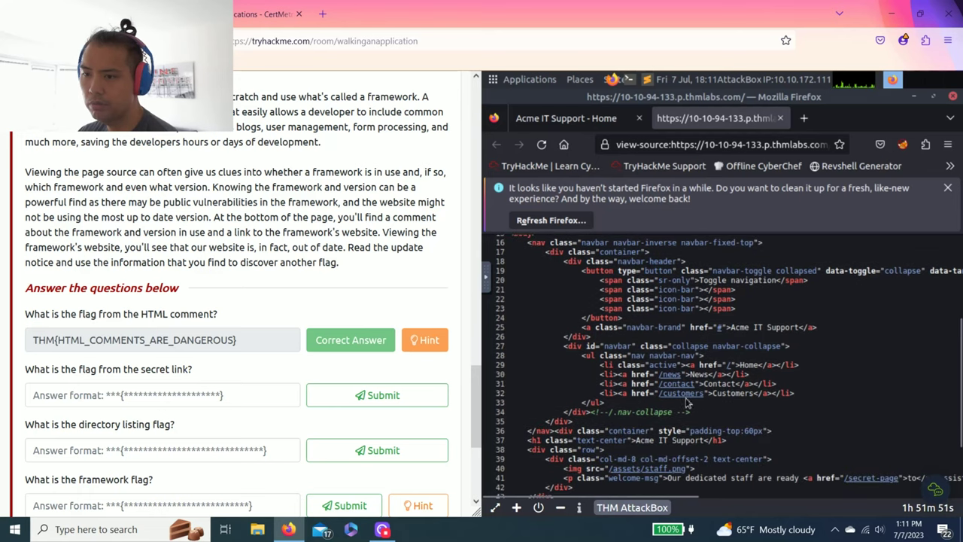
scroll(653, 422, "down", 2)
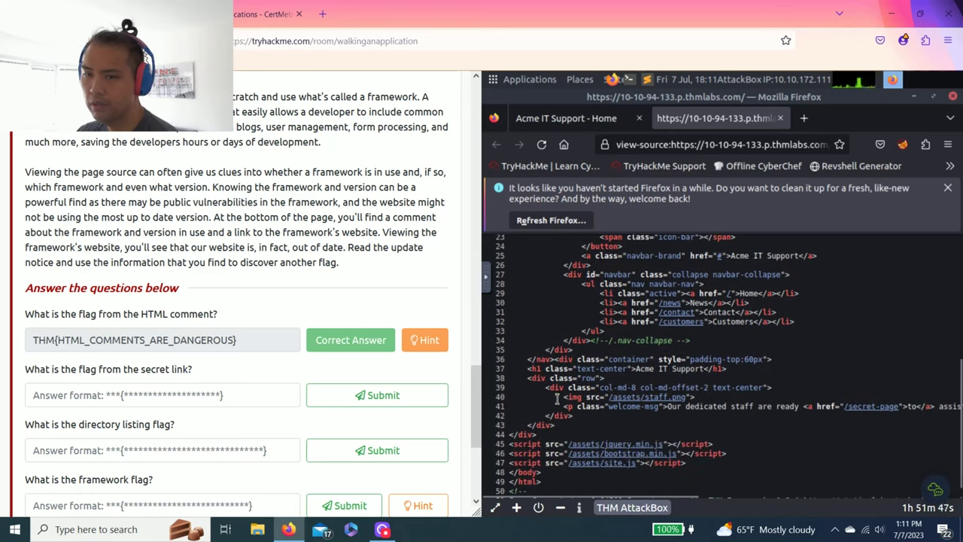
left_click(872, 407)
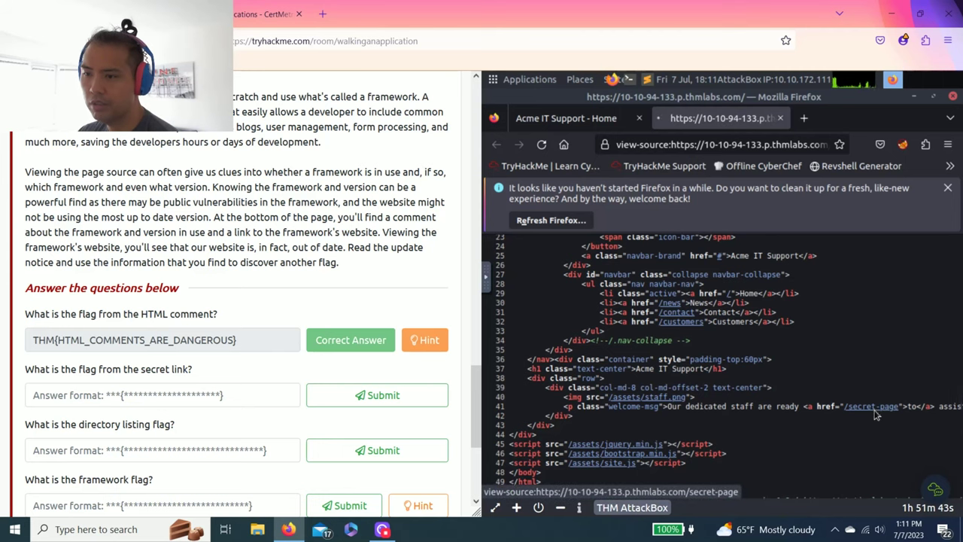
Step: Submit flag THM{NOT_A_SECRET_ANYMORE} as the secret link answer
left_click_drag(622, 245, 509, 245)
key("ctrl+c")
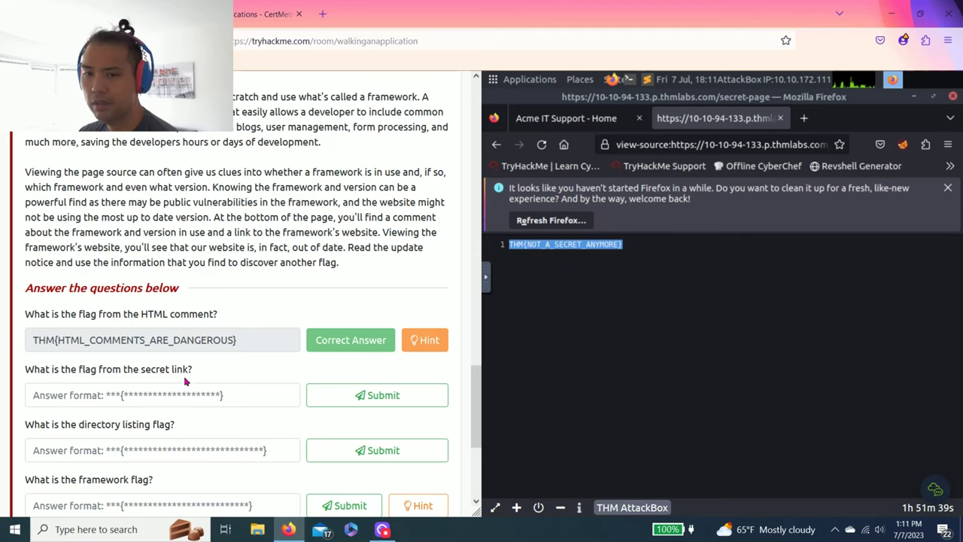
left_click(198, 388)
key("ctrl+v")
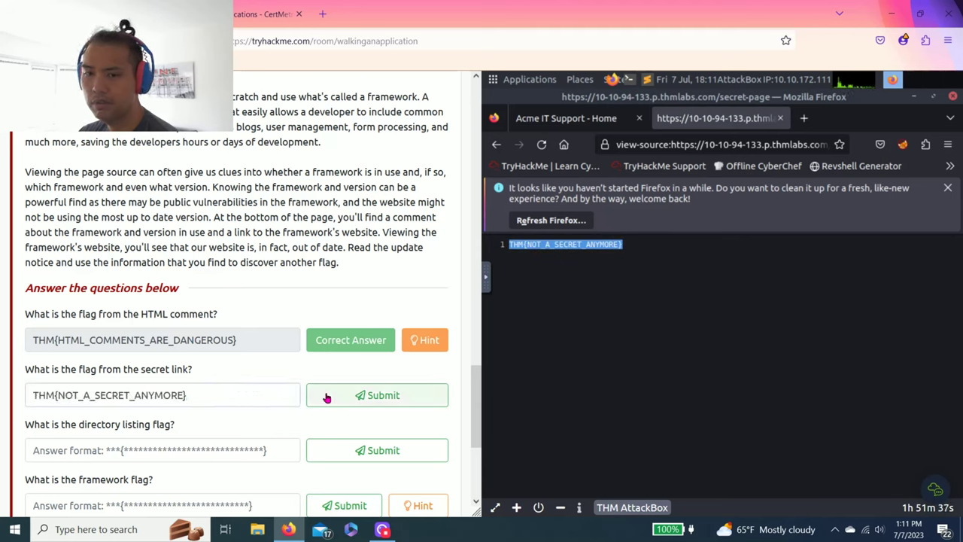
left_click(333, 397)
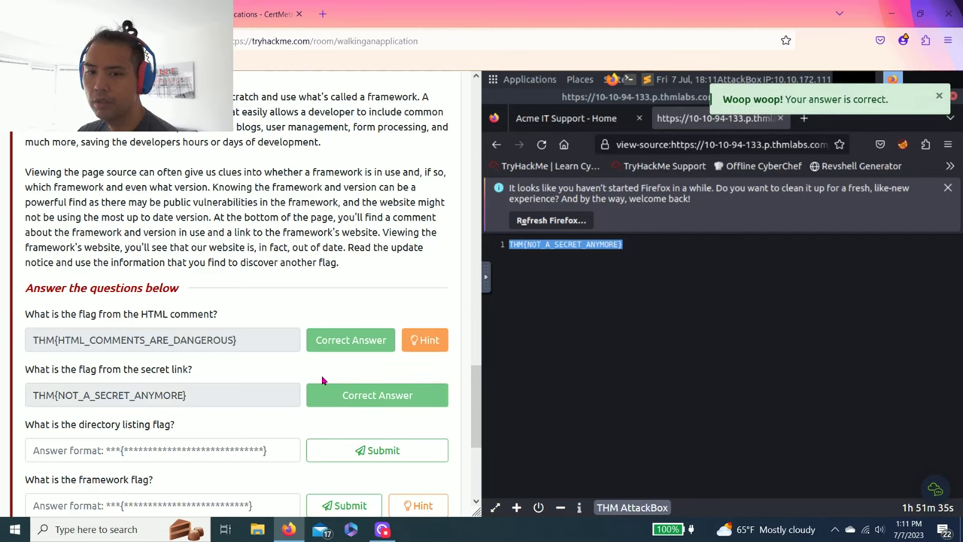
scroll(322, 382, "down", 2)
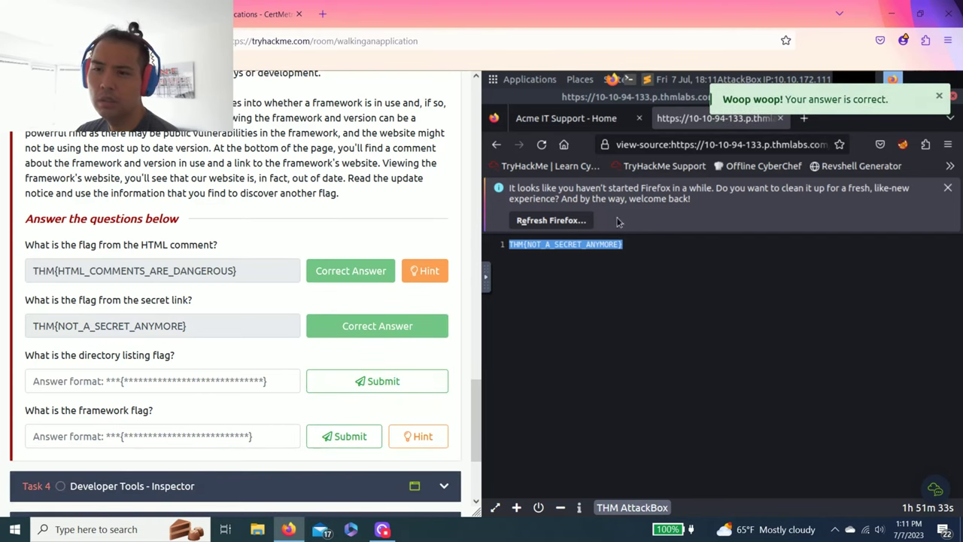
Step: Return to the Acme home page source and scroll up to the comment mentioning /new-home-beta
left_click(497, 145)
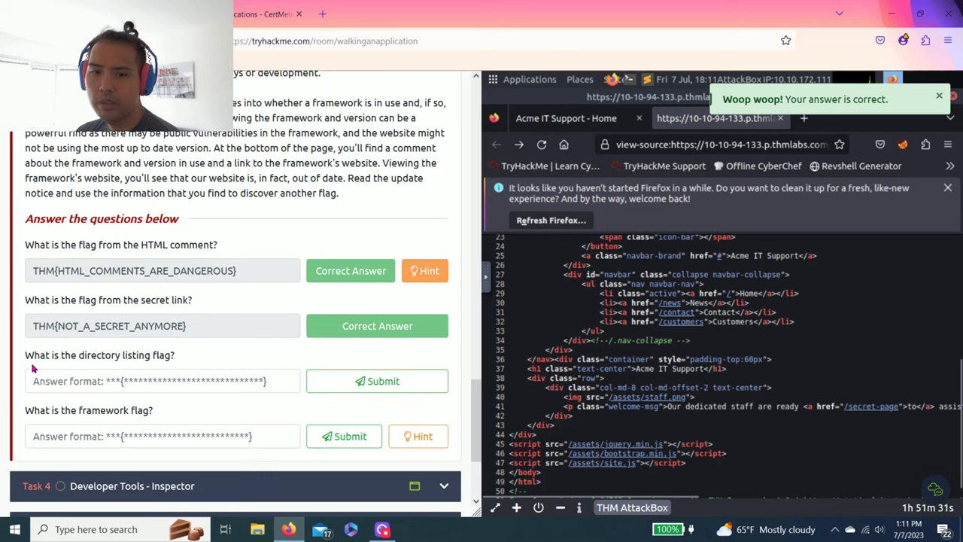
left_click_drag(100, 355, 156, 356)
left_click(158, 355)
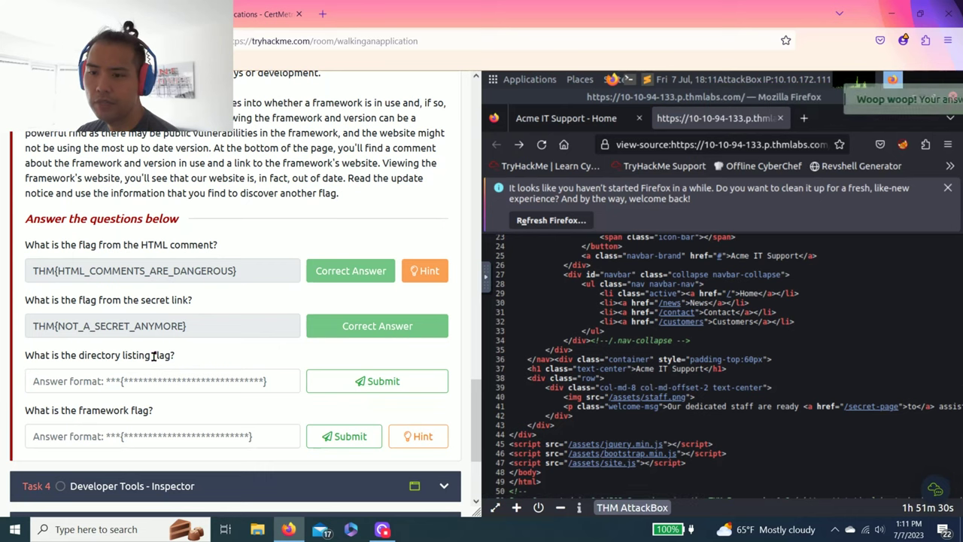
scroll(734, 375, "down", 1)
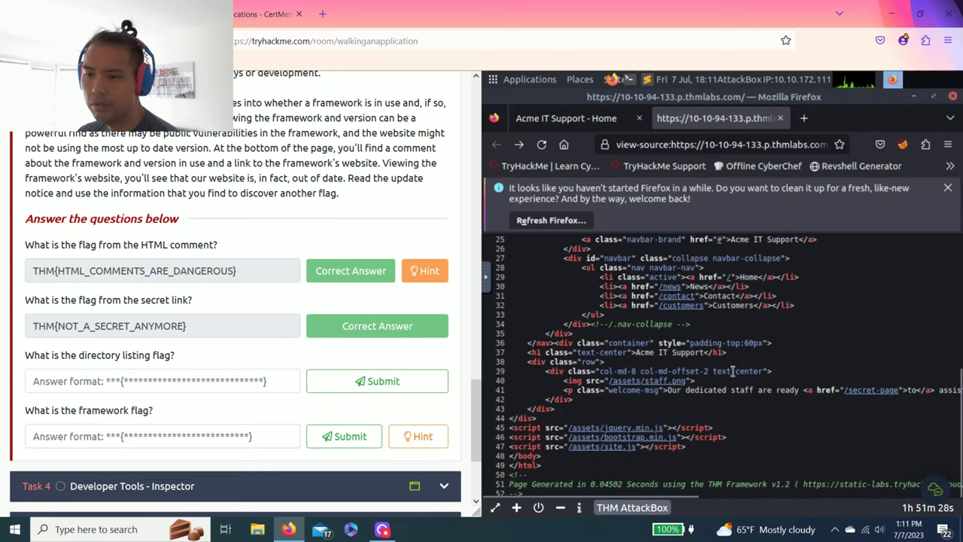
scroll(761, 301, "up", 3)
scroll(762, 301, "up", 2)
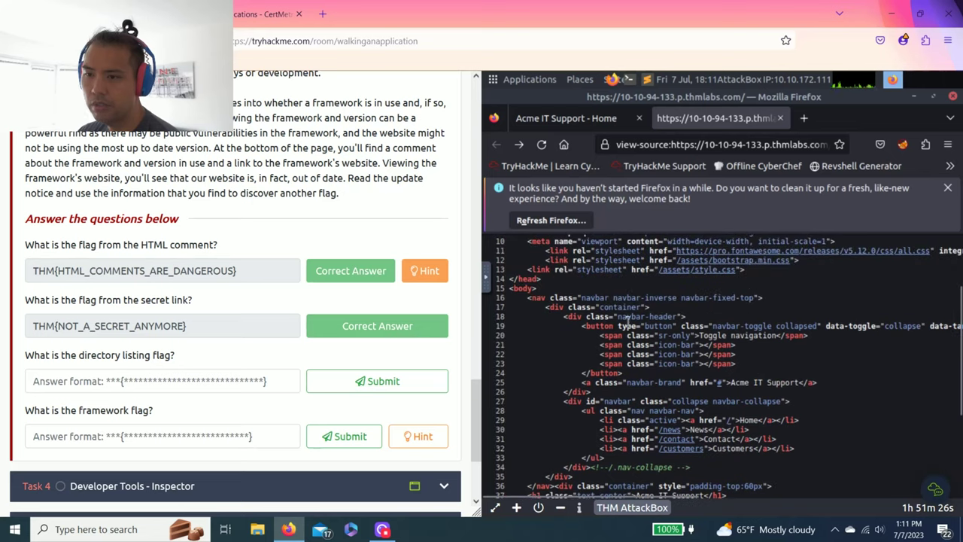
scroll(721, 331, "up", 3)
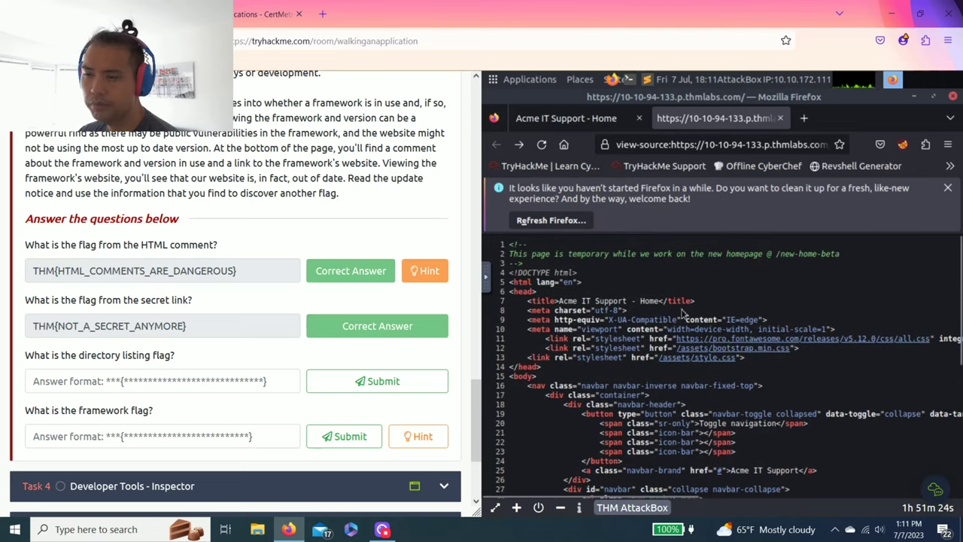
scroll(682, 313, "down", 6)
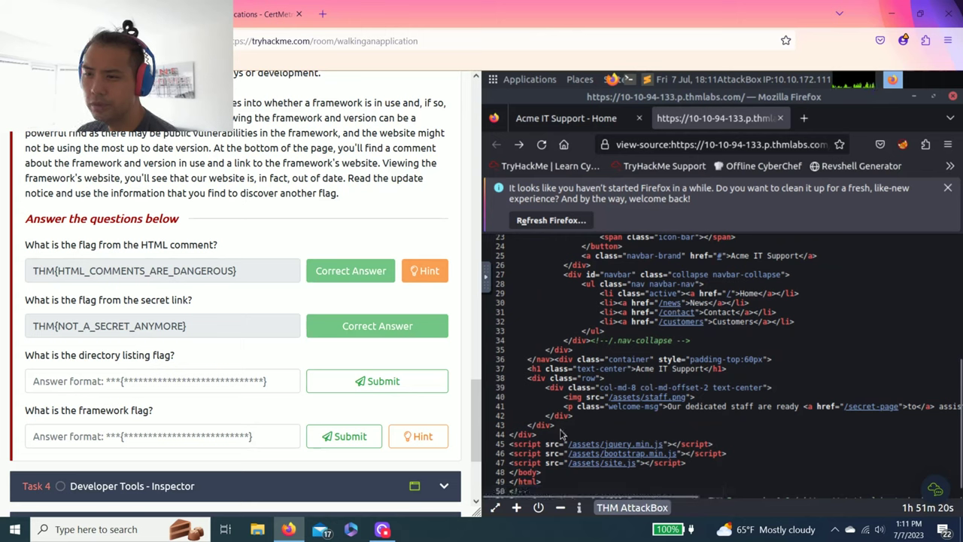
scroll(560, 434, "down", 1)
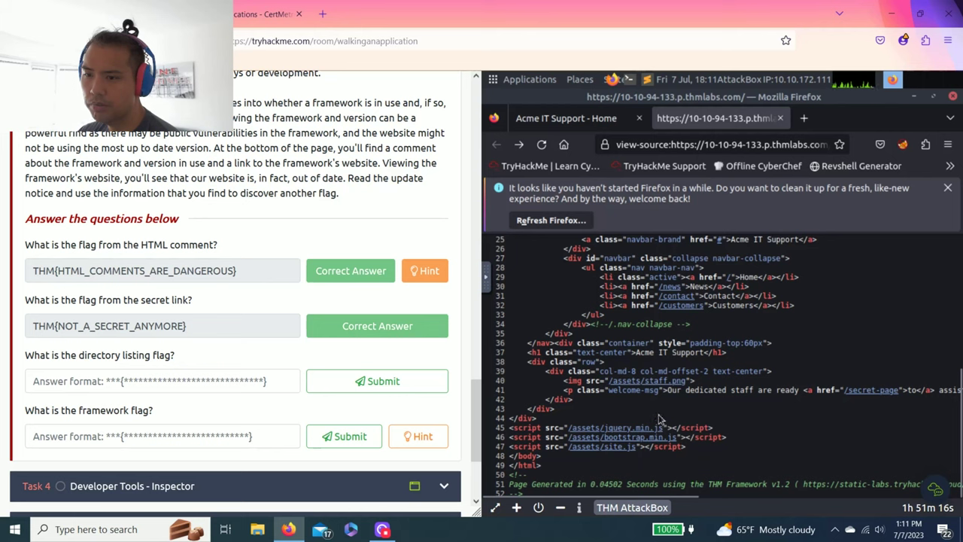
scroll(653, 380, "up", 3)
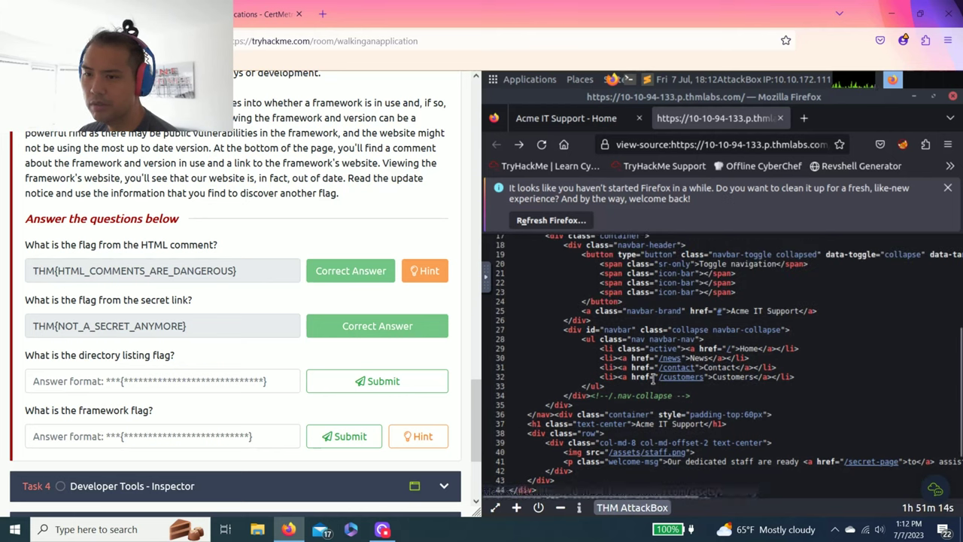
Step: Load the Acme site's /assets/ directory listing
scroll(596, 339, "up", 5)
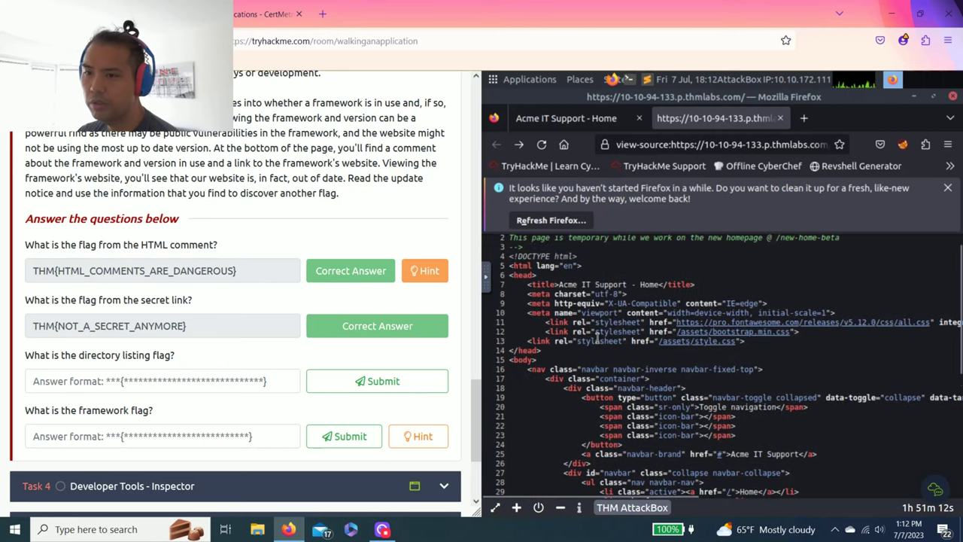
left_click(616, 124)
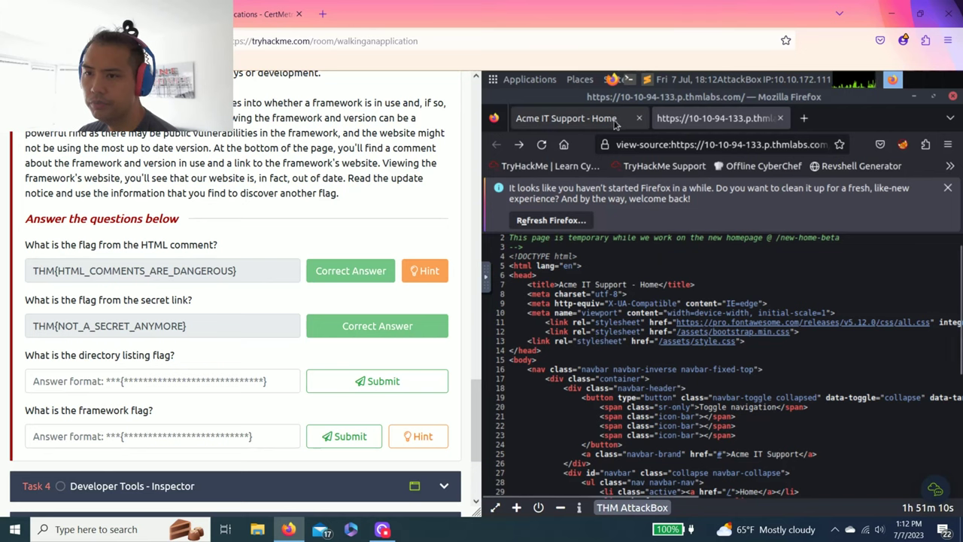
left_click(818, 143)
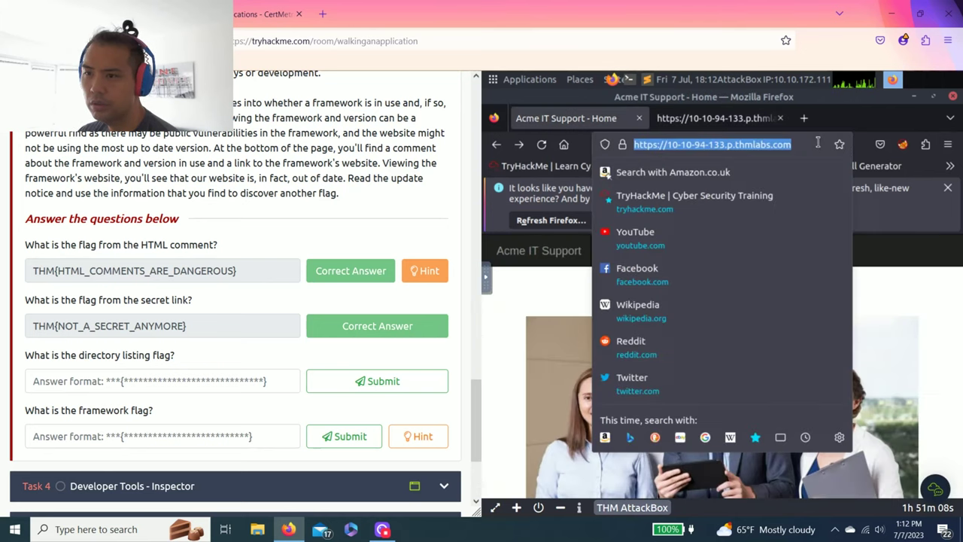
left_click(818, 143)
type("/")
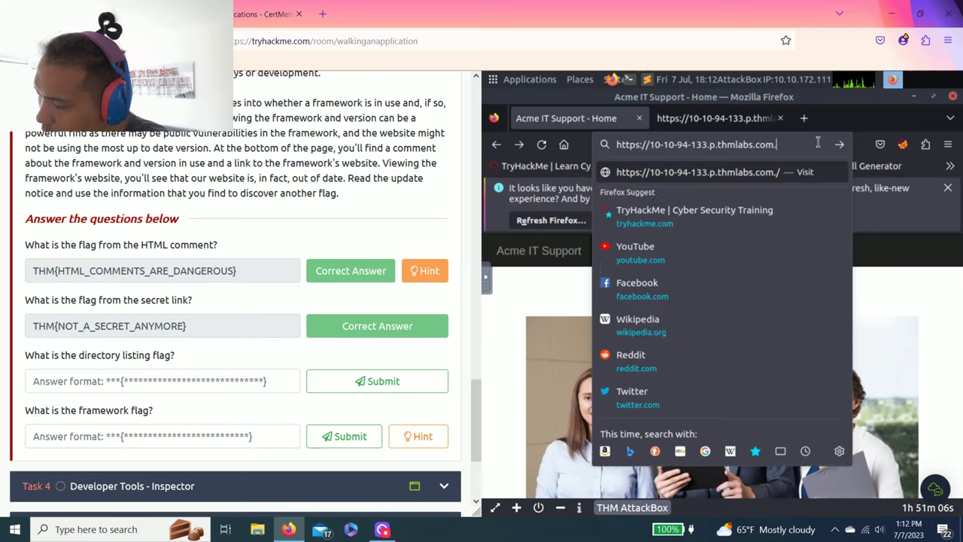
type("assets/")
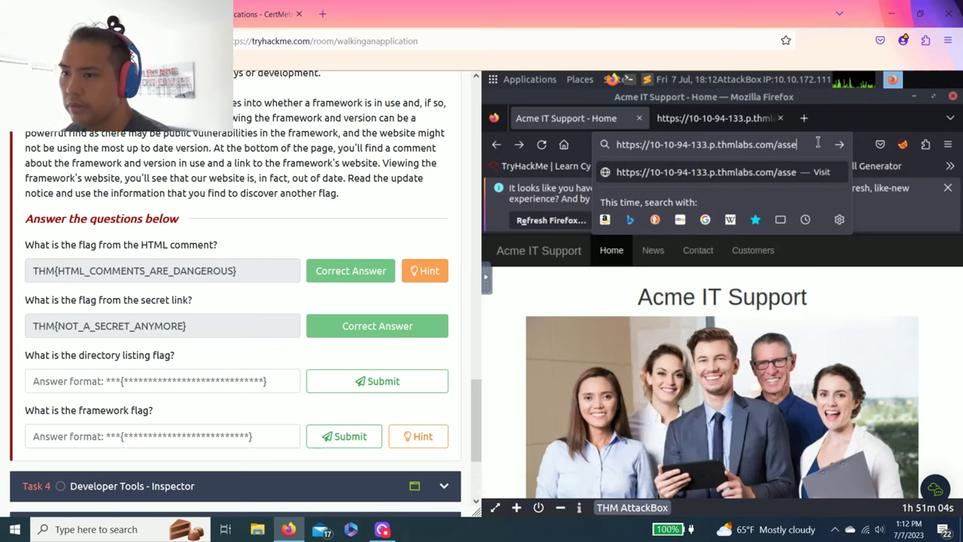
key("Return")
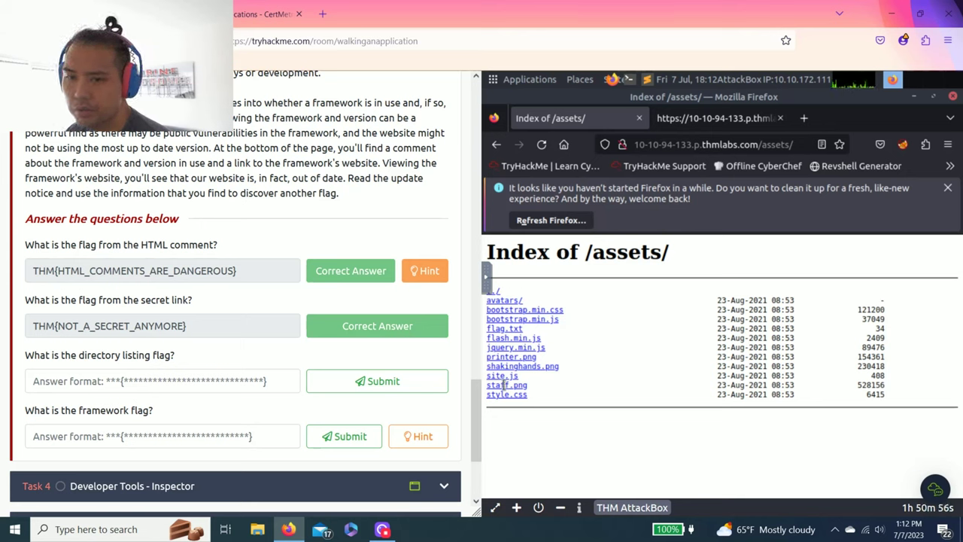
Step: Copy THM{INVALID_DIRECTORY_PERMISSIONS} from flag.txt and submit it as the directory listing flag
double_click(158, 355)
left_click(181, 361)
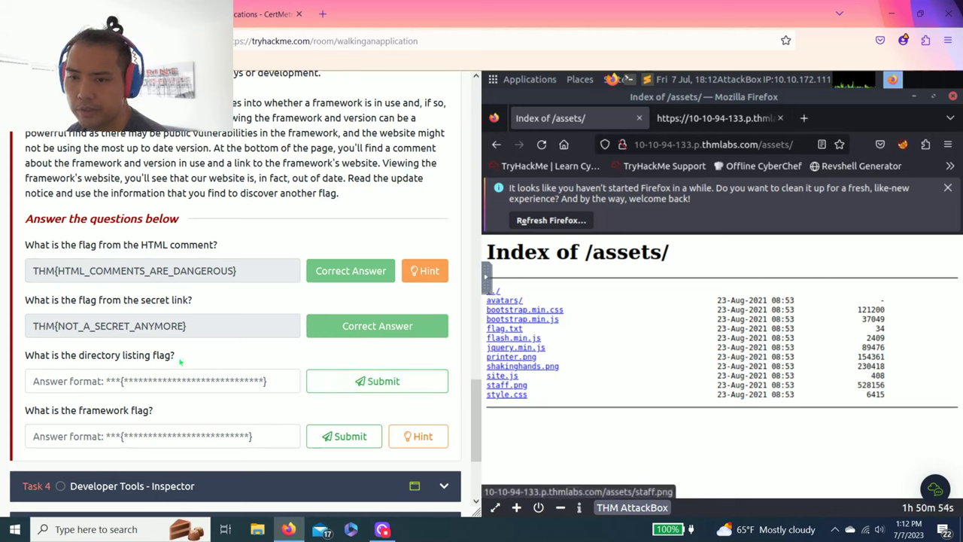
left_click(508, 331)
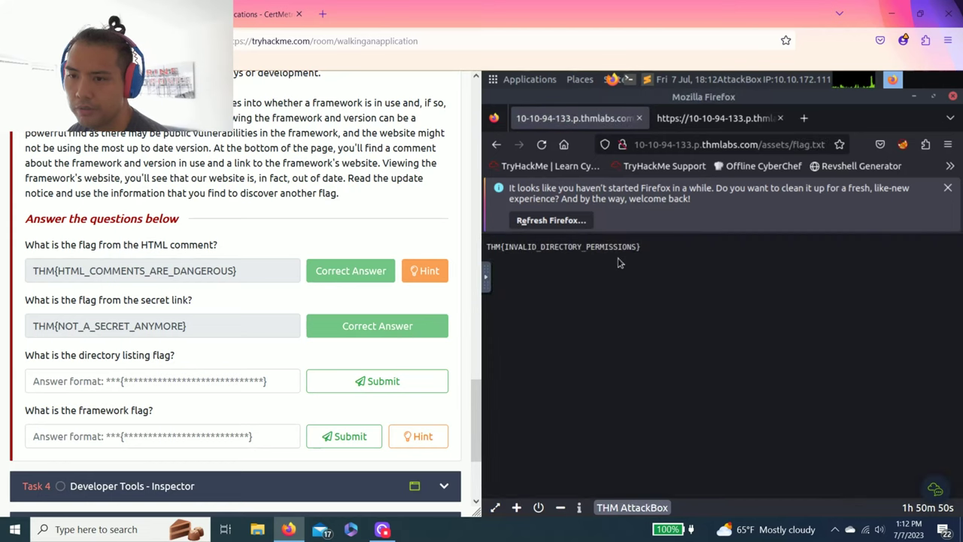
triple_click(486, 252)
key("ctrl+c")
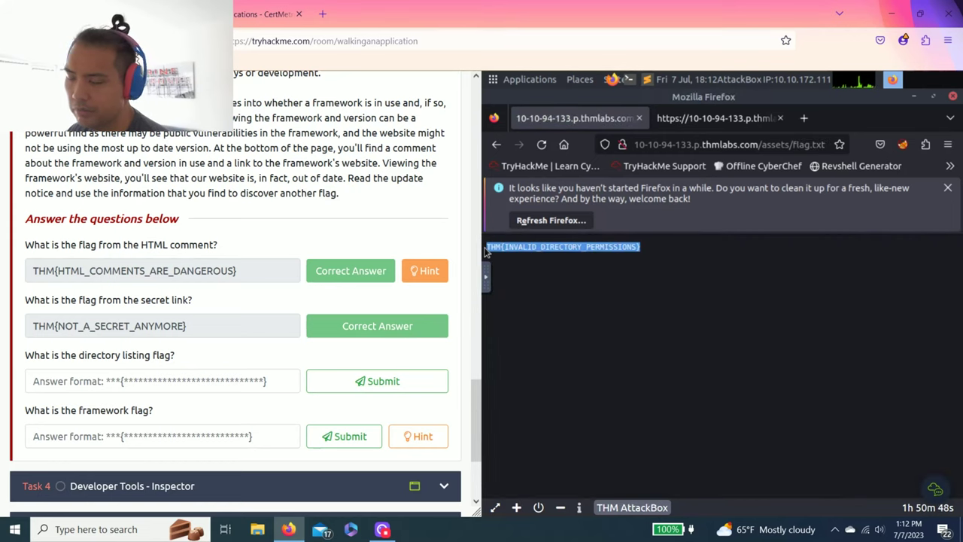
left_click(103, 381)
key("ctrl+v")
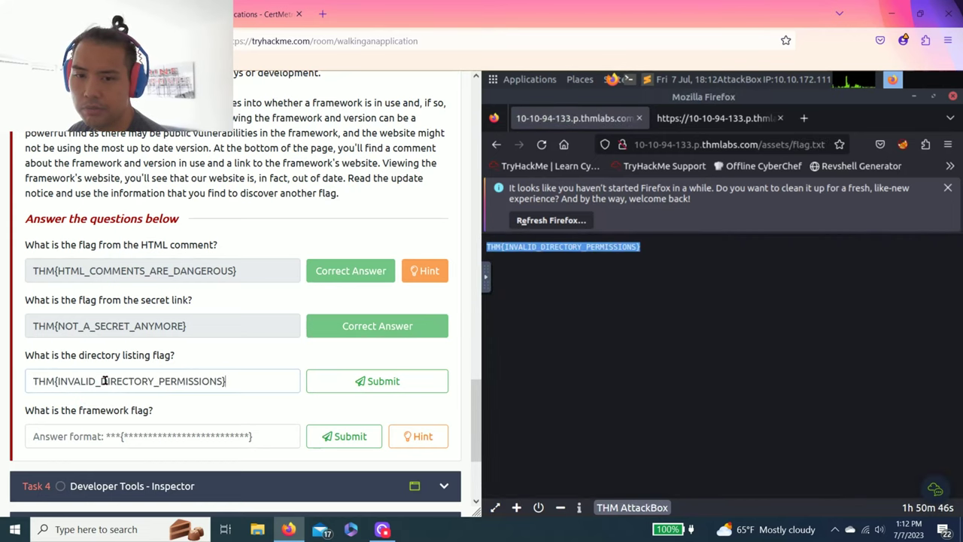
left_click(361, 378)
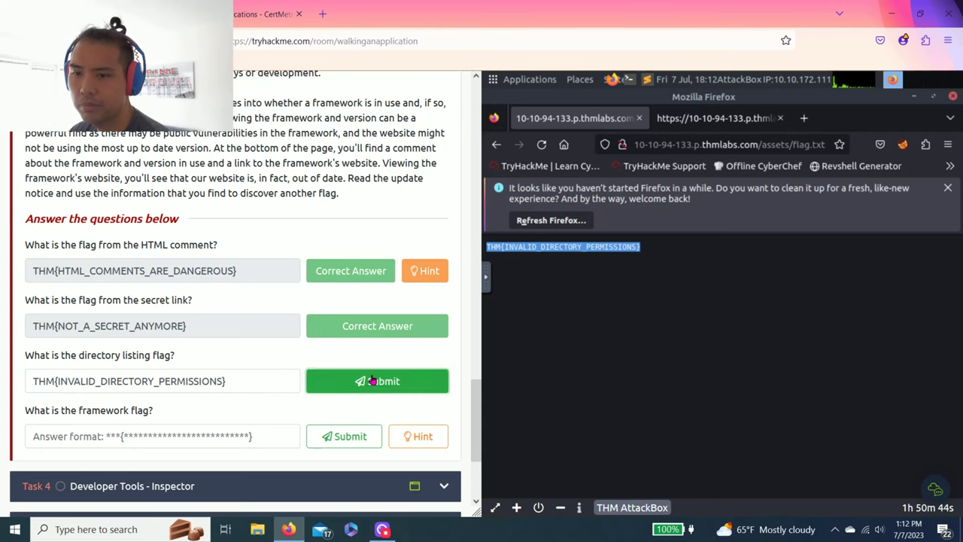
left_click(497, 145)
left_click(496, 144)
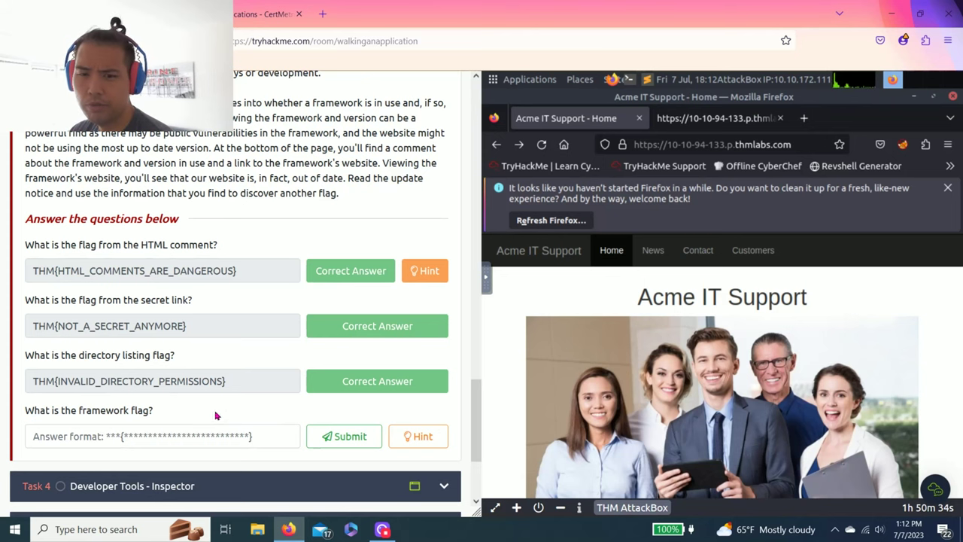
Step: Read the framework flag hint about a zip file on the changelog, then return to the page source
left_click(407, 436)
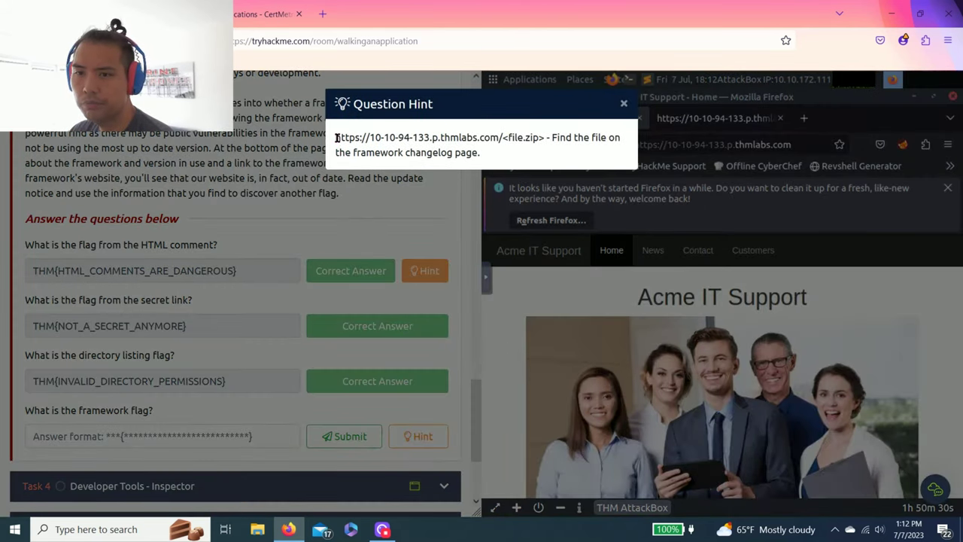
left_click_drag(336, 138, 525, 138)
left_click(536, 138)
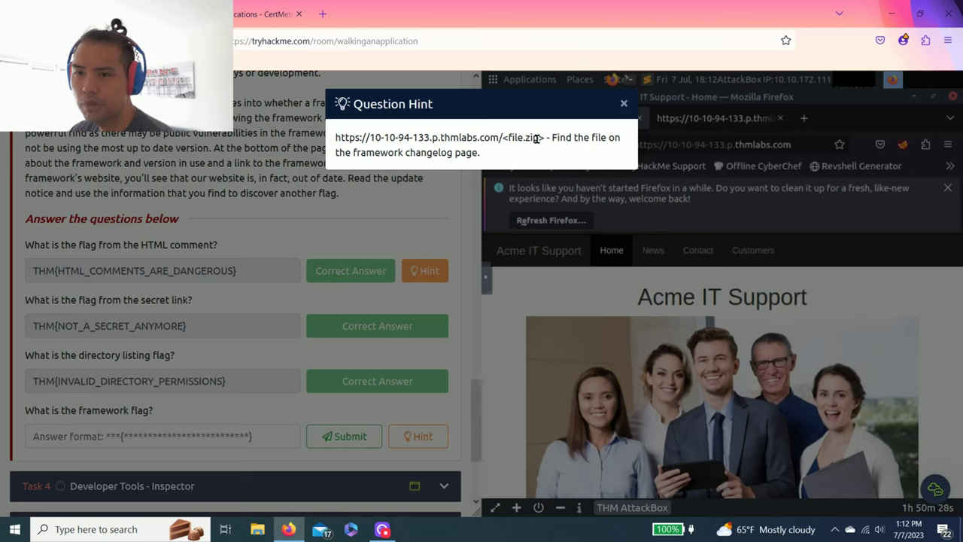
double_click(535, 138)
left_click(565, 138)
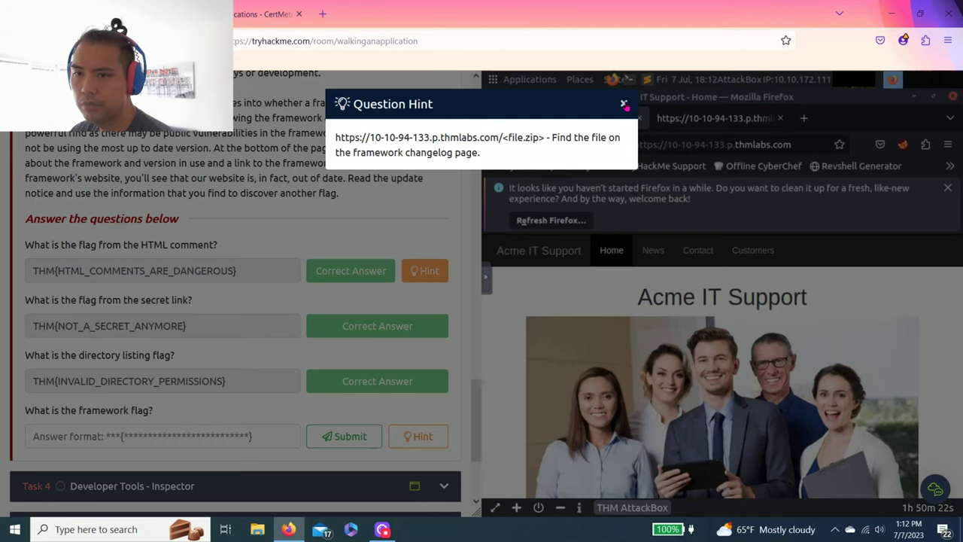
left_click(624, 103)
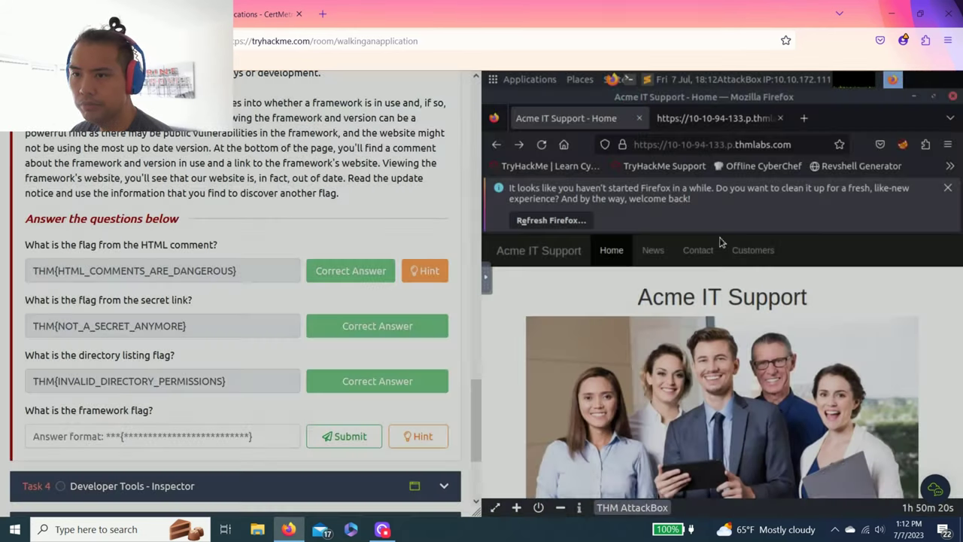
left_click(715, 119)
Step: Copy the THM Framework website link from the source's final comment and load it in a new tab
scroll(760, 367, "down", 5)
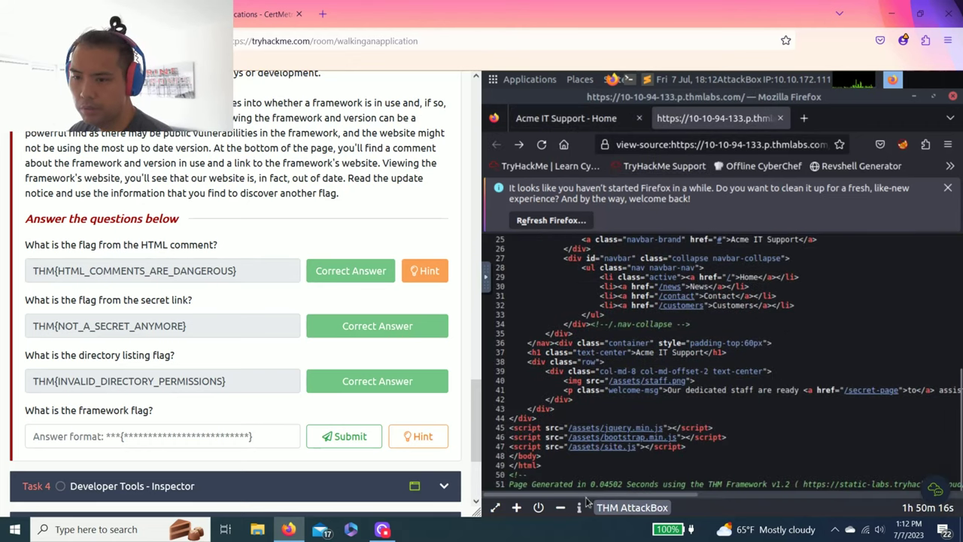
left_click(737, 497)
left_click_drag(756, 501, 751, 500)
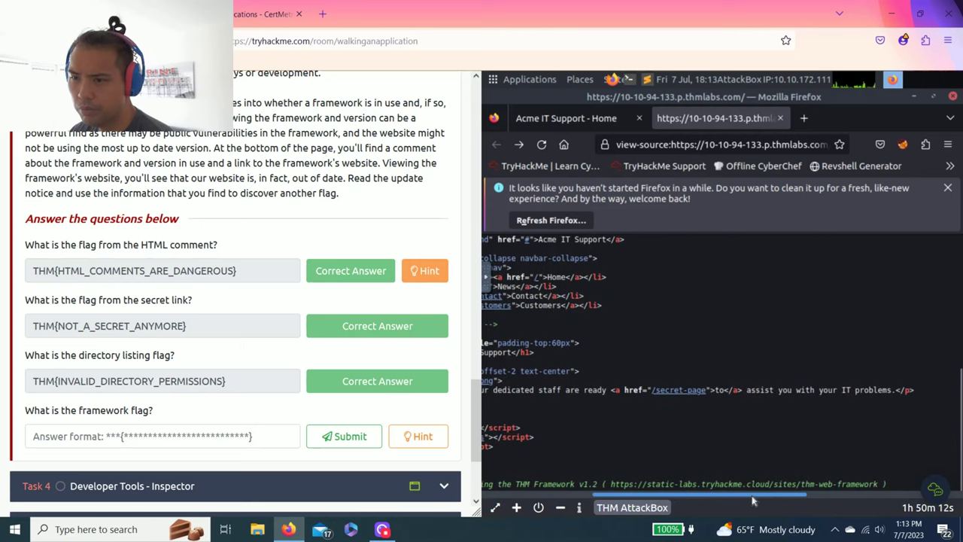
left_click_drag(611, 486, 875, 487)
key("ctrl+c")
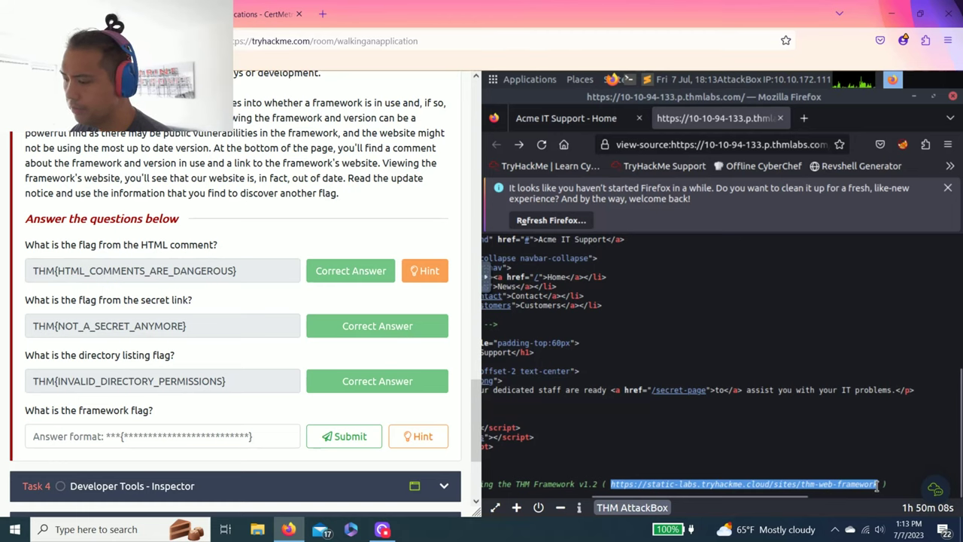
left_click(804, 119)
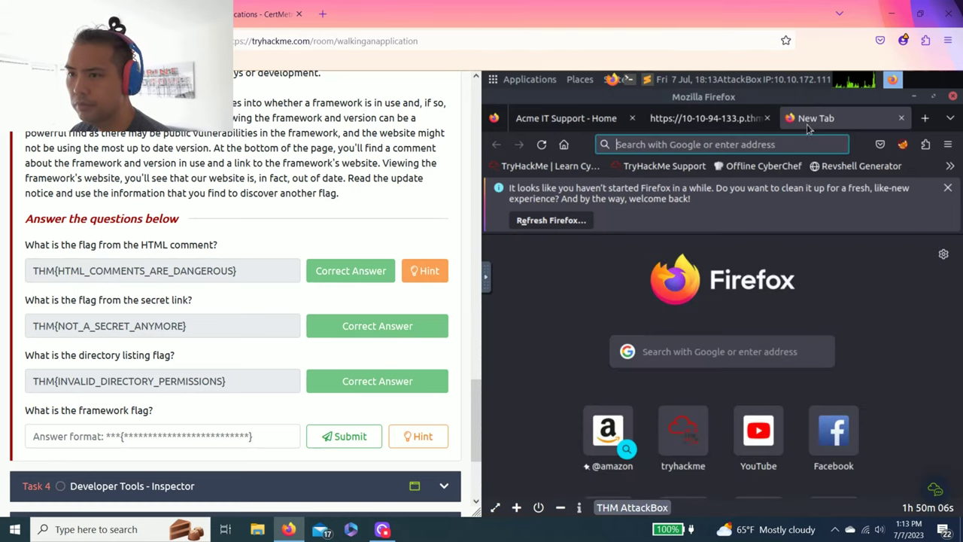
key("ctrl+v")
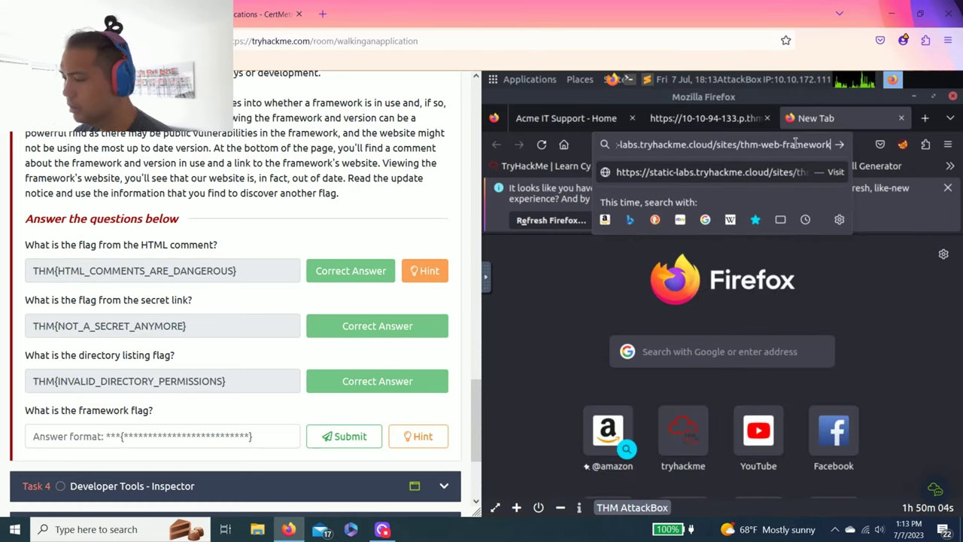
key("Return")
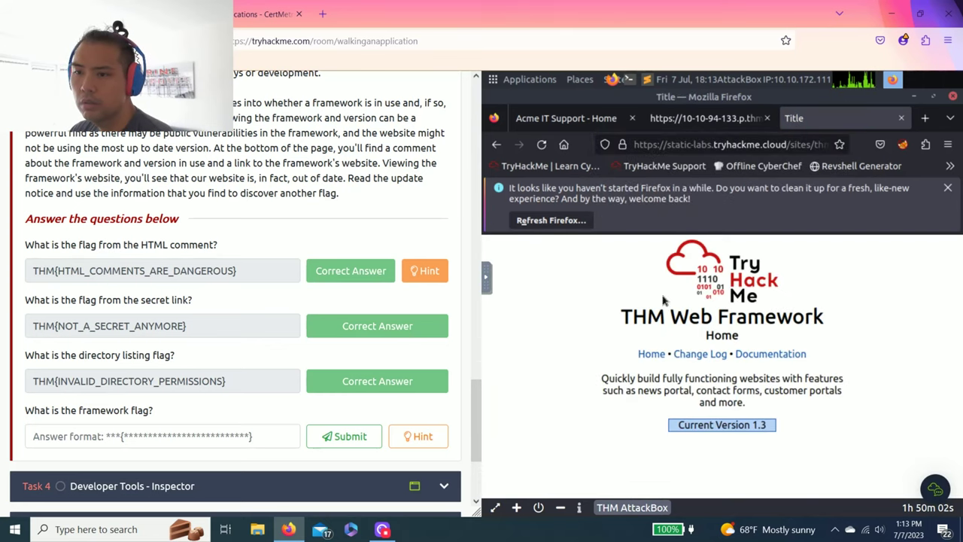
Step: Read the Change Log's Version 1.3 note about the exposed /tmp.zip file
left_click(707, 358)
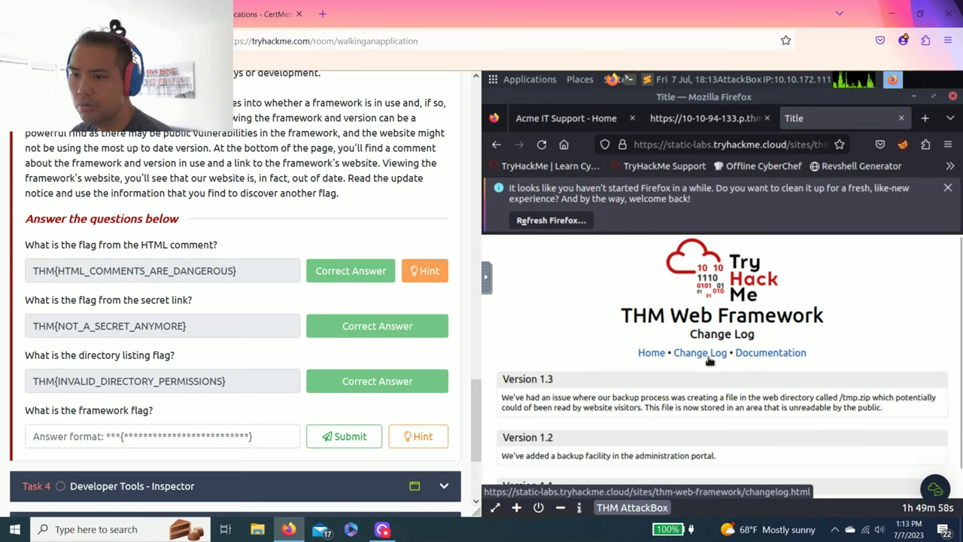
scroll(707, 361, "down", 1)
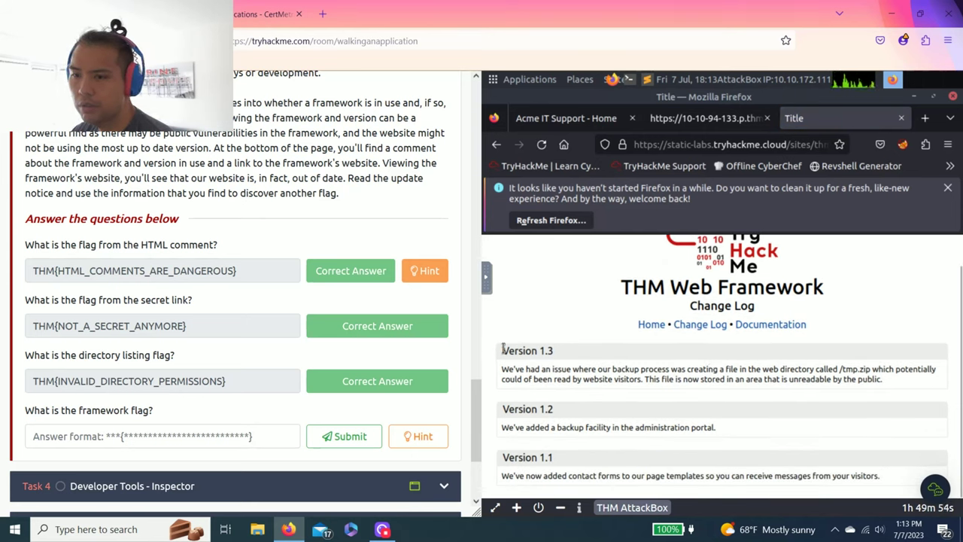
left_click_drag(542, 368, 868, 369)
left_click(782, 373)
left_click(848, 369)
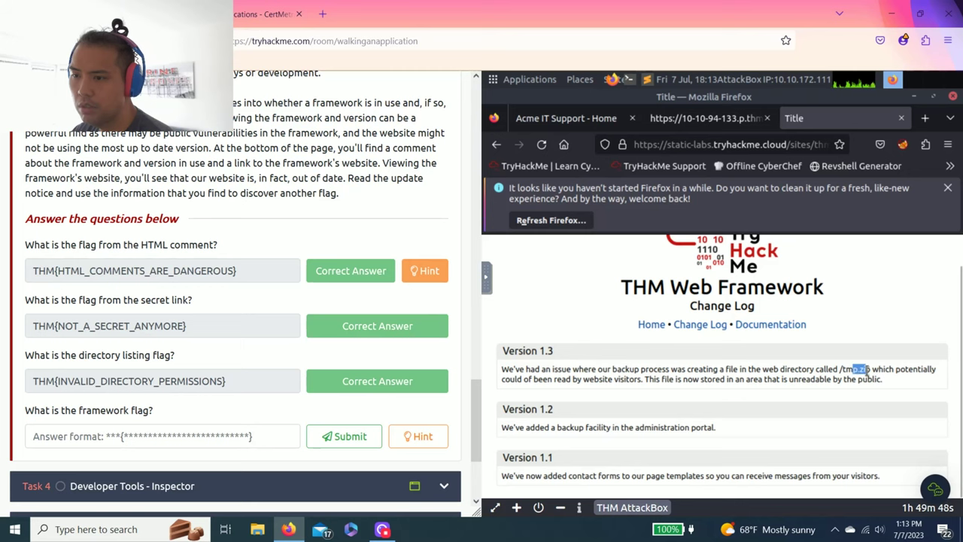
left_click(887, 380)
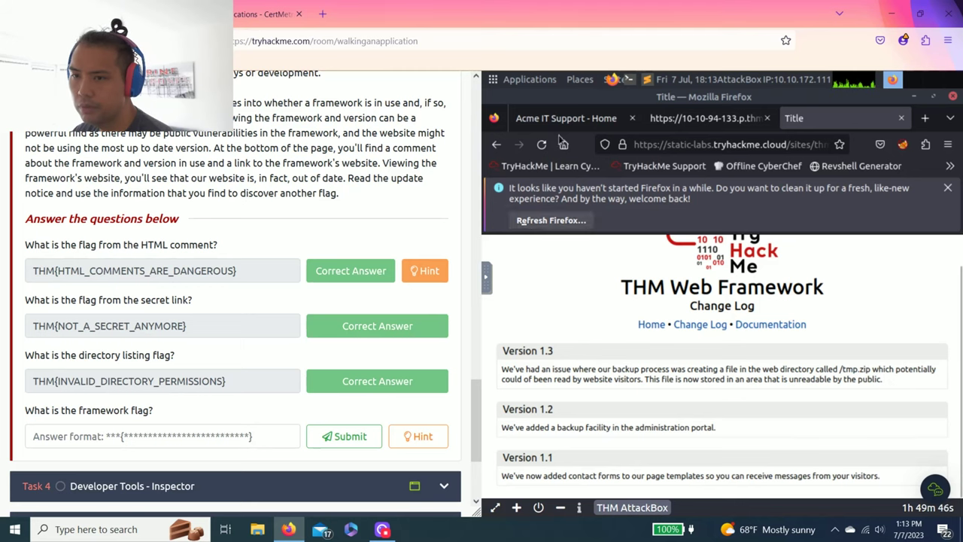
left_click(570, 118)
Step: Download /tmp.zip from the Acme site and open it in the archive manager
left_click(800, 145)
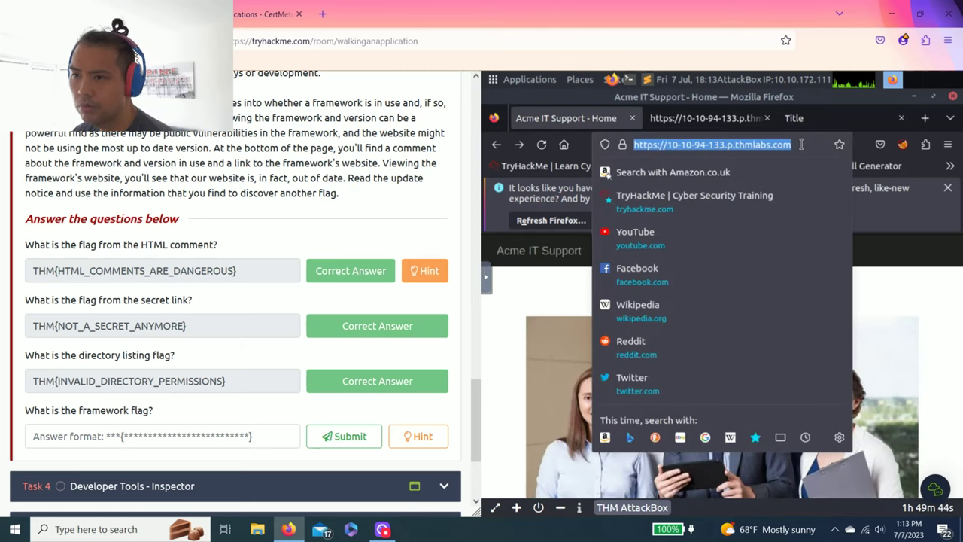
left_click(801, 144)
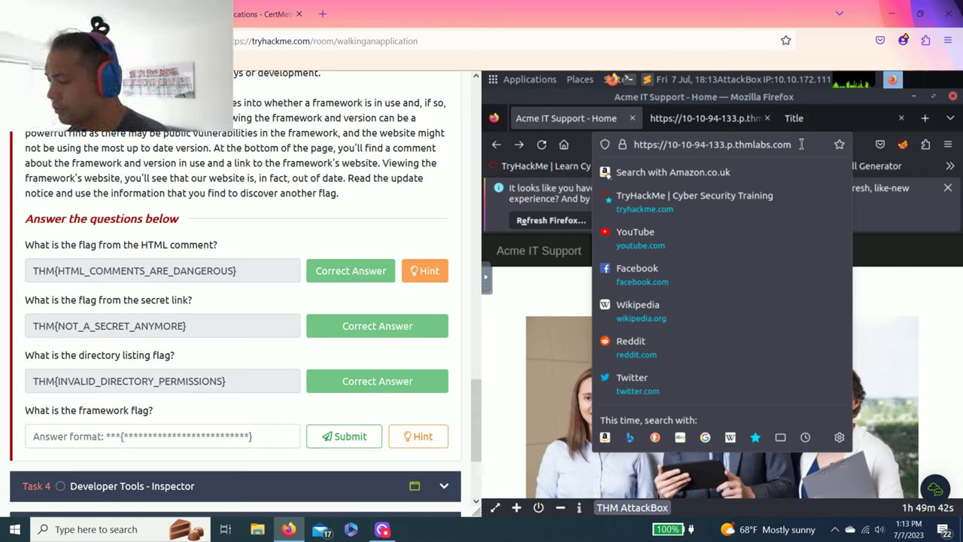
type("/t")
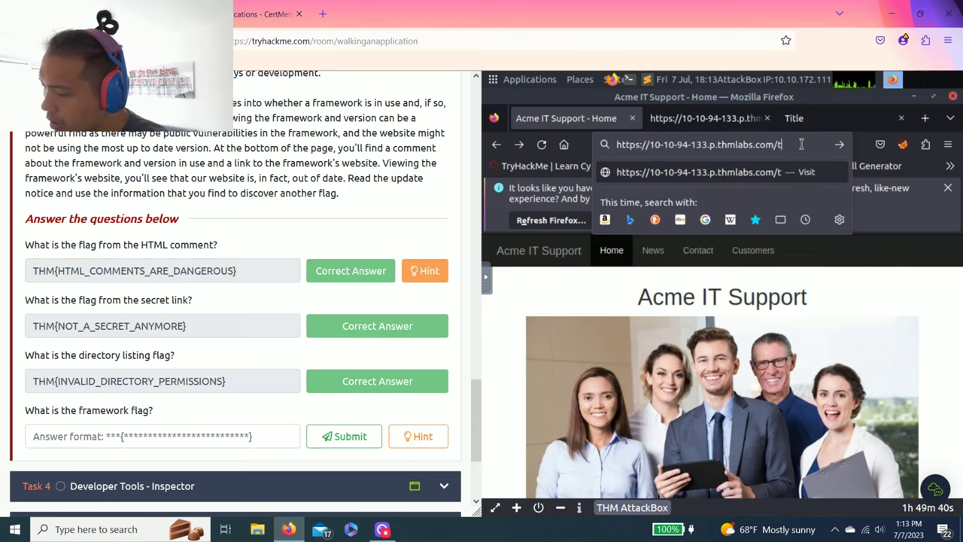
type("mp.zip")
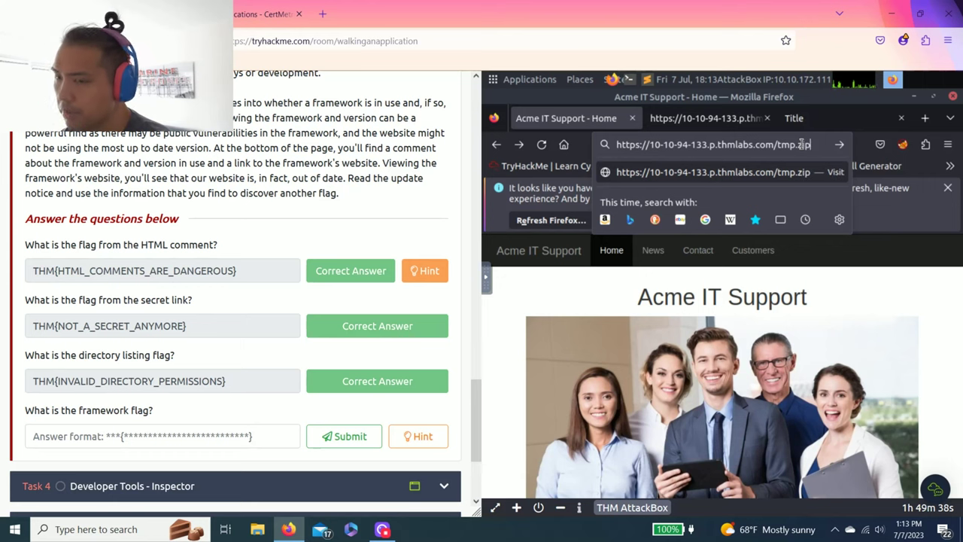
key("Return")
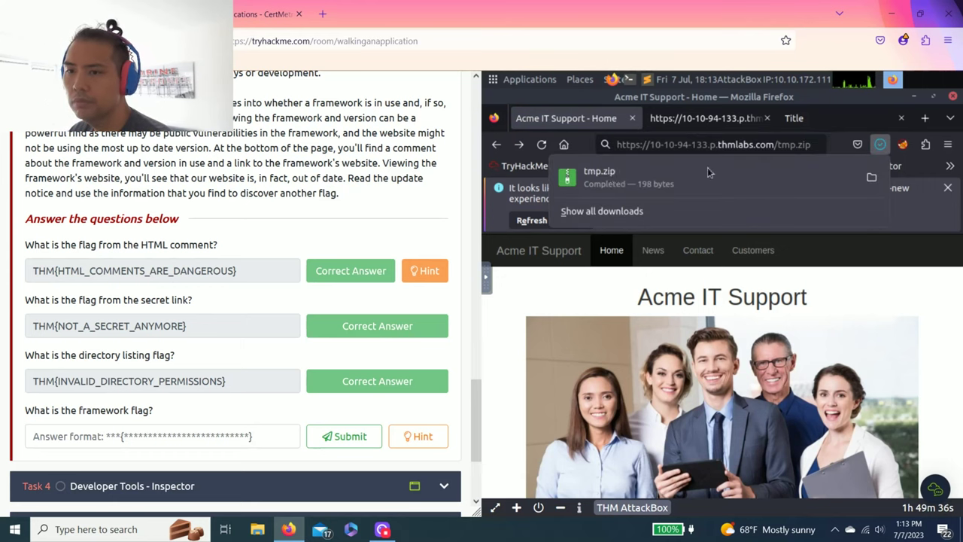
left_click(598, 177)
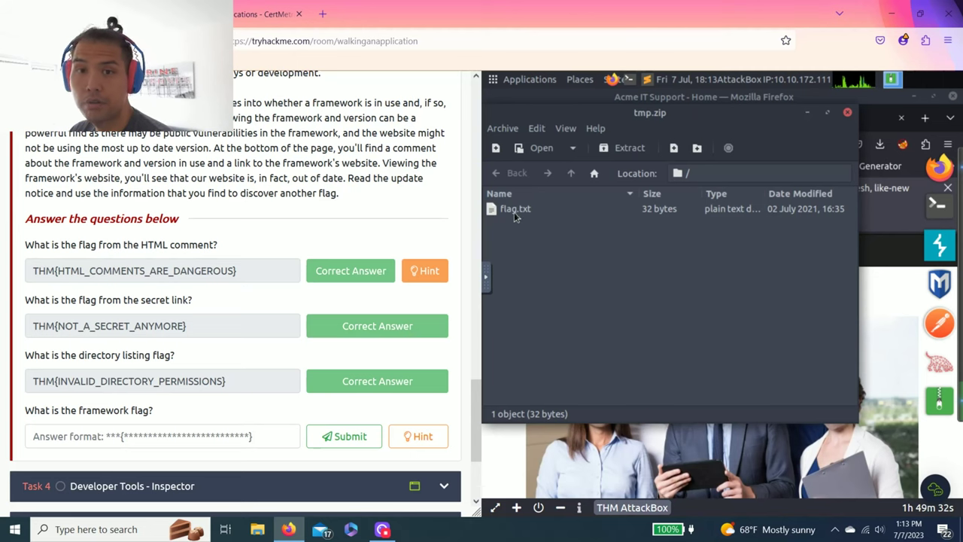
double_click(516, 210)
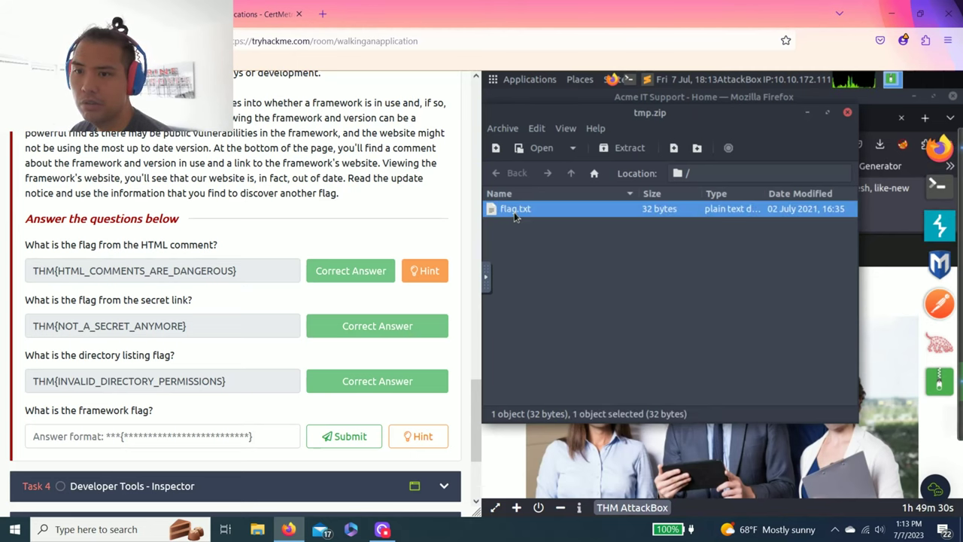
left_click_drag(691, 204, 458, 201)
key("ctrl+c")
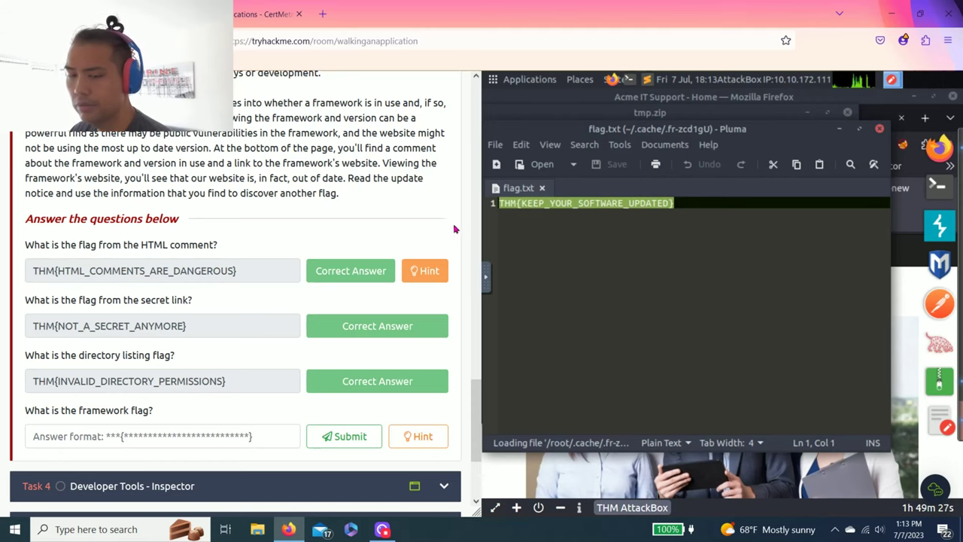
left_click(231, 436)
key("ctrl+v")
left_click(319, 436)
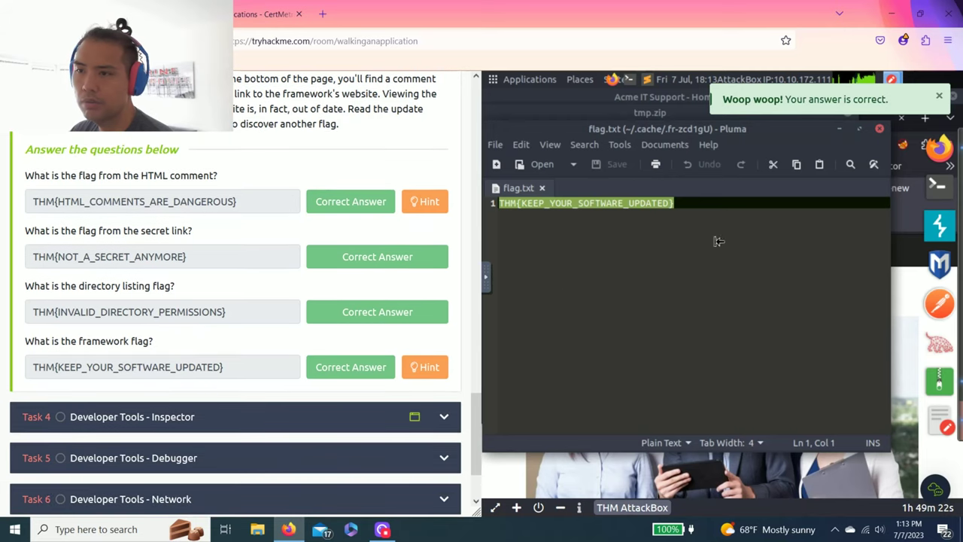
left_click(878, 127)
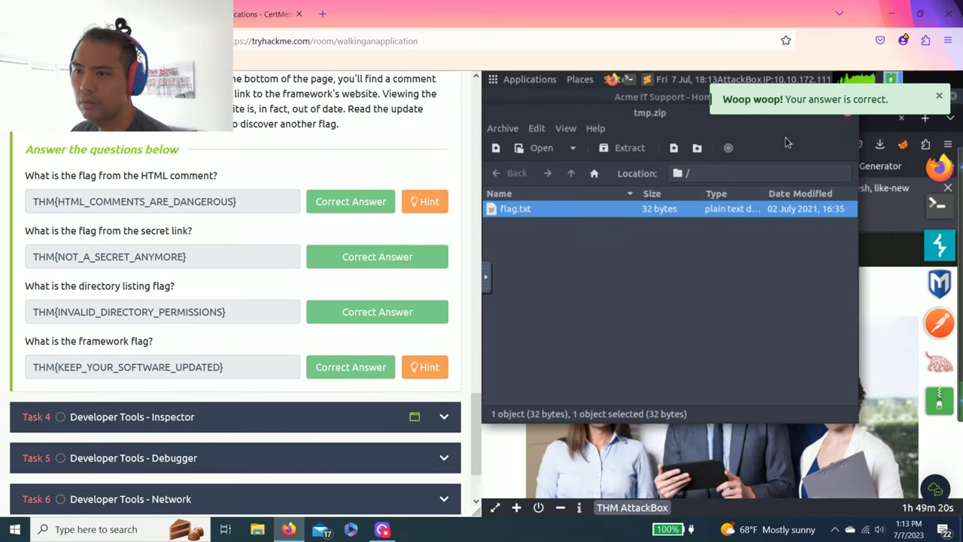
left_click(851, 122)
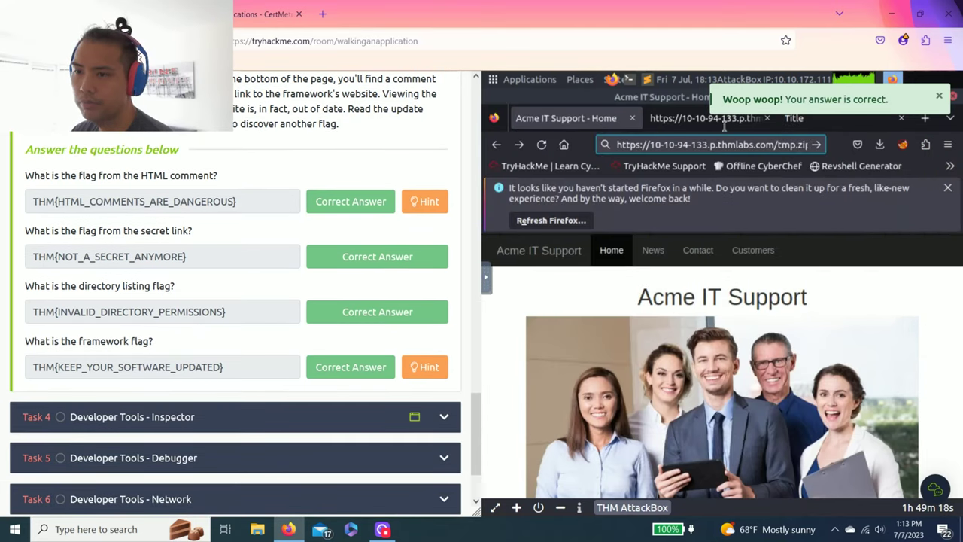
Step: Close the framework change log and page source tabs in the AttackBox browser
left_click(707, 119)
left_click(886, 127)
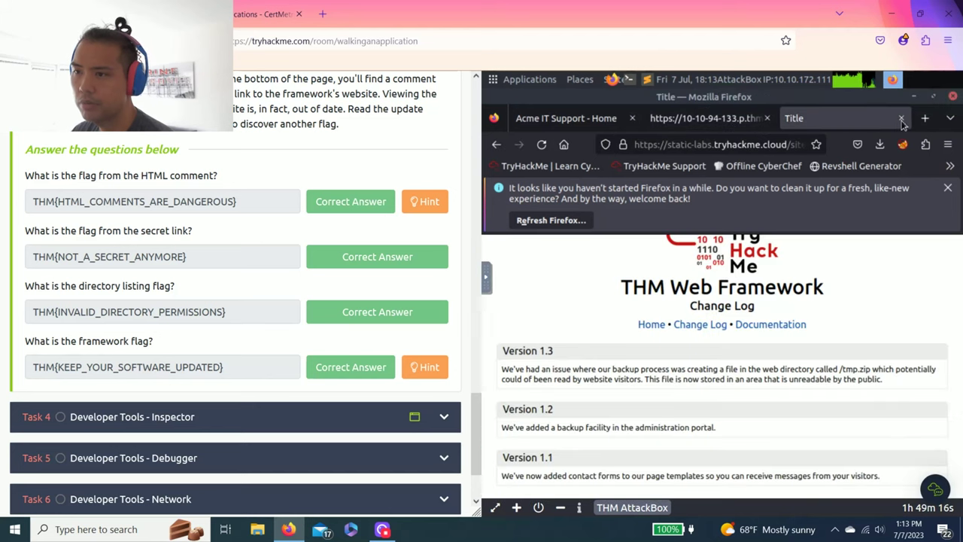
middle_click(854, 129)
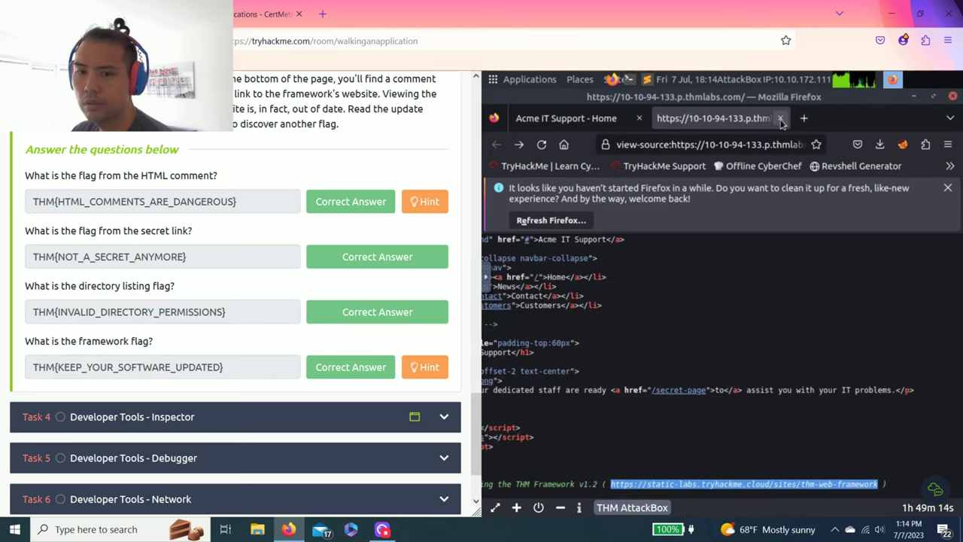
left_click(781, 119)
left_click(721, 147)
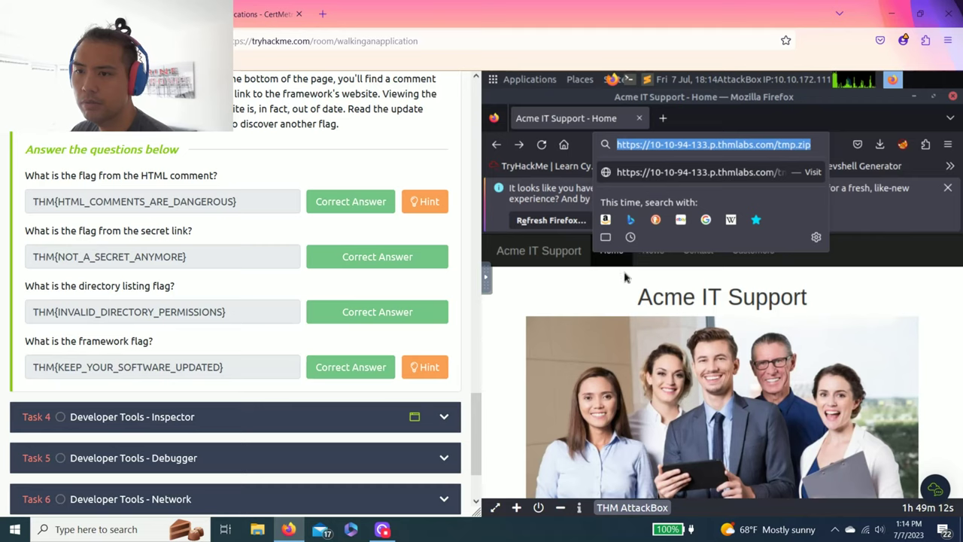
left_click(569, 299)
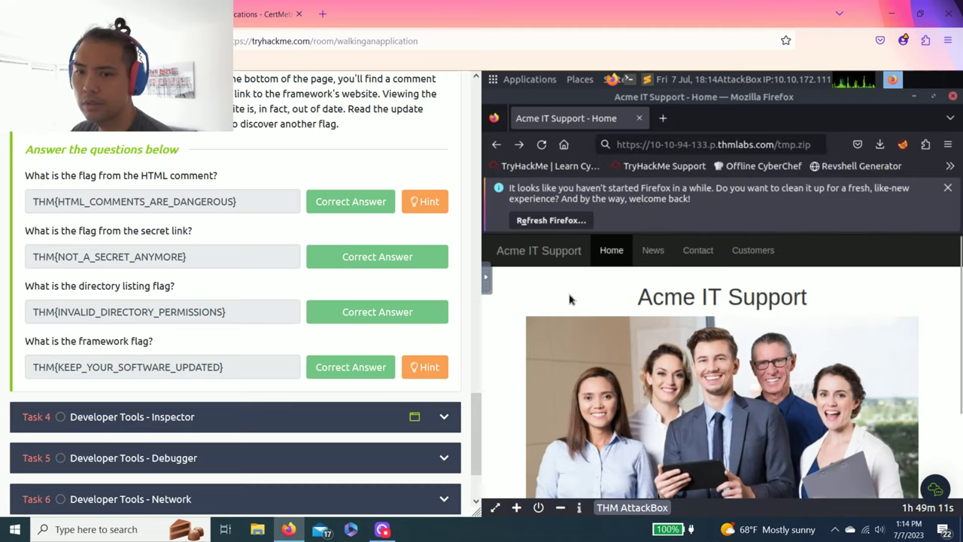
Step: Expand Task 4, Developer Tools - Inspector, and view the Accessing Developer Tools guide
left_click(123, 422)
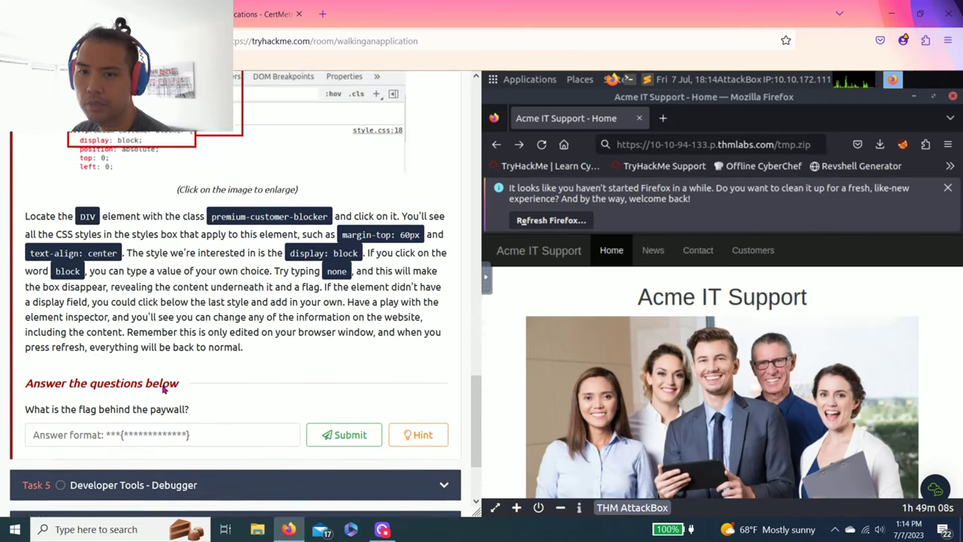
scroll(163, 387, "up", 15)
scroll(167, 385, "down", 3)
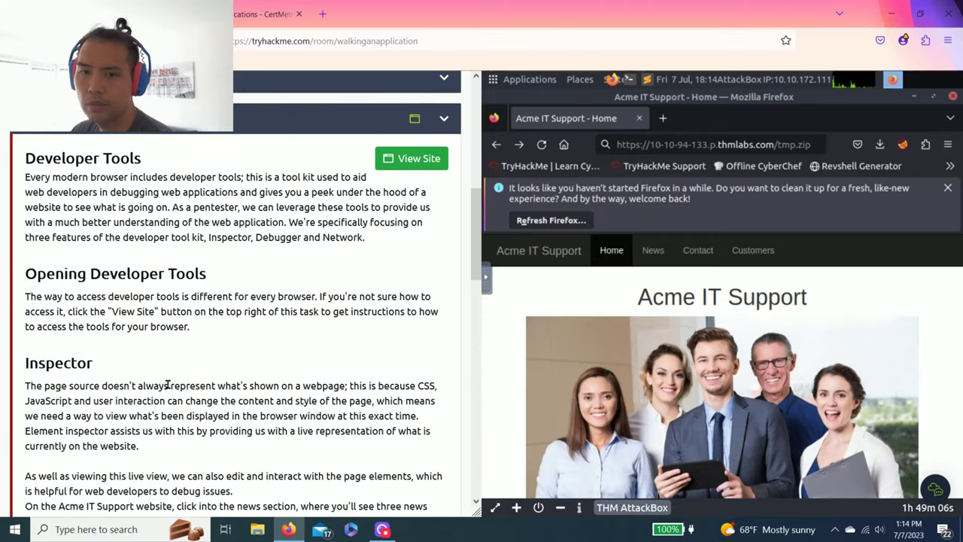
left_click(410, 159)
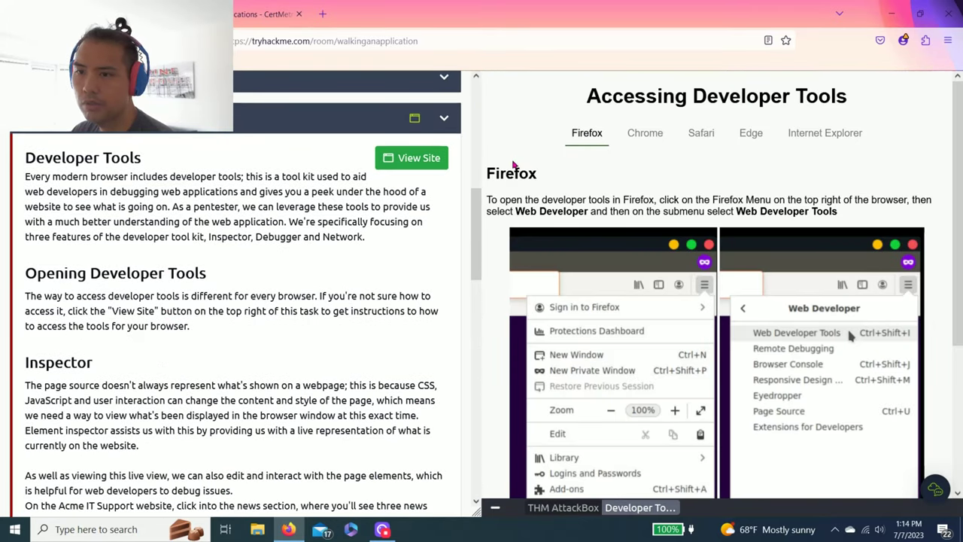
left_click(636, 136)
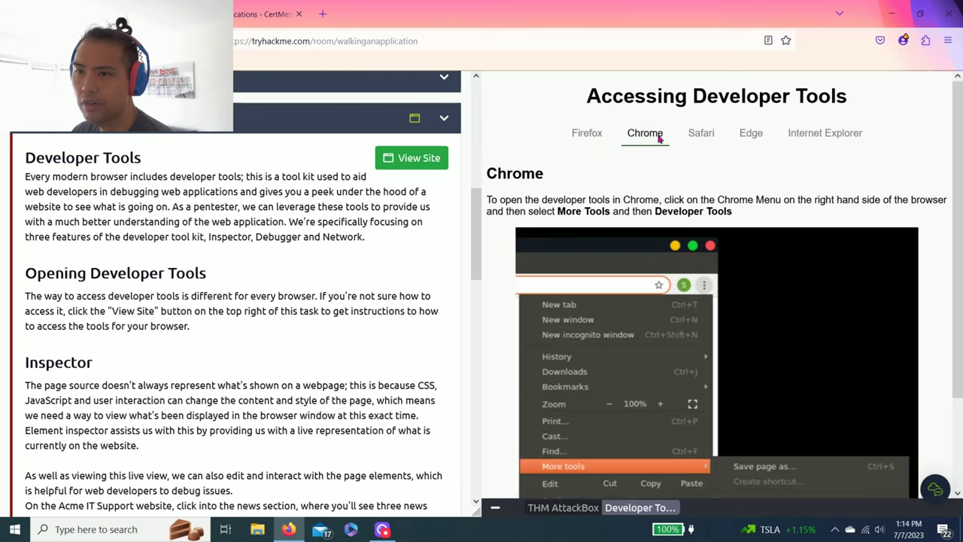
left_click(700, 134)
left_click(750, 133)
left_click(824, 134)
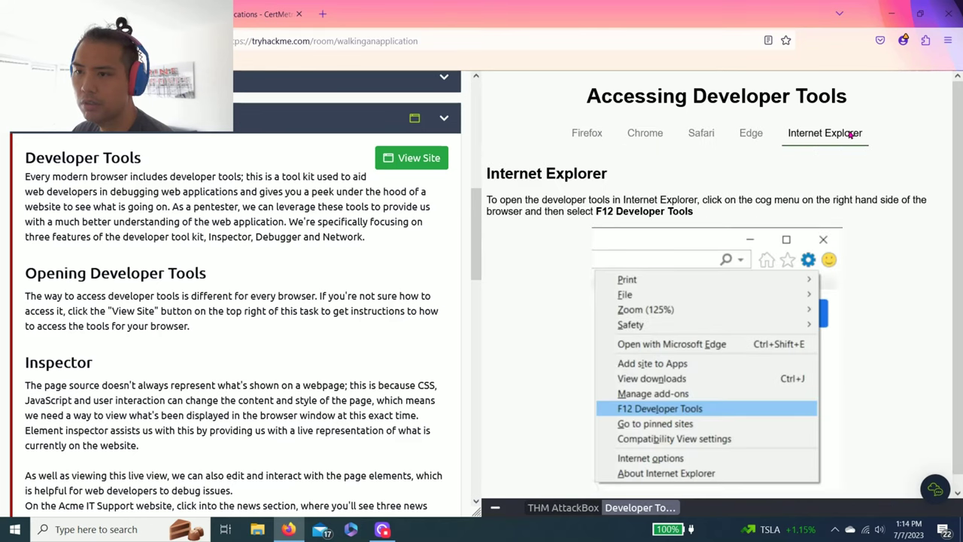
left_click(606, 133)
scroll(602, 198, "down", 3)
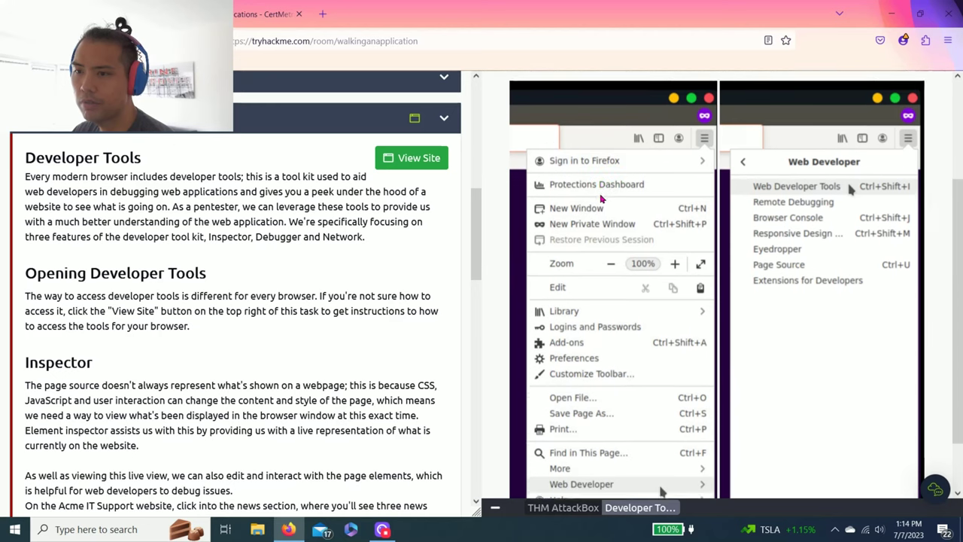
scroll(602, 198, "down", 1)
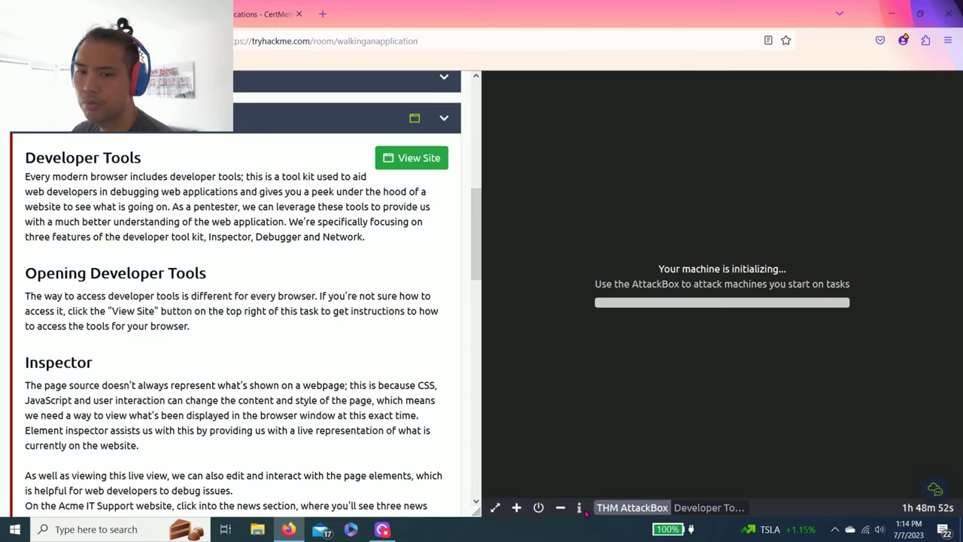
left_click(563, 507)
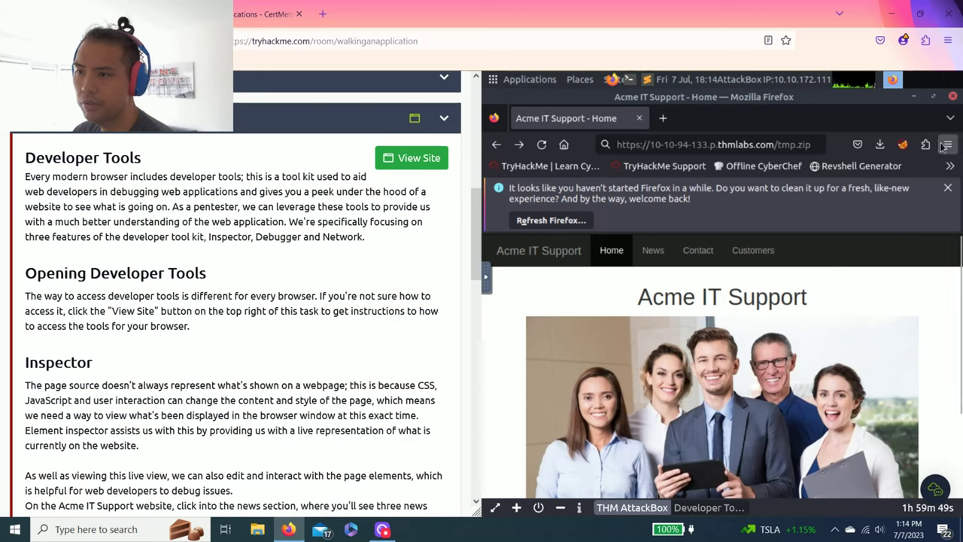
left_click(947, 144)
Step: Open Web Developer Tools from Firefox's More tools menu on the Acme page
scroll(813, 435, "down", 2)
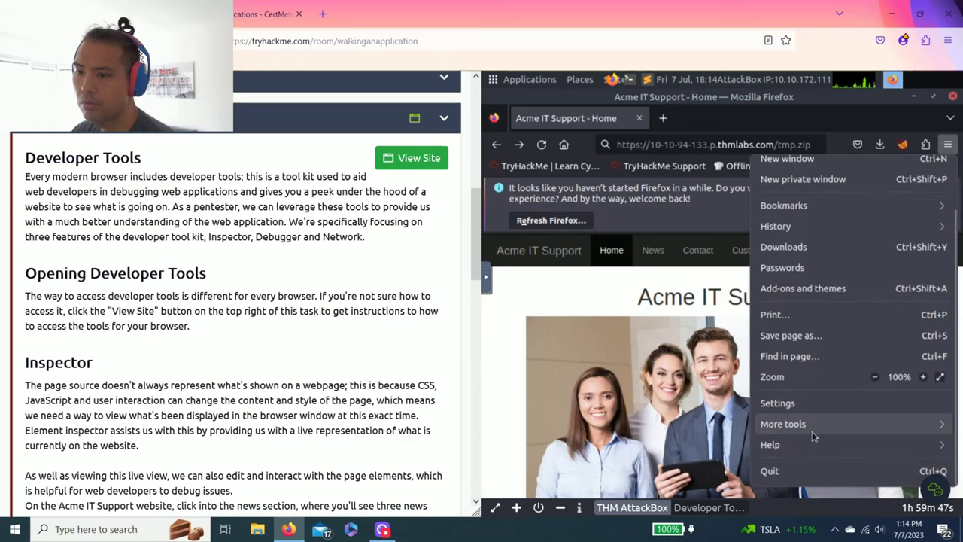
left_click(822, 426)
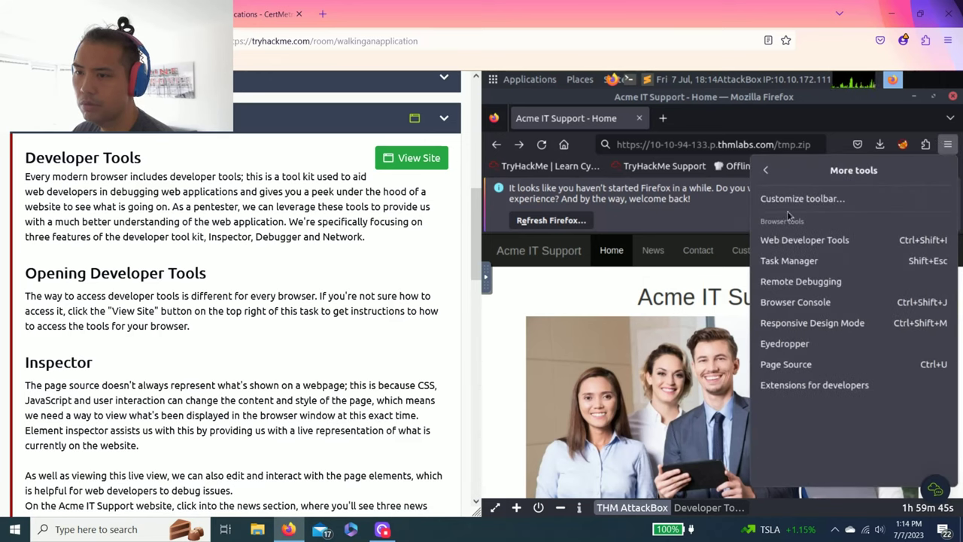
left_click(796, 240)
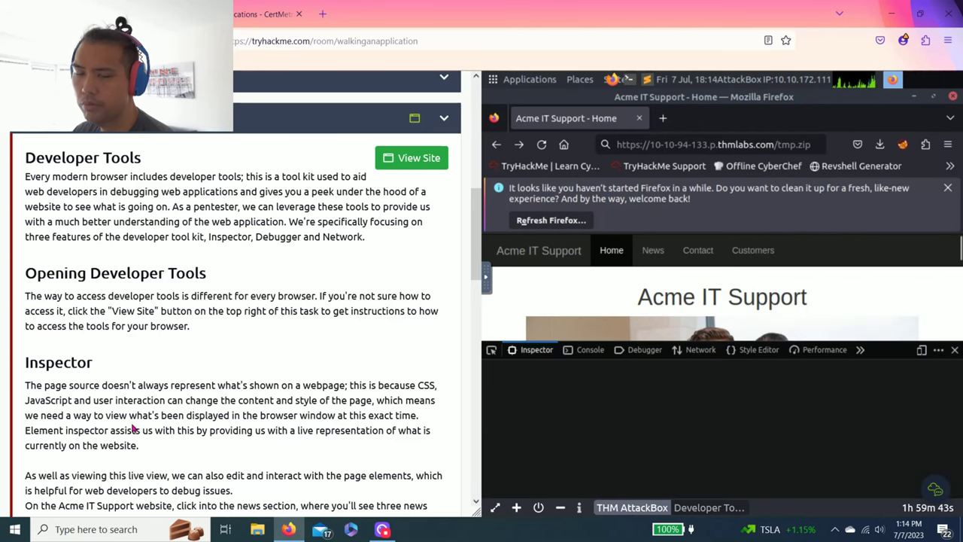
Step: Scroll the task text to the paywall flag question and show its hint
scroll(114, 415, "down", 3)
scroll(115, 415, "down", 3)
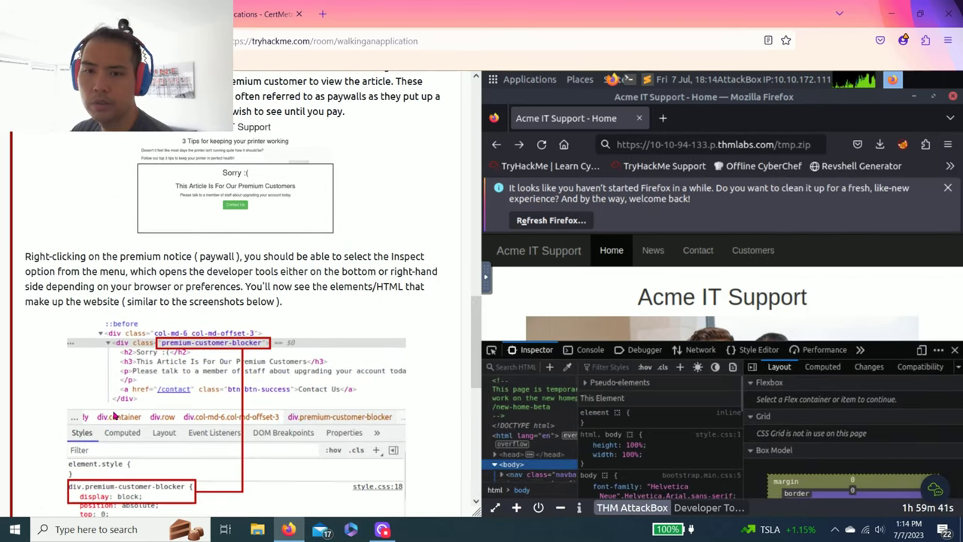
scroll(126, 407, "up", 8)
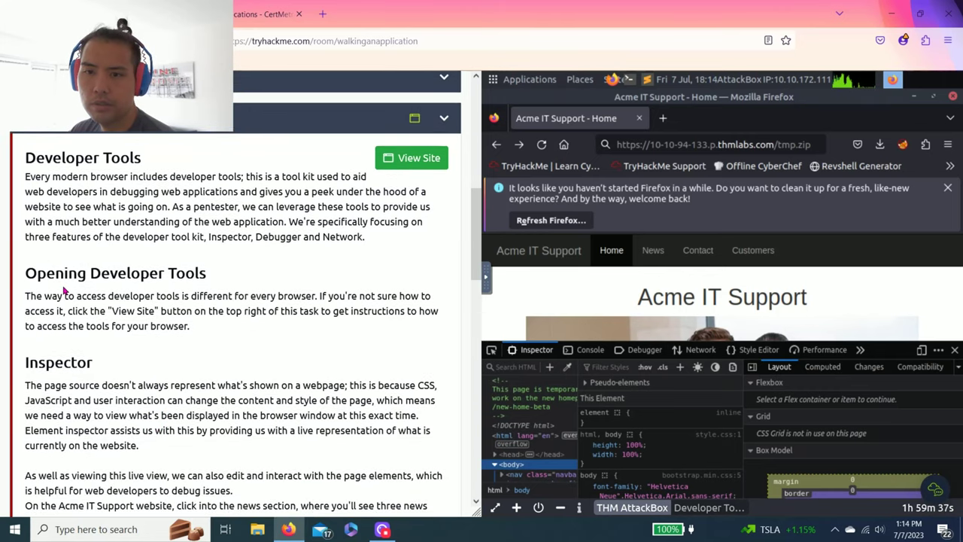
scroll(75, 347, "down", 5)
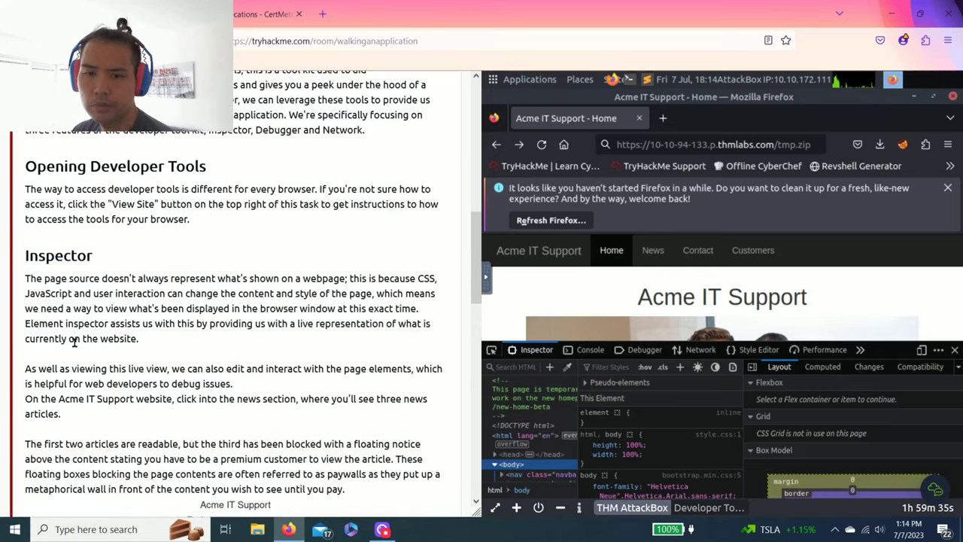
scroll(74, 342, "down", 5)
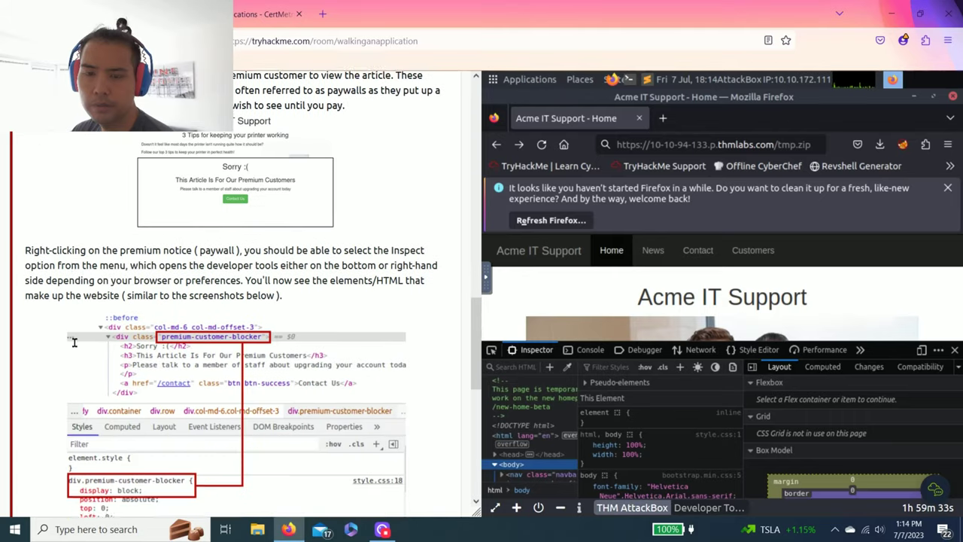
scroll(76, 346, "down", 2)
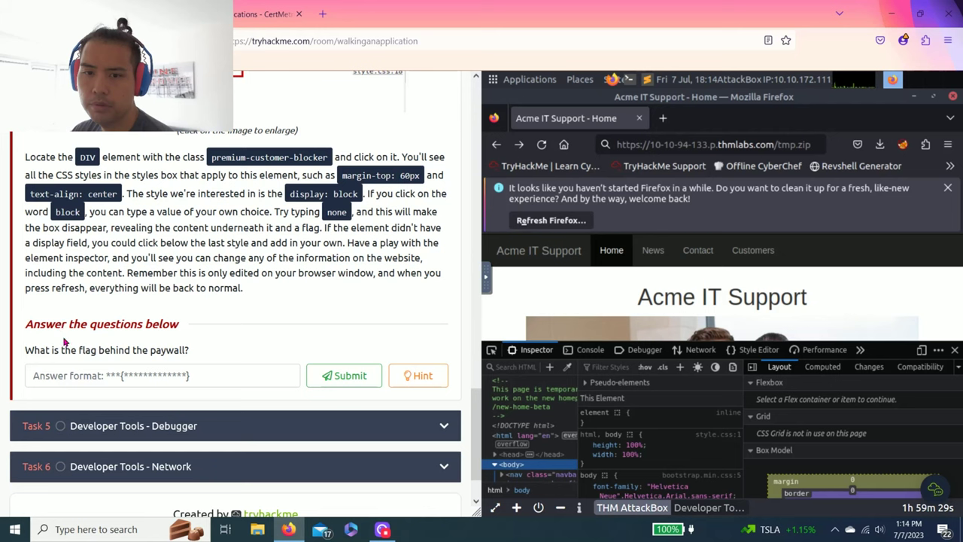
left_click(446, 375)
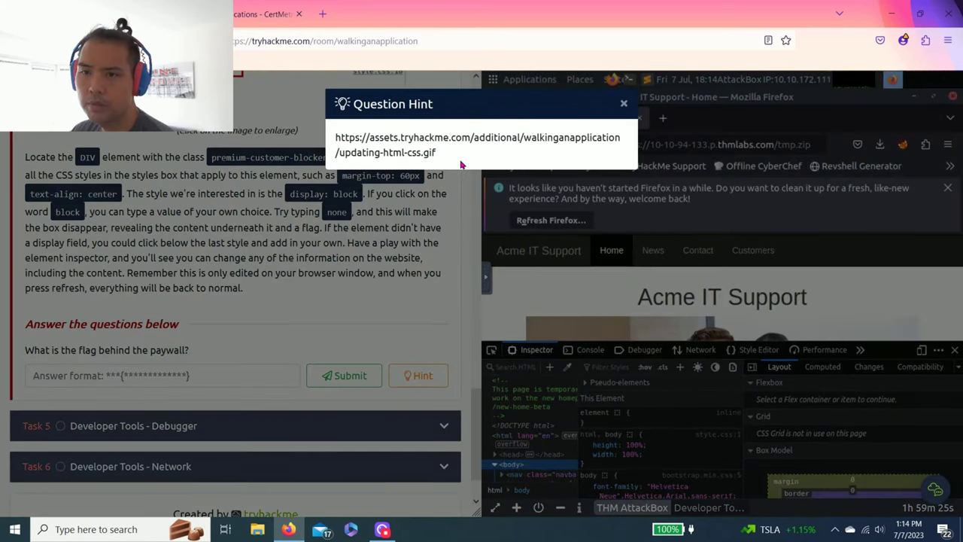
Step: Copy the hint's updating-html-css.gif address into the AttackBox clipboard
left_click_drag(382, 148, 337, 138)
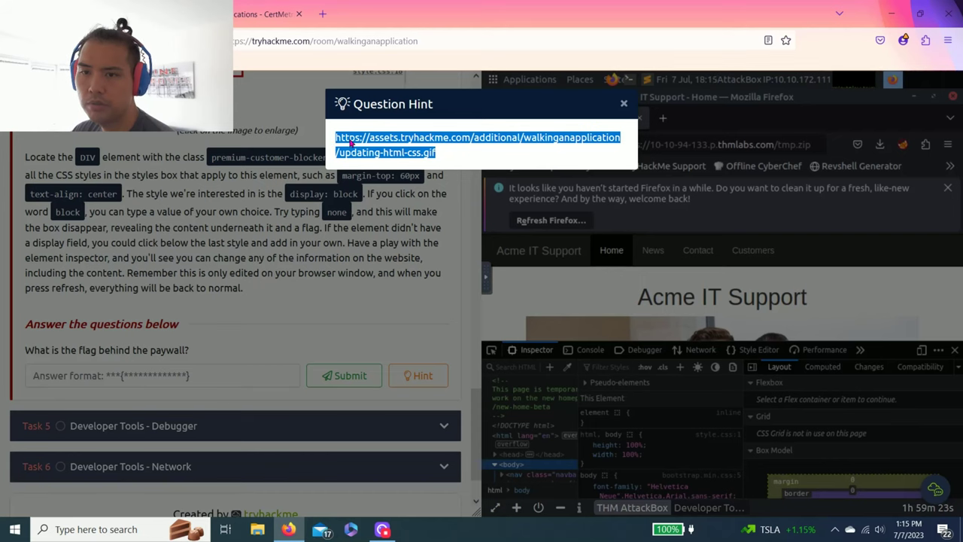
right_click(351, 143)
left_click(379, 271)
left_click(469, 277)
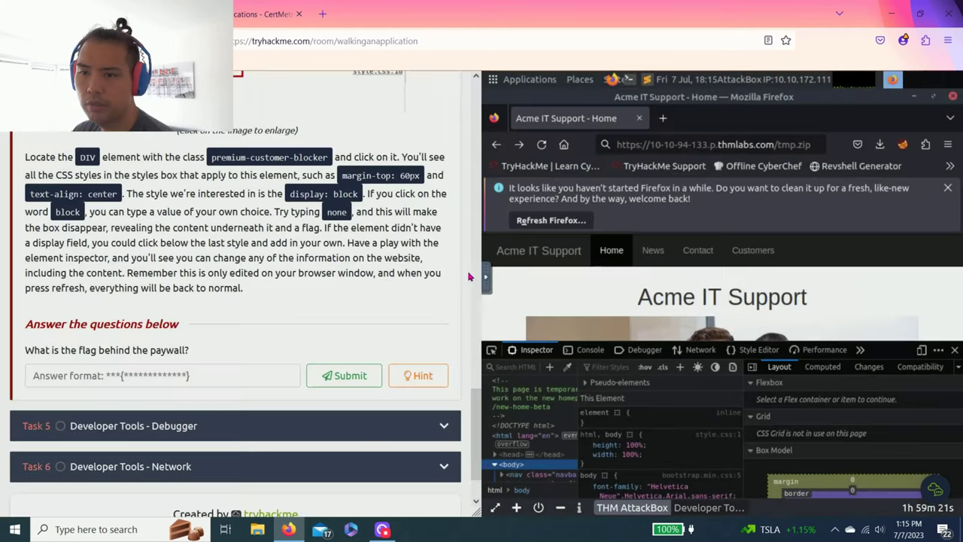
left_click(485, 277)
left_click(495, 283)
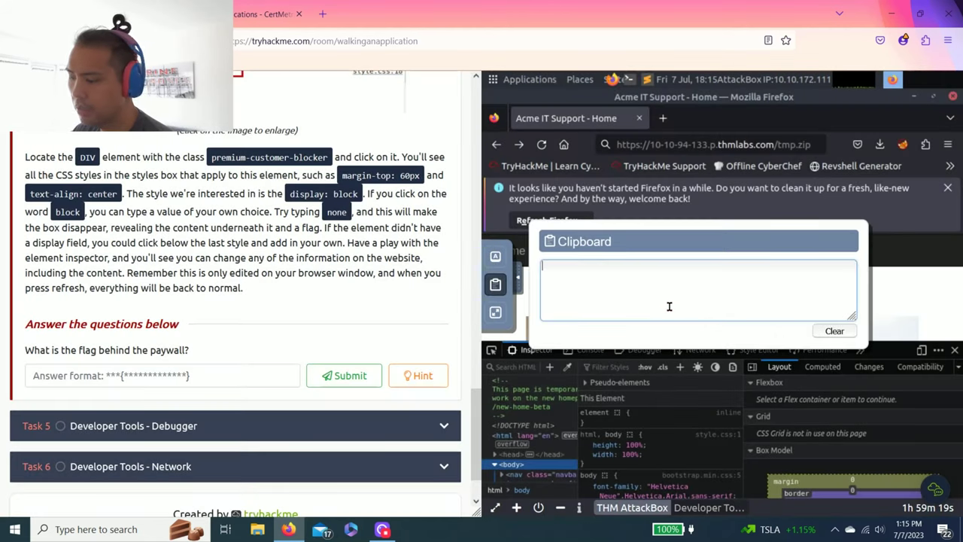
key("ctrl+v")
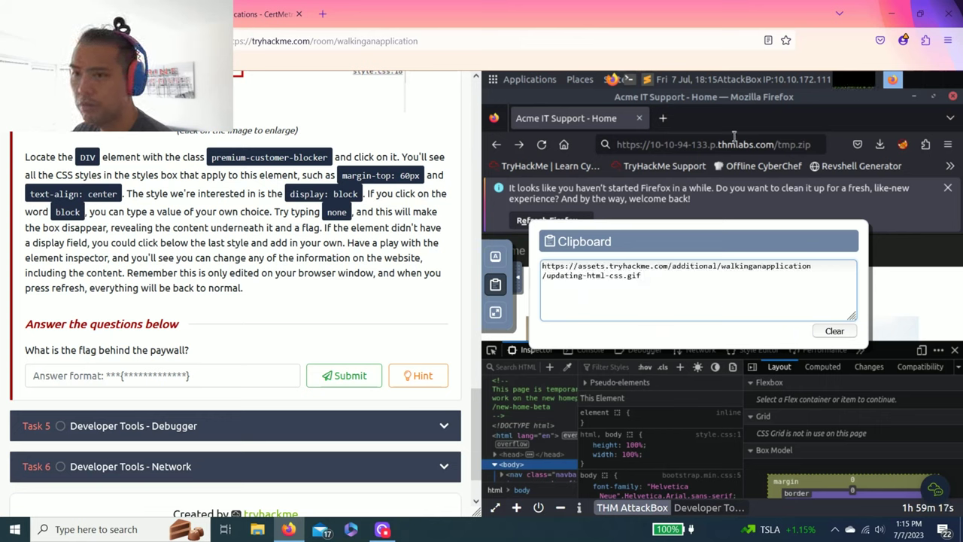
Step: Load updating-html-css.gif in a new AttackBox Firefox tab
left_click(663, 118)
key("ctrl+v")
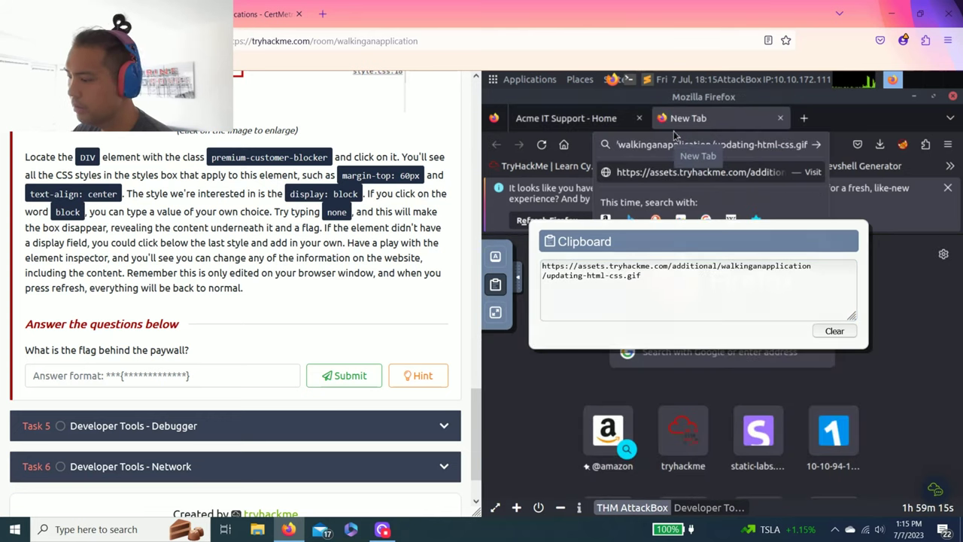
key("Return")
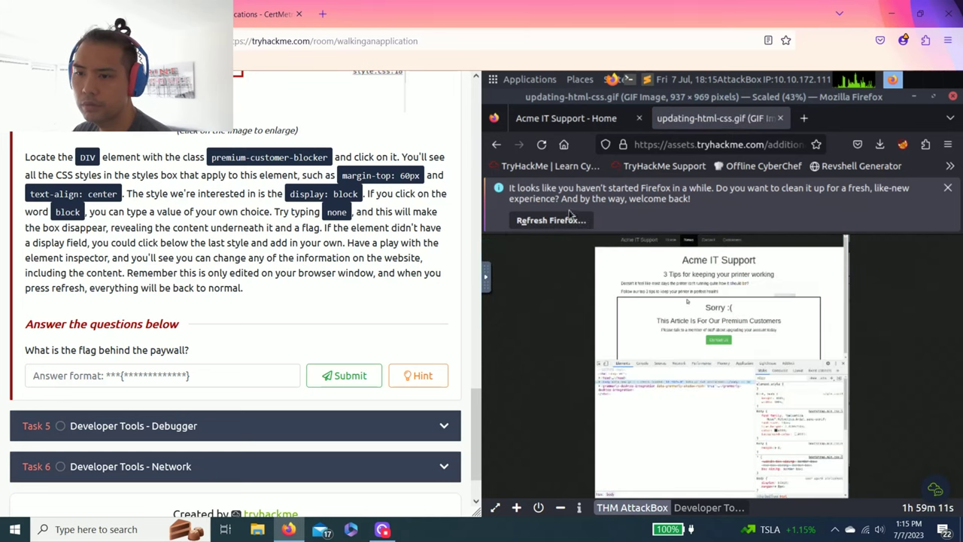
left_click(566, 118)
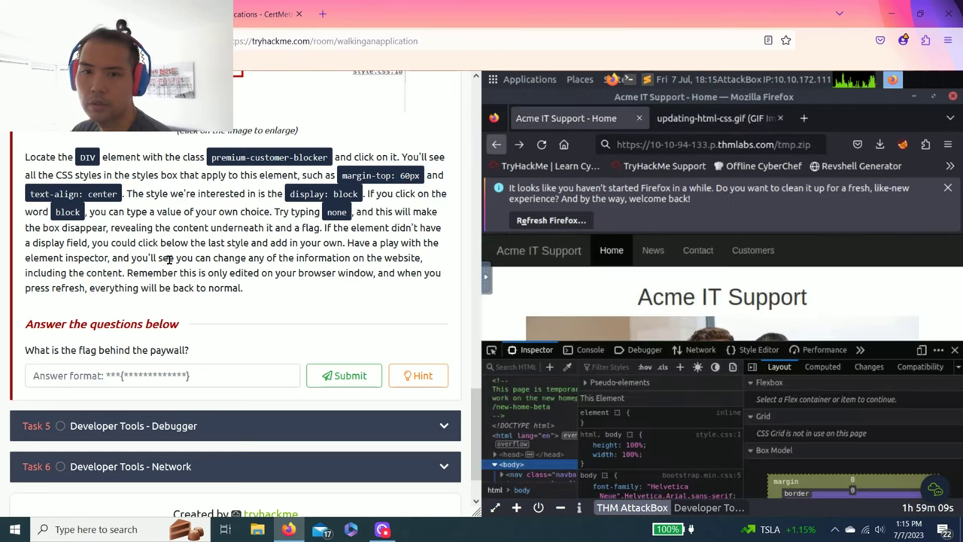
Step: Scroll the task text and enlarge the paywall screenshot for a closer look
scroll(168, 259, "up", 10)
scroll(177, 267, "up", 4)
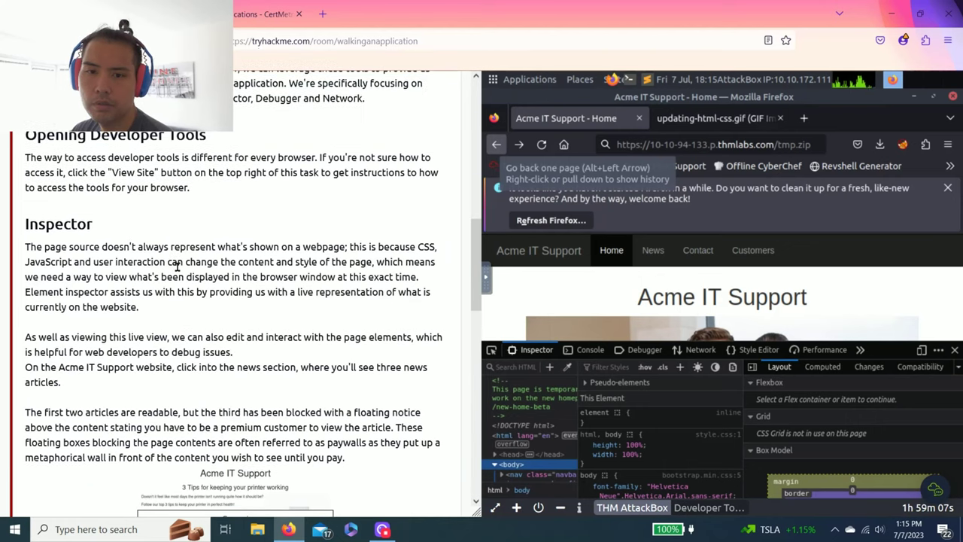
scroll(179, 272, "up", 2)
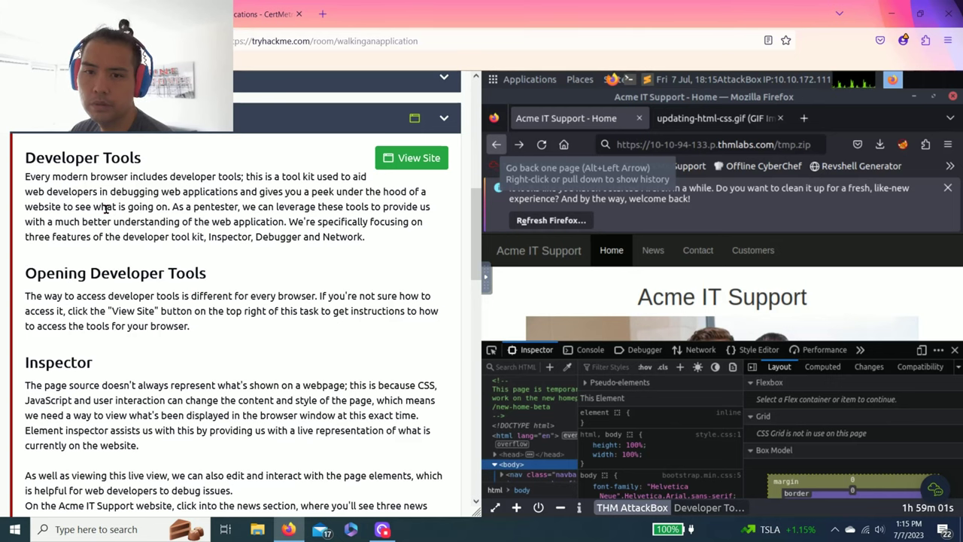
scroll(107, 218, "down", 2)
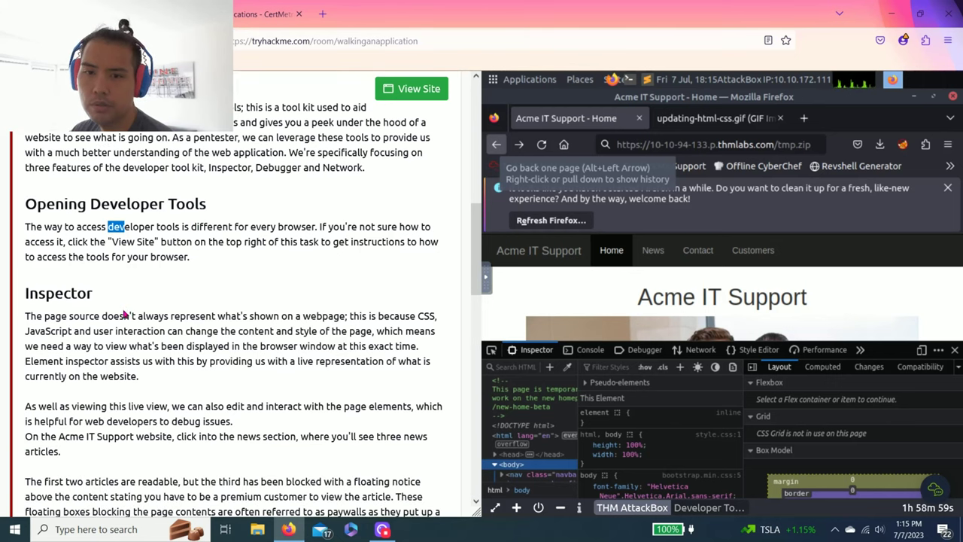
scroll(124, 316, "down", 4)
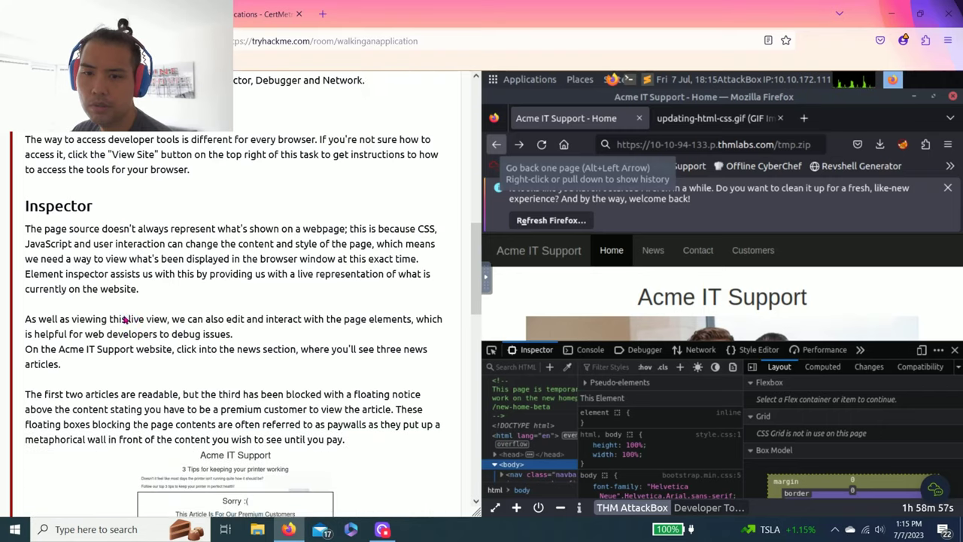
scroll(125, 320, "down", 4)
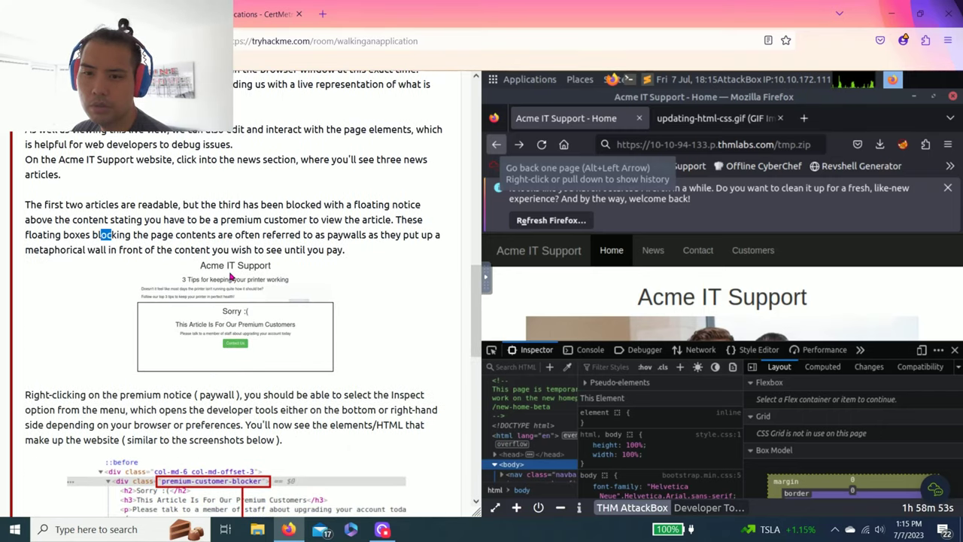
left_click(200, 265)
left_click(201, 265)
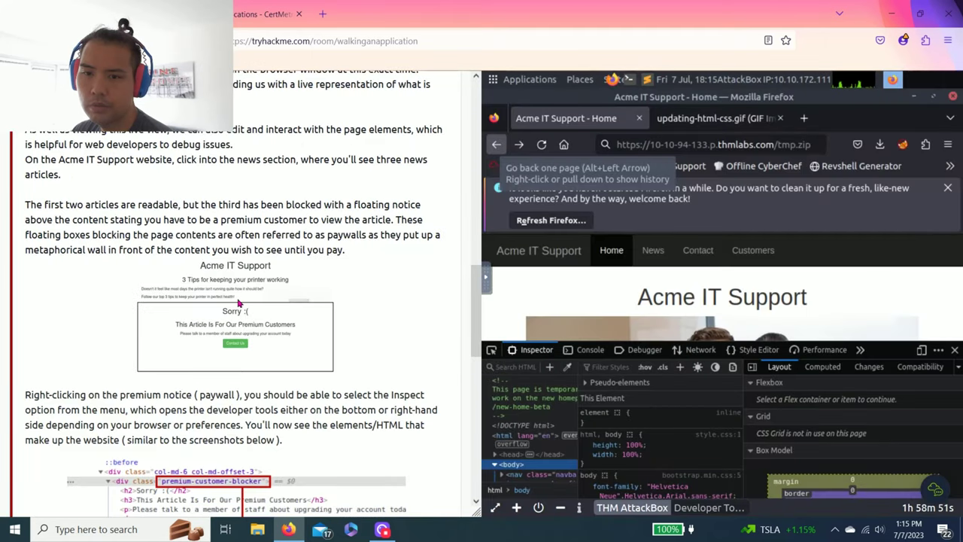
left_click(238, 302)
left_click(123, 331)
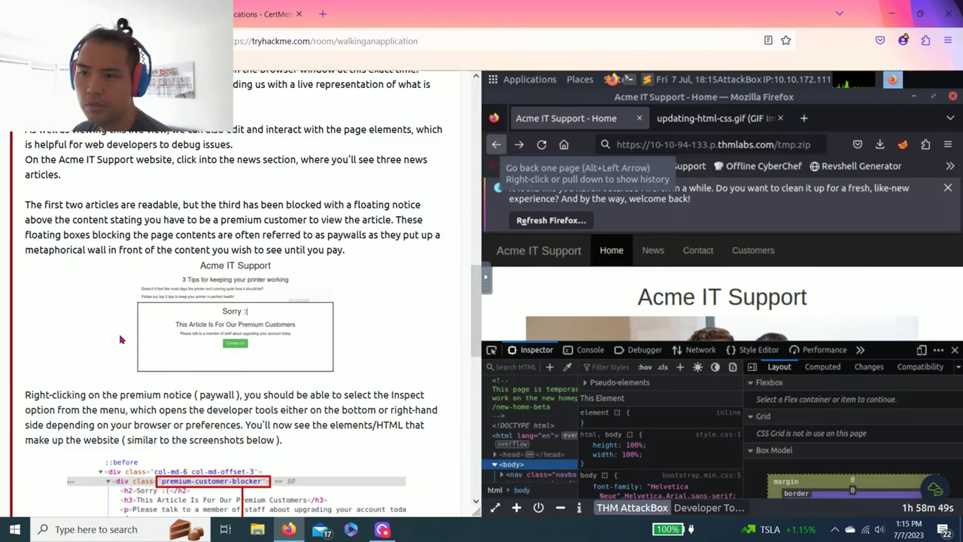
Step: Open the '3 Tips for keeping your printer working' news article and show the AttackBox full screen
left_click(692, 255)
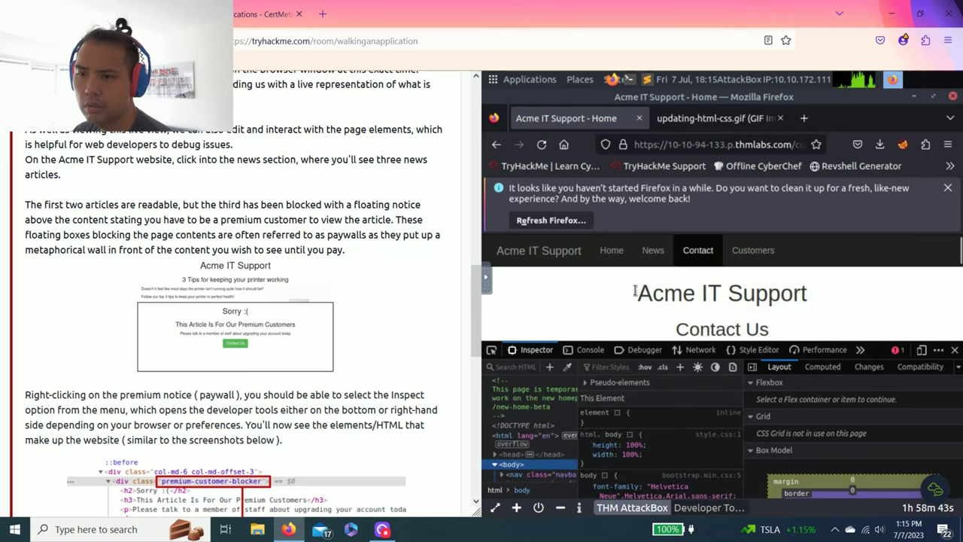
left_click(653, 250)
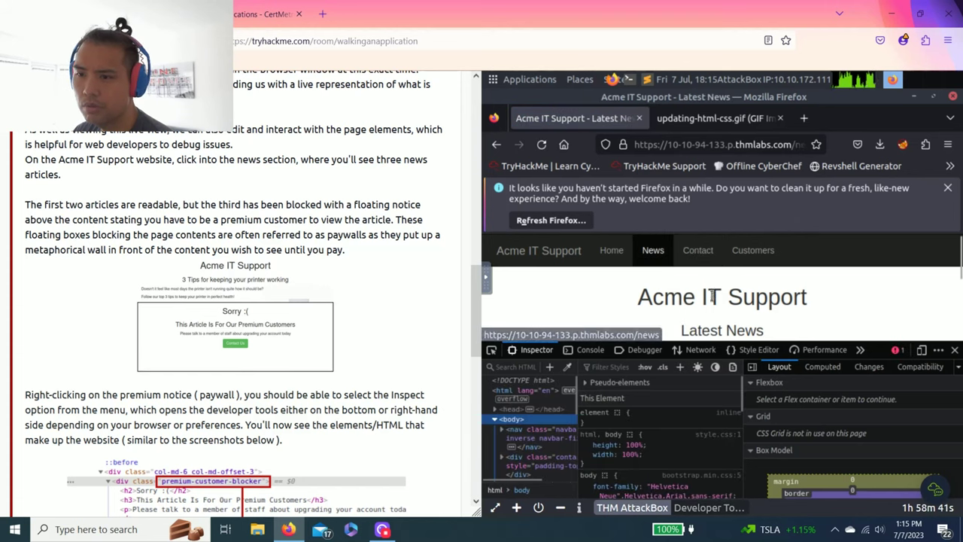
scroll(711, 301, "down", 3)
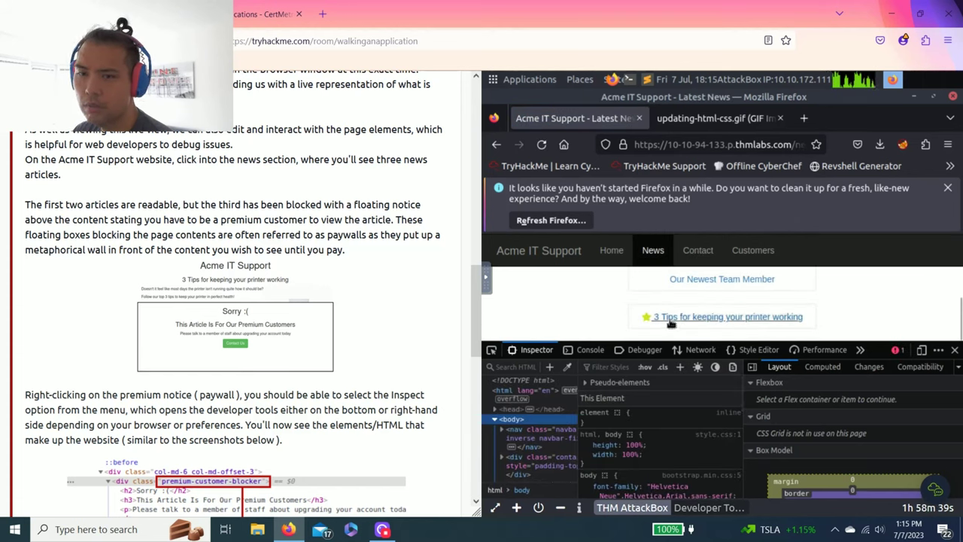
left_click(675, 319)
scroll(653, 320, "down", 2)
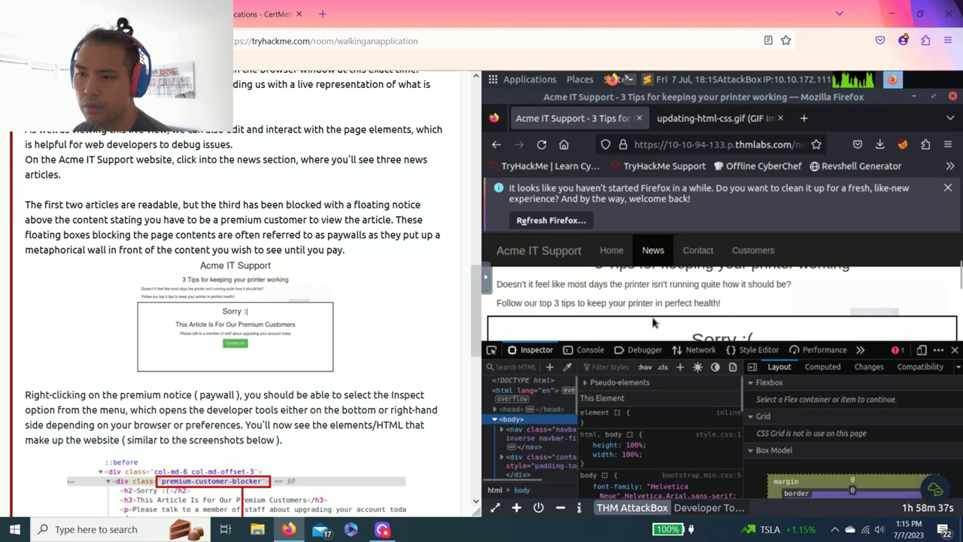
scroll(622, 322, "down", 2)
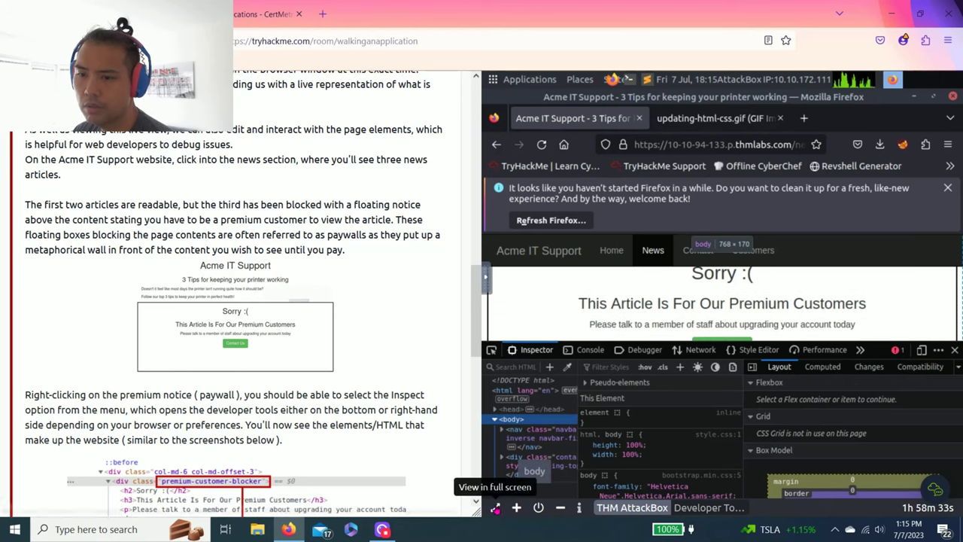
left_click(494, 508)
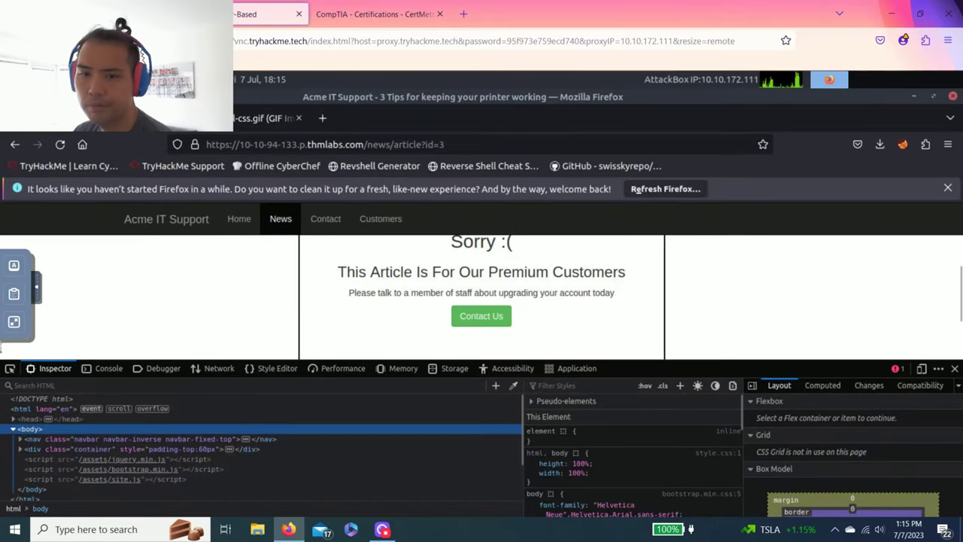
left_click(262, 126)
Step: Inspect the Acme printer tips article, expanding the nav and padded container nodes
left_click(473, 345)
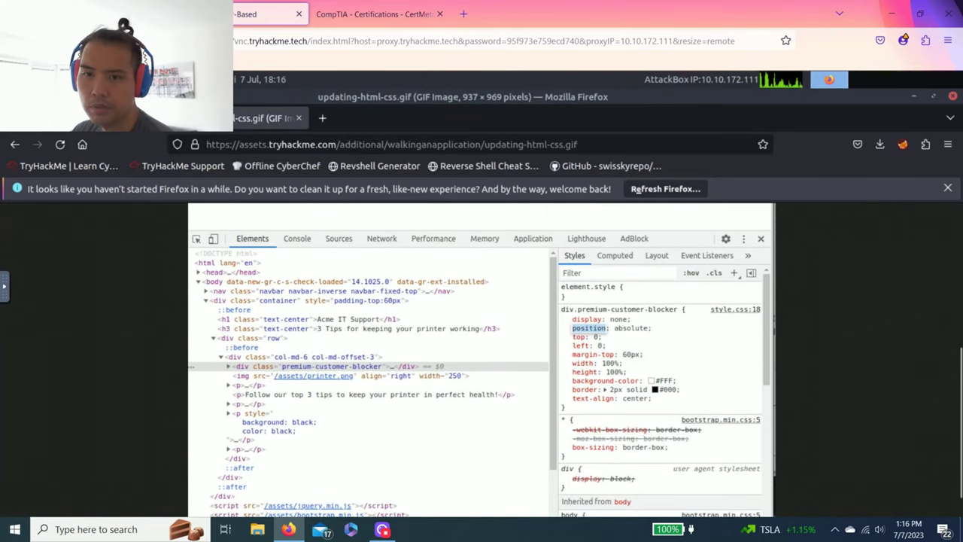
right_click(422, 254)
left_click(477, 419)
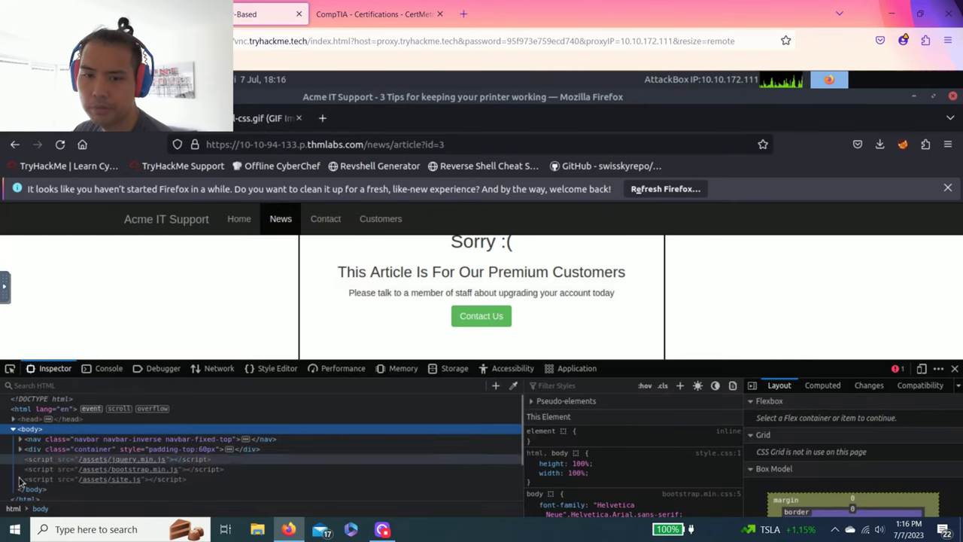
left_click(20, 440)
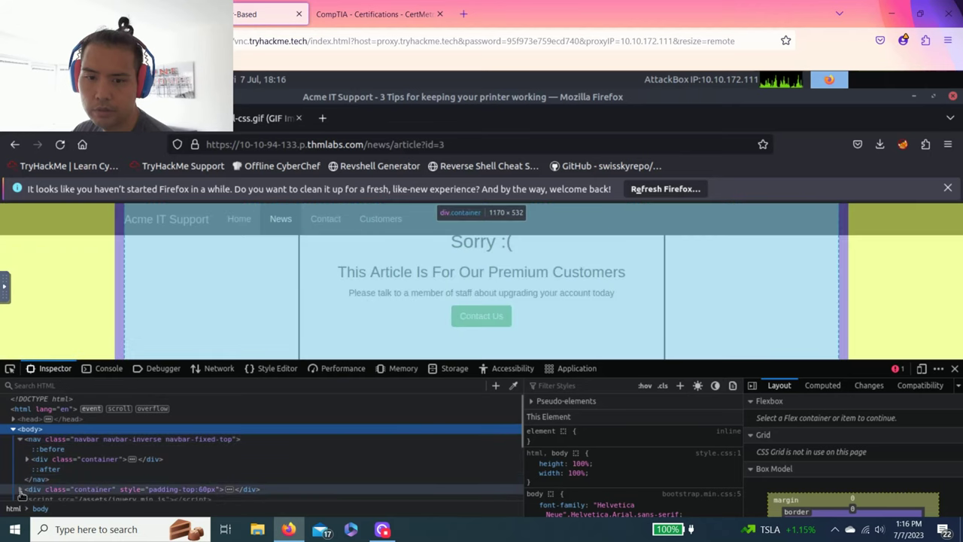
left_click(21, 490)
scroll(45, 467, "down", 2)
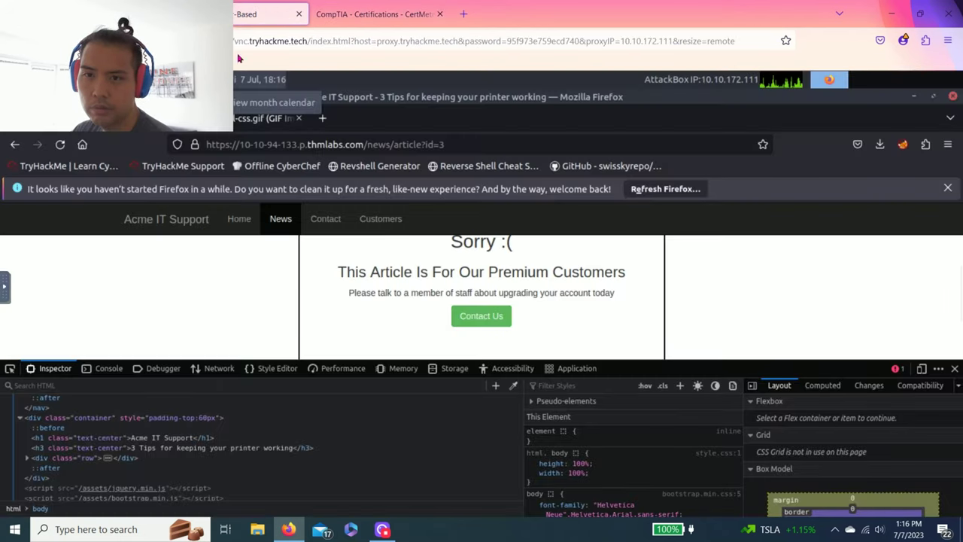
left_click(255, 116)
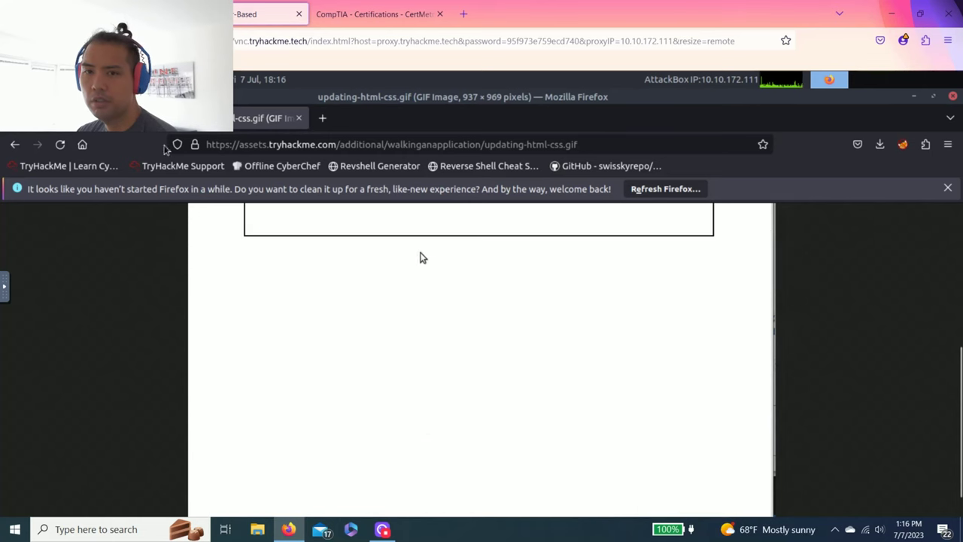
left_click(125, 121)
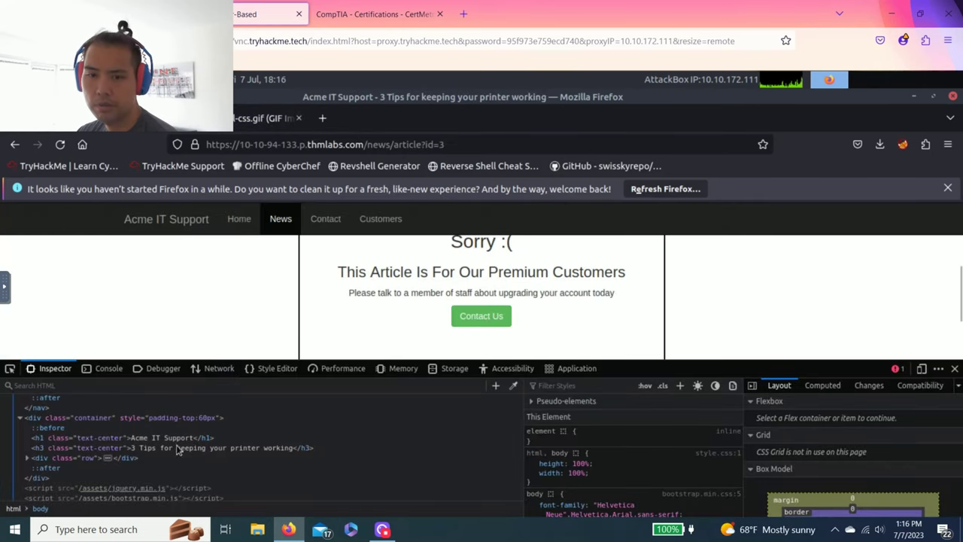
left_click(134, 450)
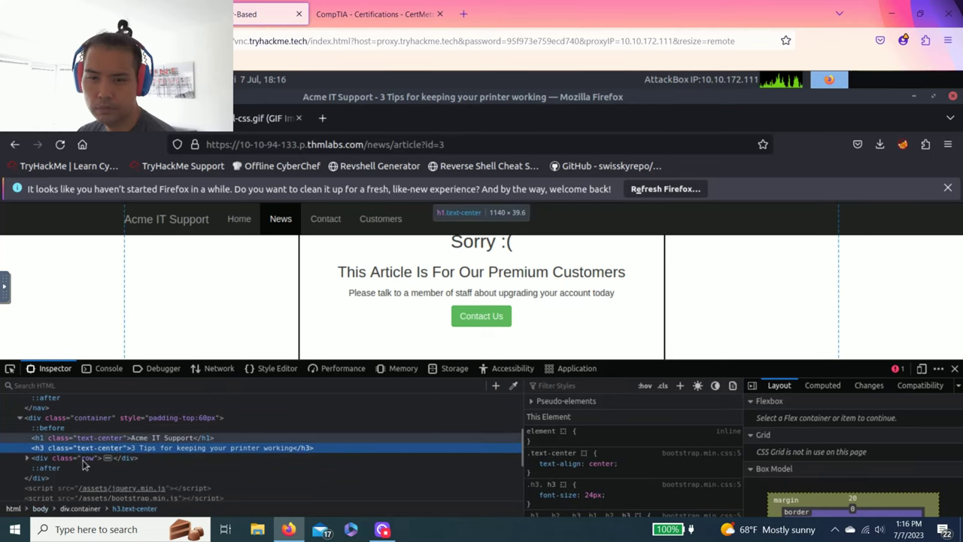
Step: Expand div.row and the navbar's container, navbar-header, toggle button, div#navbar and ul.nav nodes
left_click(25, 459)
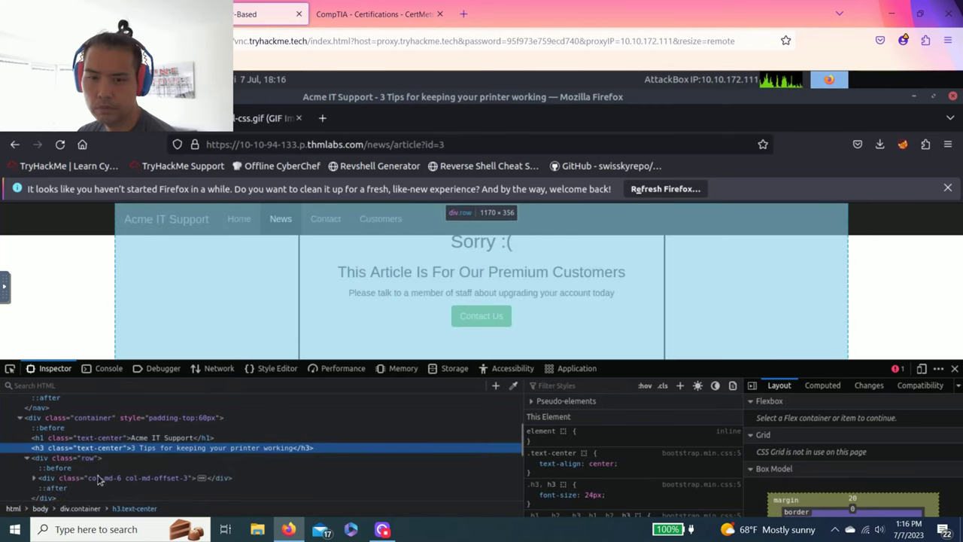
scroll(102, 478, "down", 3)
scroll(105, 474, "up", 5)
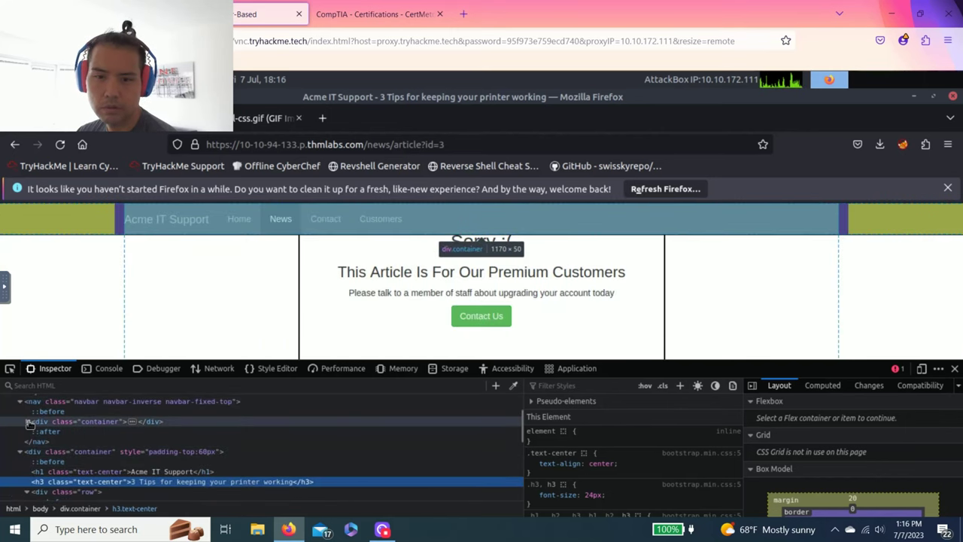
left_click(28, 423)
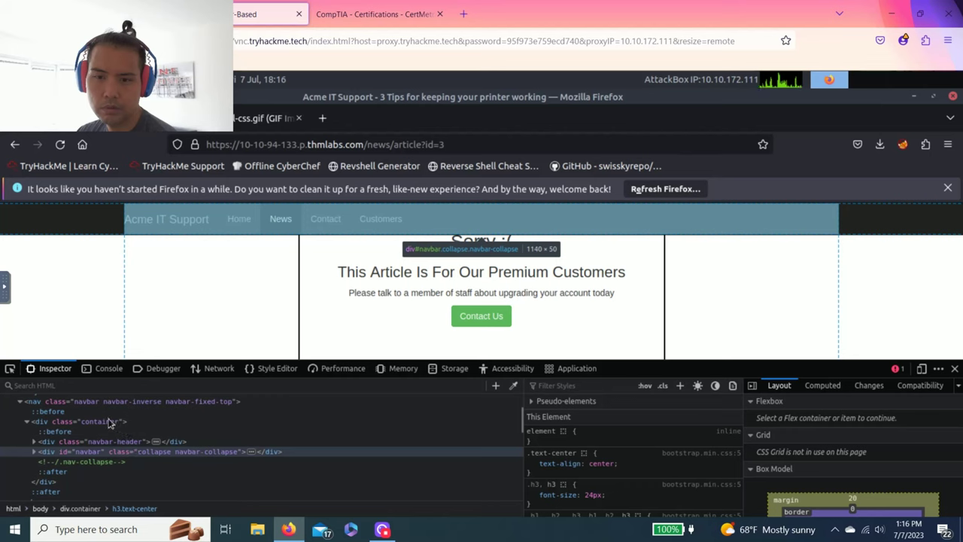
left_click(33, 443)
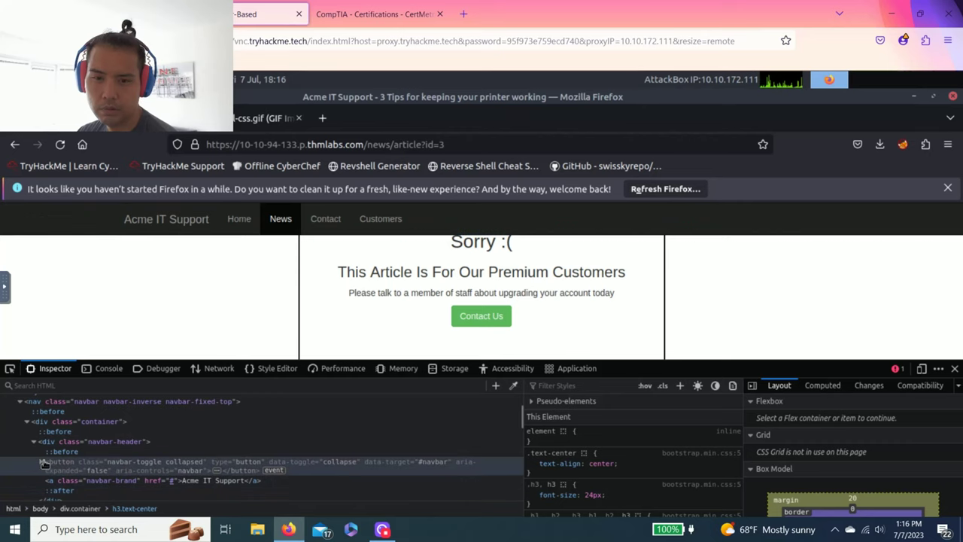
left_click(41, 463)
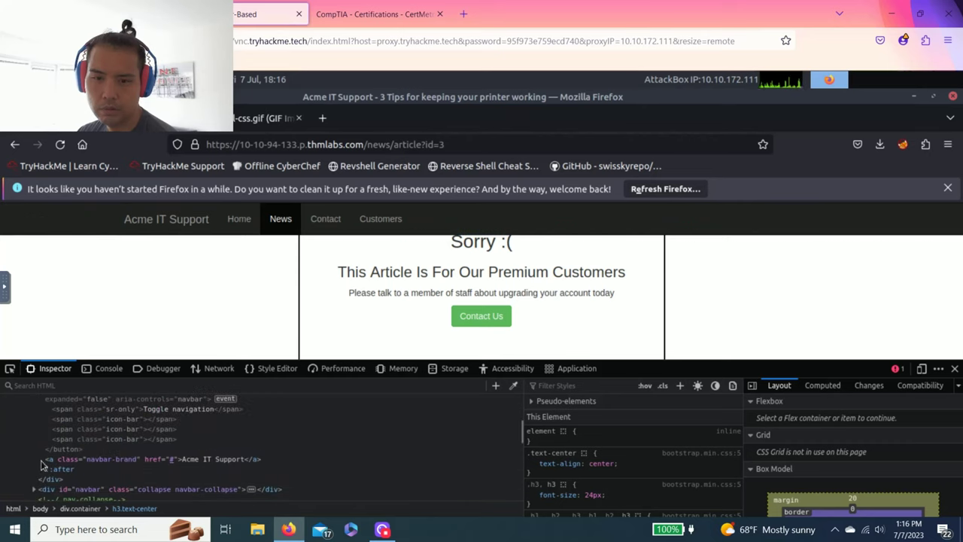
scroll(43, 464, "down", 2)
left_click(33, 421)
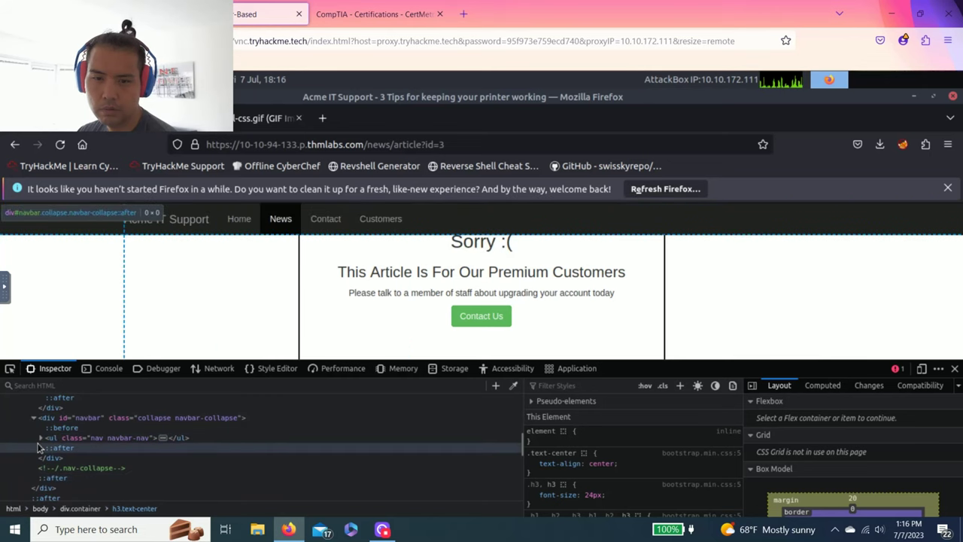
left_click(41, 437)
scroll(41, 442, "up", 1)
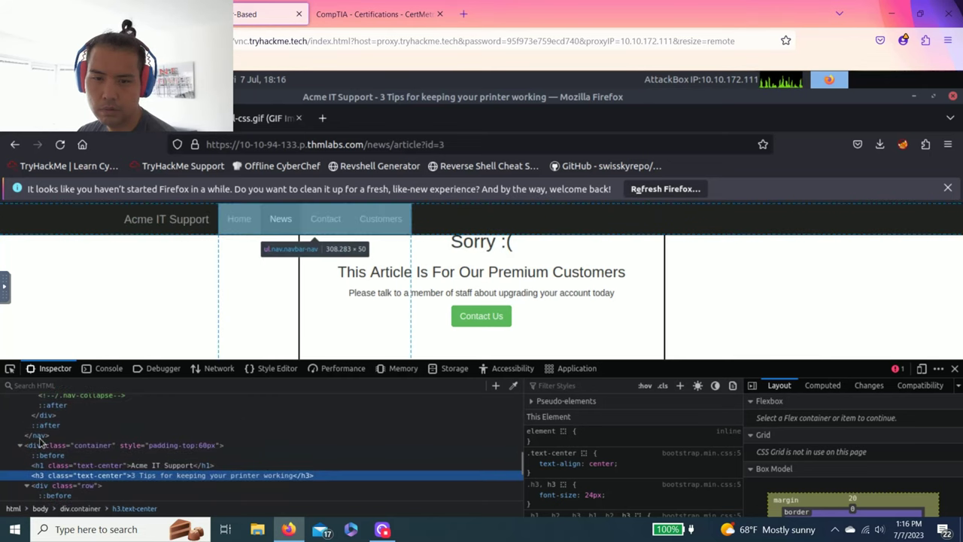
scroll(40, 442, "down", 1)
scroll(40, 442, "up", 1)
scroll(41, 441, "up", 3)
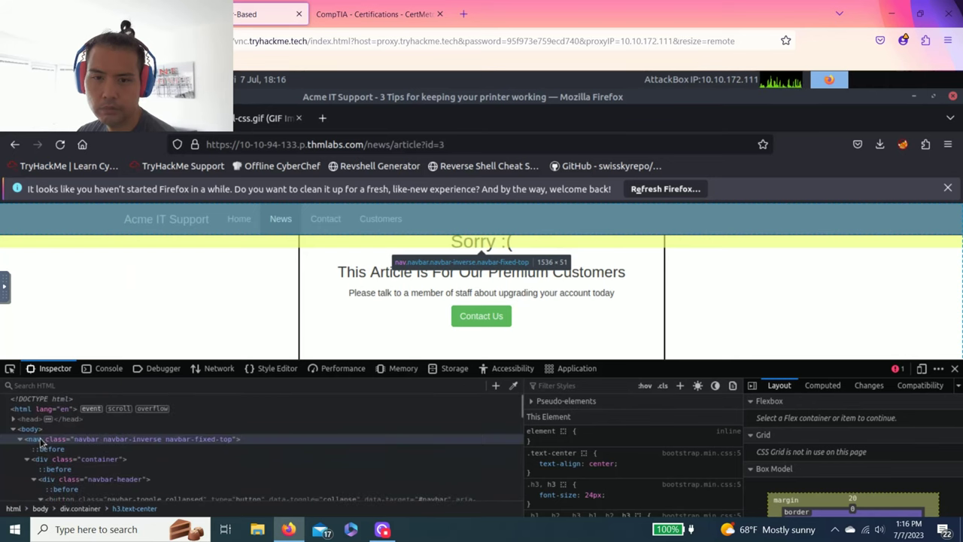
Step: Expand the document head and its title element to read the page title
left_click(19, 438)
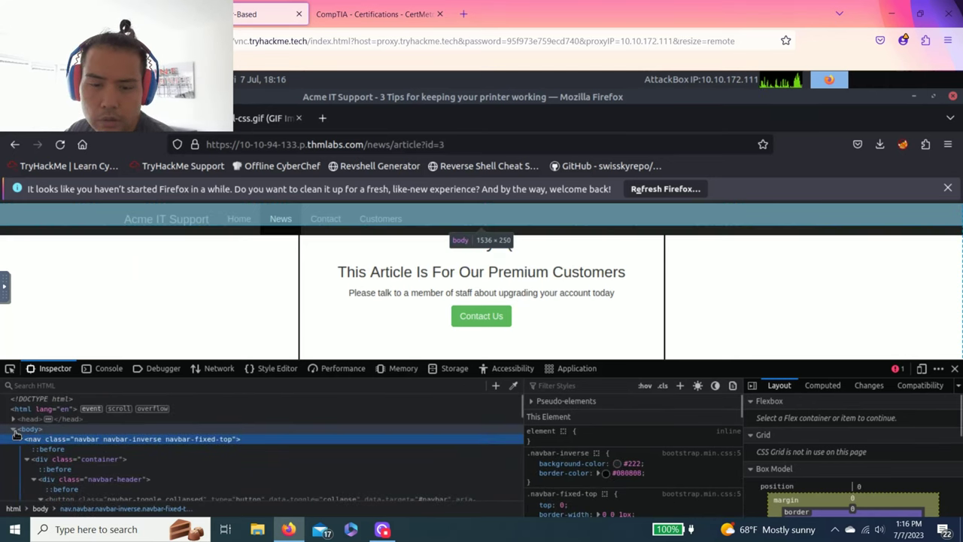
left_click(13, 418)
scroll(43, 455, "down", 5)
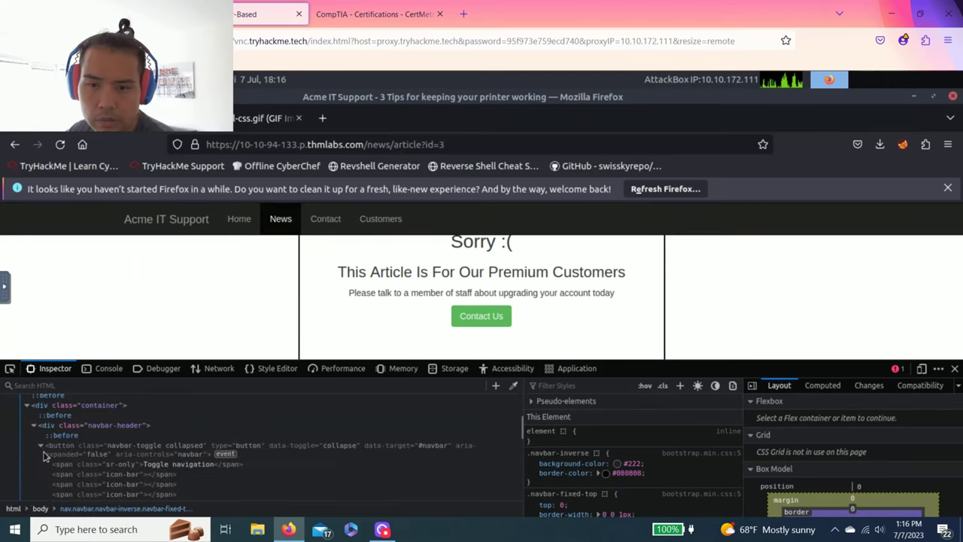
scroll(44, 455, "up", 5)
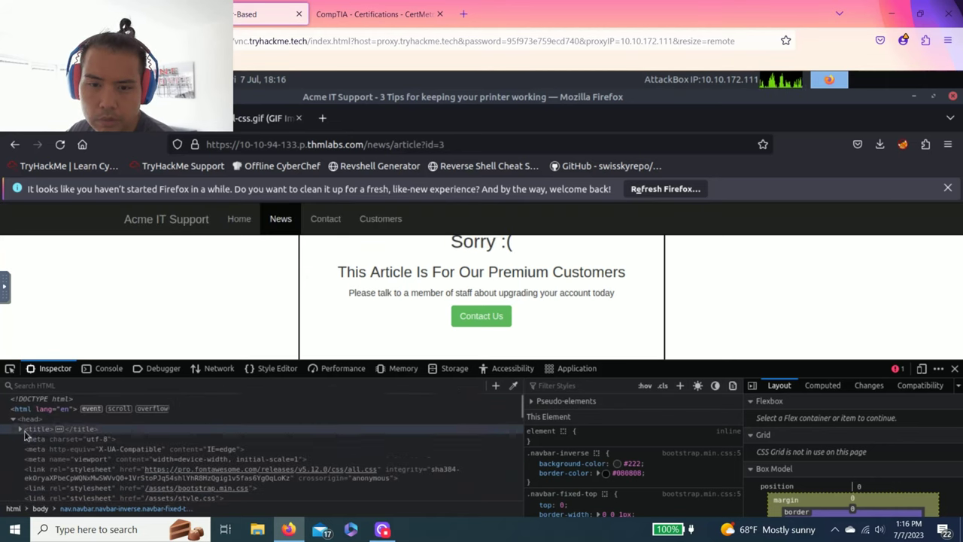
left_click(20, 429)
scroll(143, 427, "down", 2)
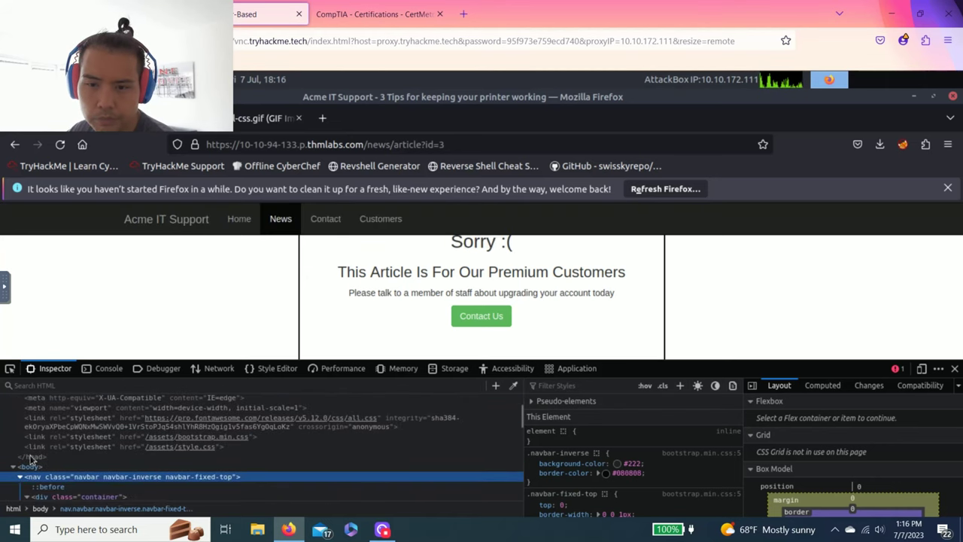
scroll(45, 421, "down", 3)
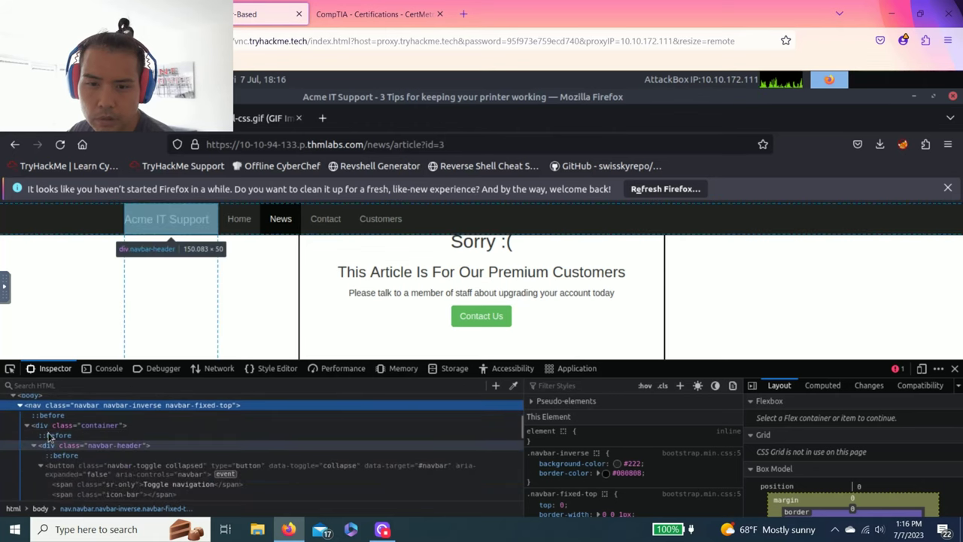
Step: Expand the row's col-md-6 article column and select the div.premium-customer-blocker element
left_click(83, 425)
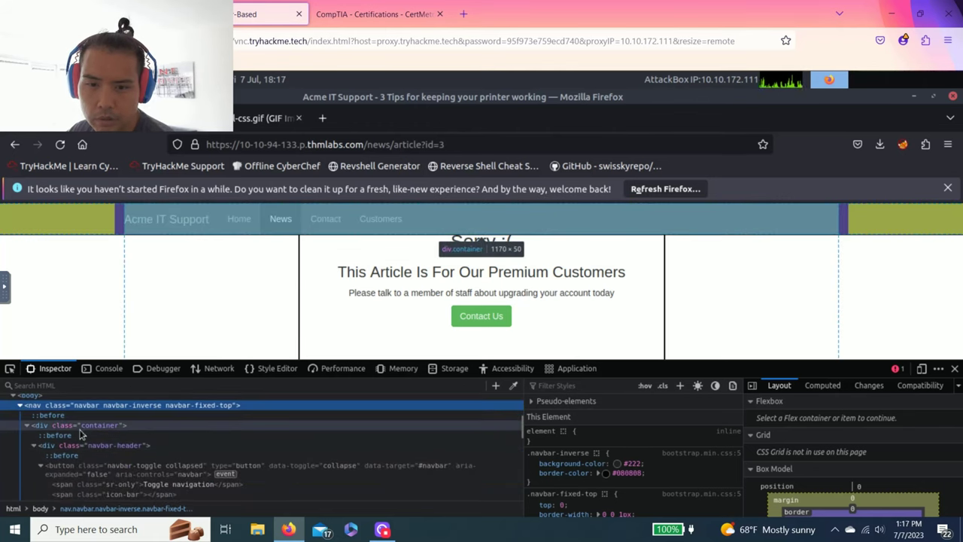
left_click(113, 447)
scroll(112, 452, "down", 3)
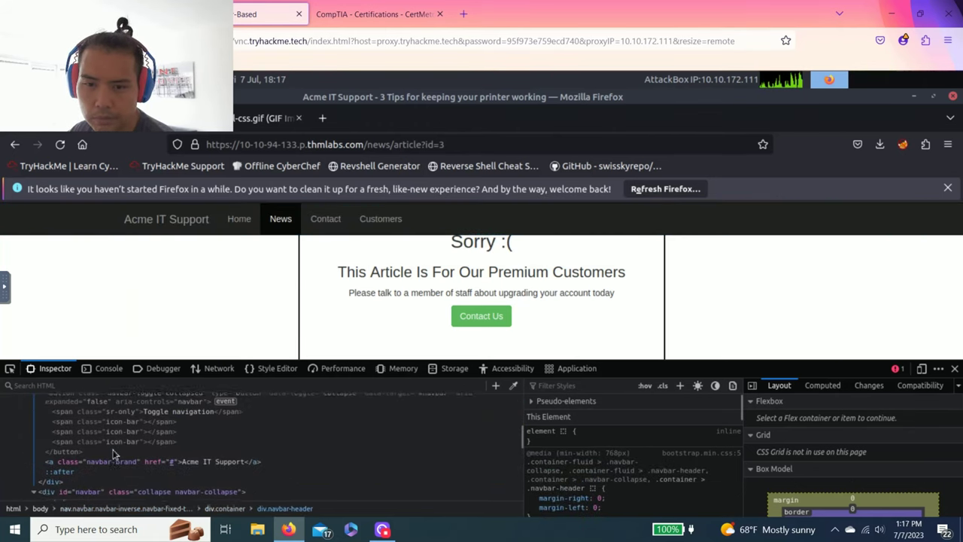
scroll(37, 455, "up", 3)
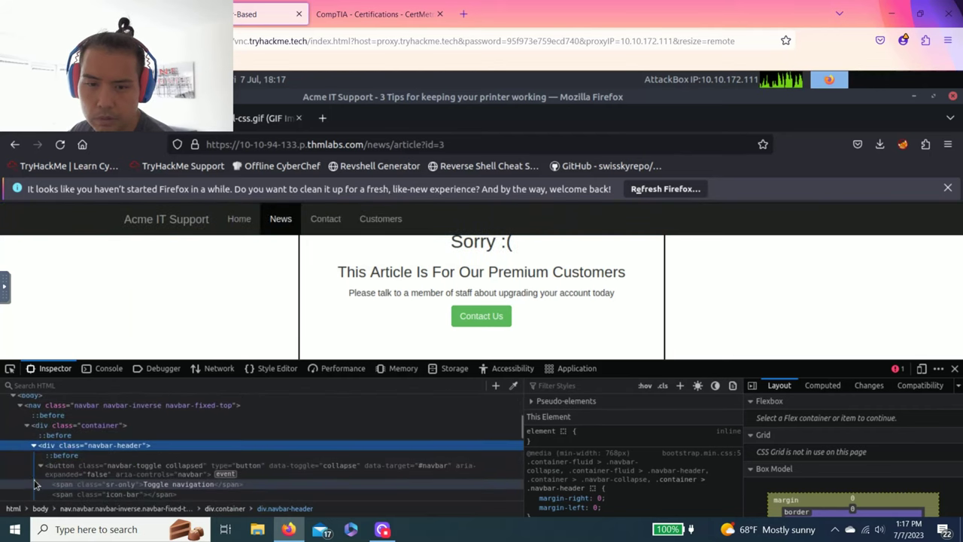
scroll(41, 457, "down", 5)
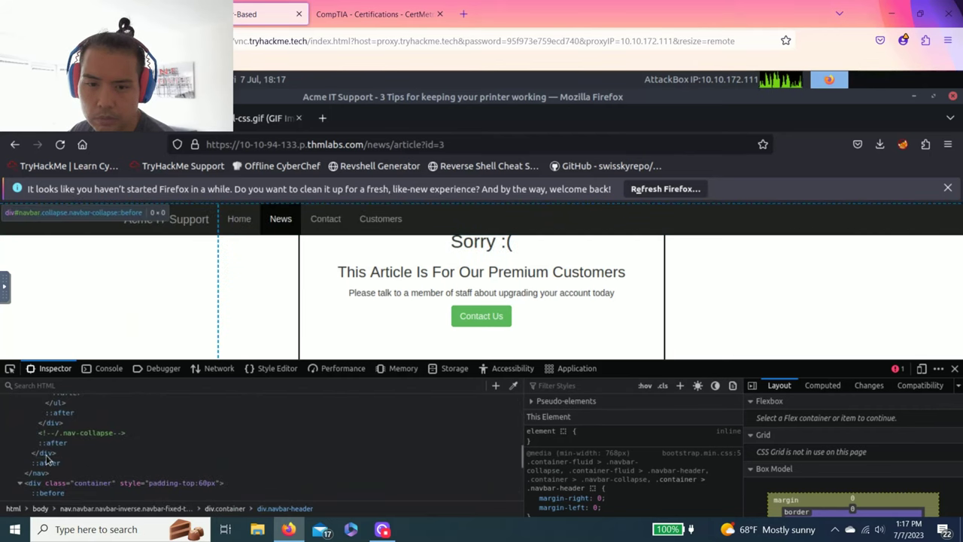
scroll(46, 461, "down", 2)
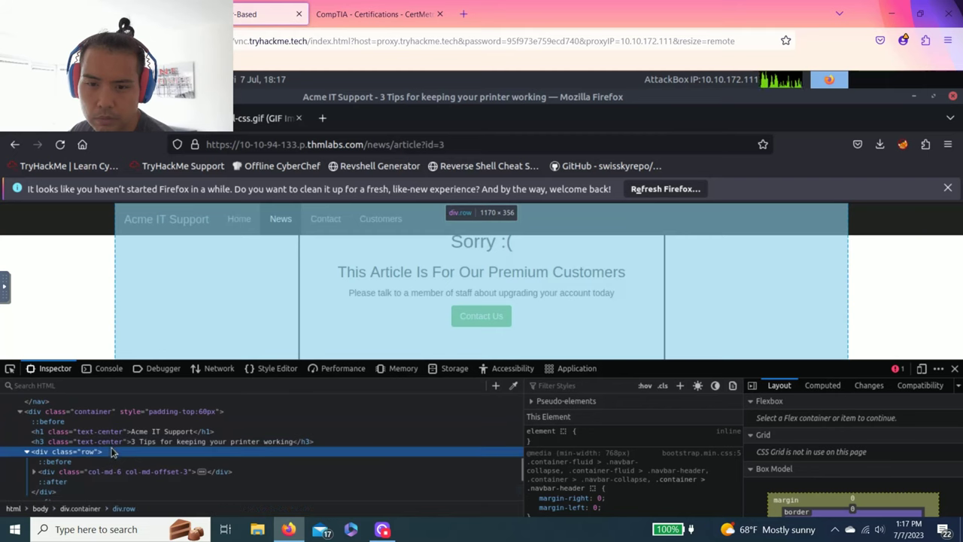
left_click(68, 452)
left_click(117, 431)
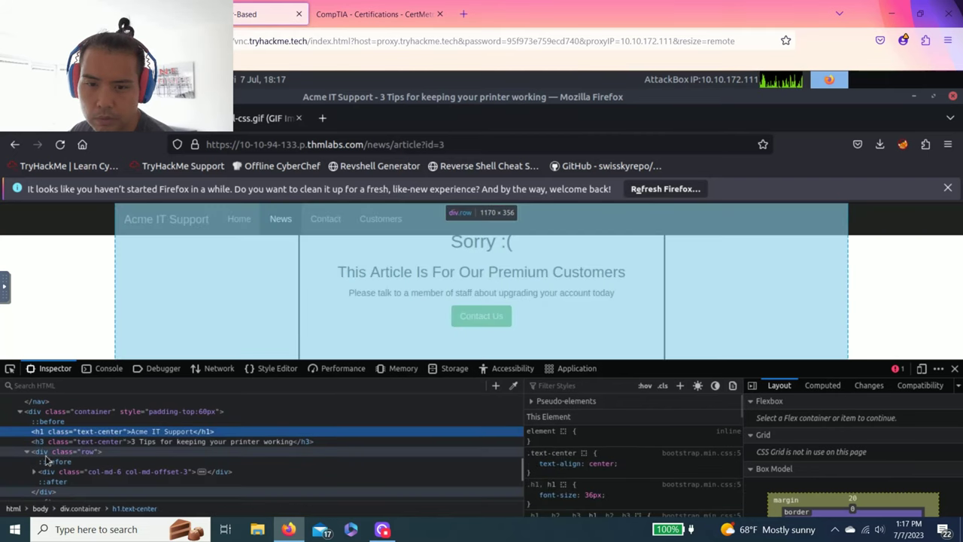
left_click(33, 472)
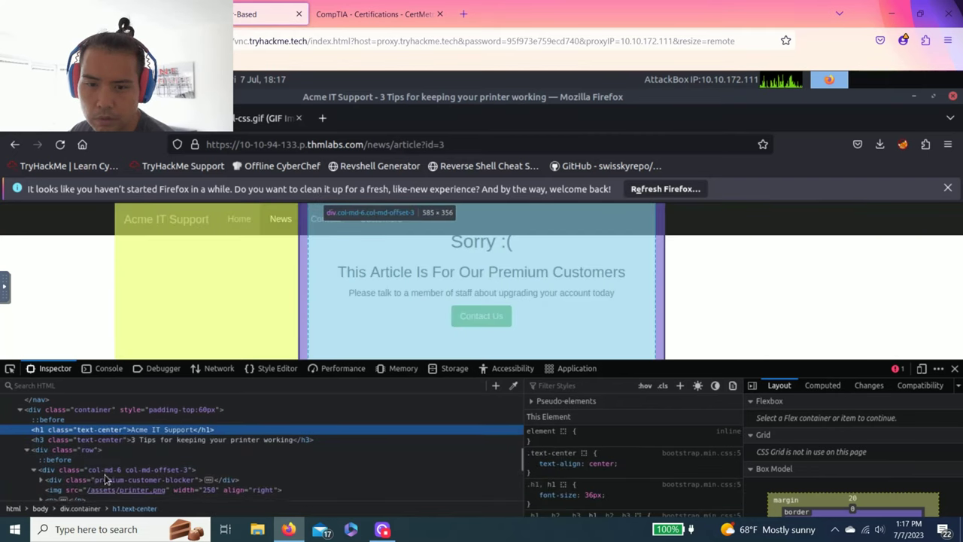
scroll(75, 466, "down", 2)
left_click(121, 412)
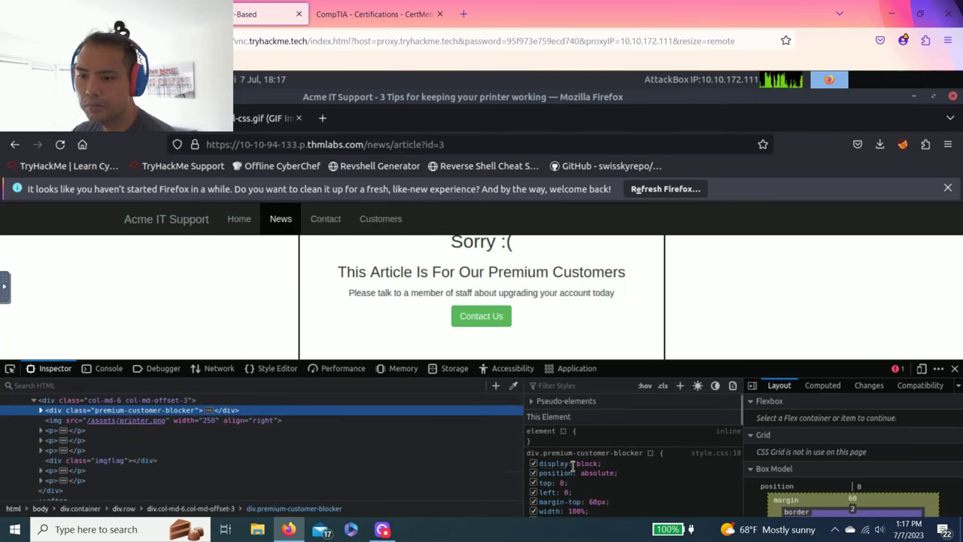
Step: Uncheck position: absolute and set display to none on the blocker, revealing THM{NOT_SO_HIDDEN}
left_click(533, 473)
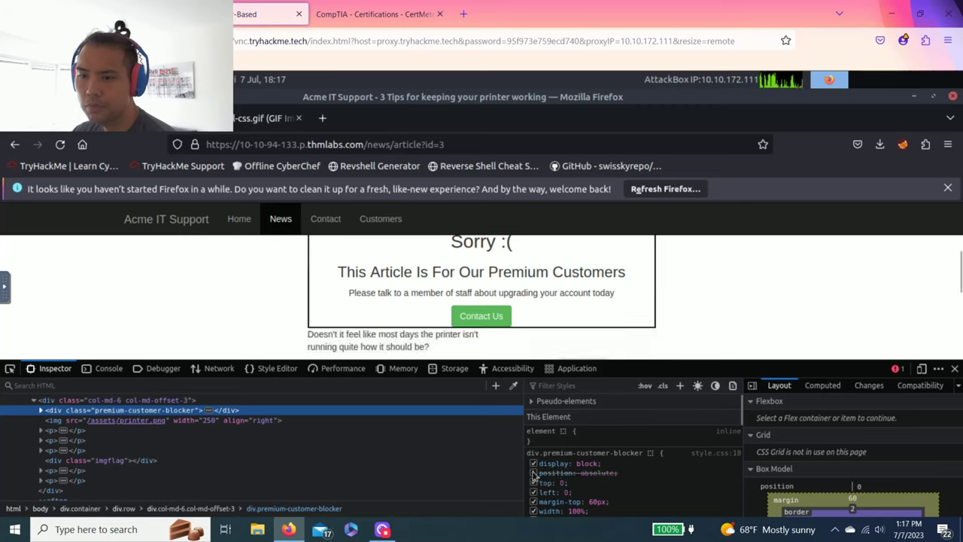
left_click(580, 464)
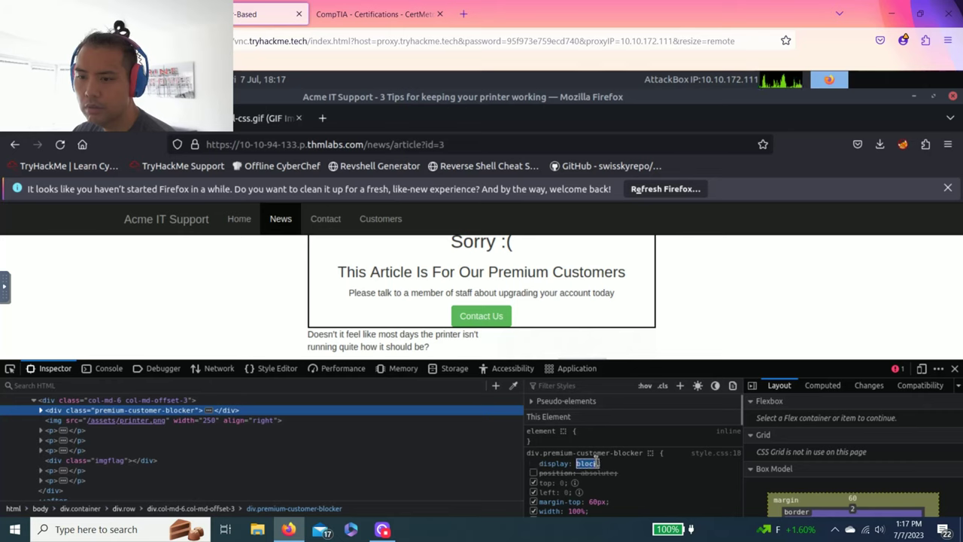
type("none")
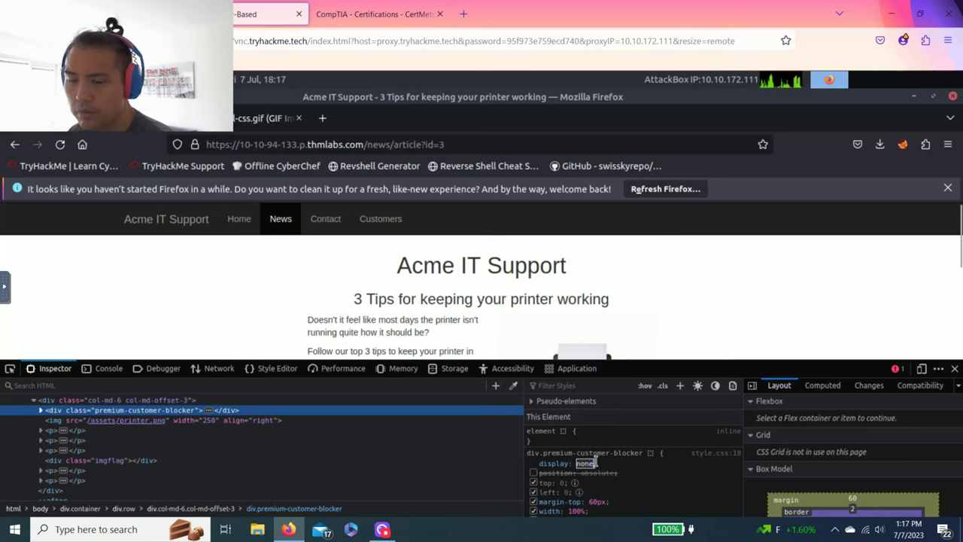
left_click(639, 453)
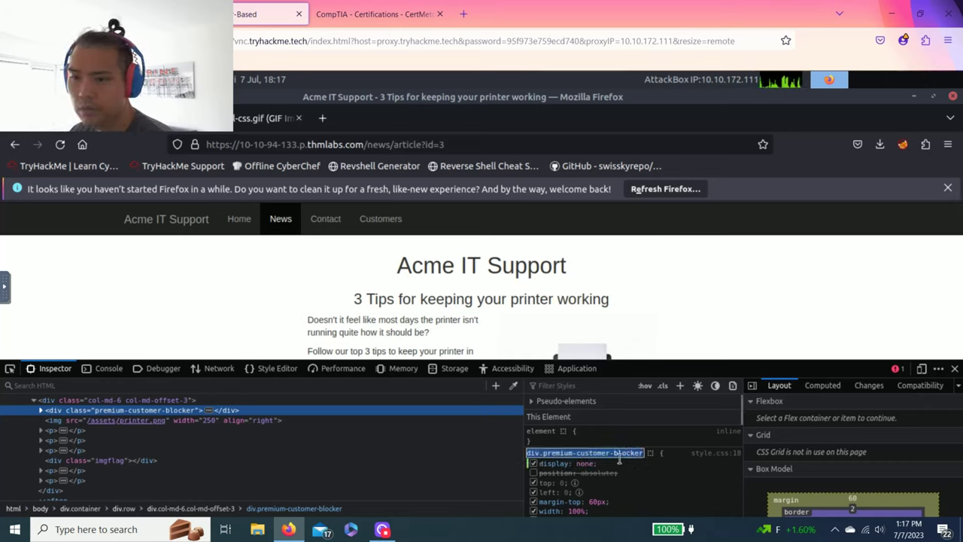
scroll(447, 316, "down", 2)
scroll(448, 316, "down", 3)
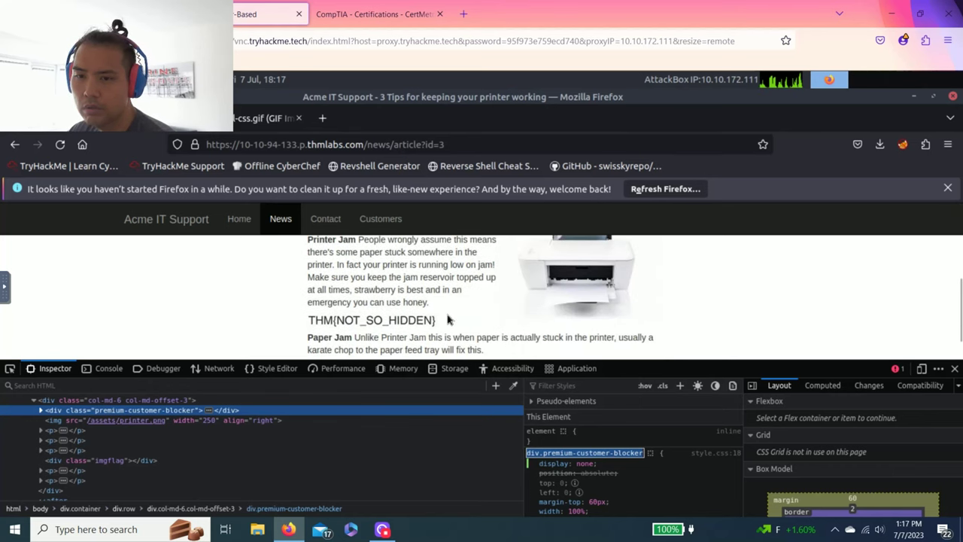
scroll(444, 317, "up", 4)
scroll(440, 320, "down", 2)
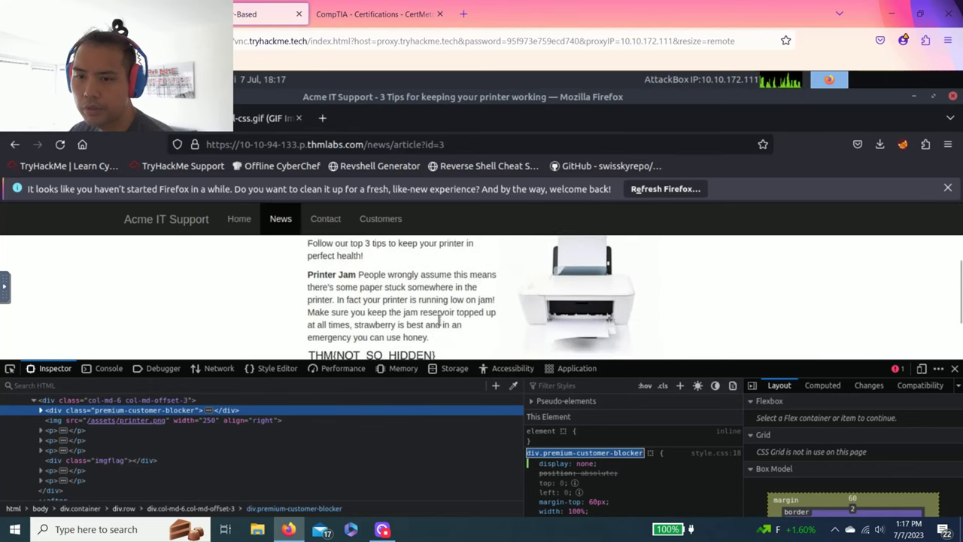
scroll(439, 316, "down", 2)
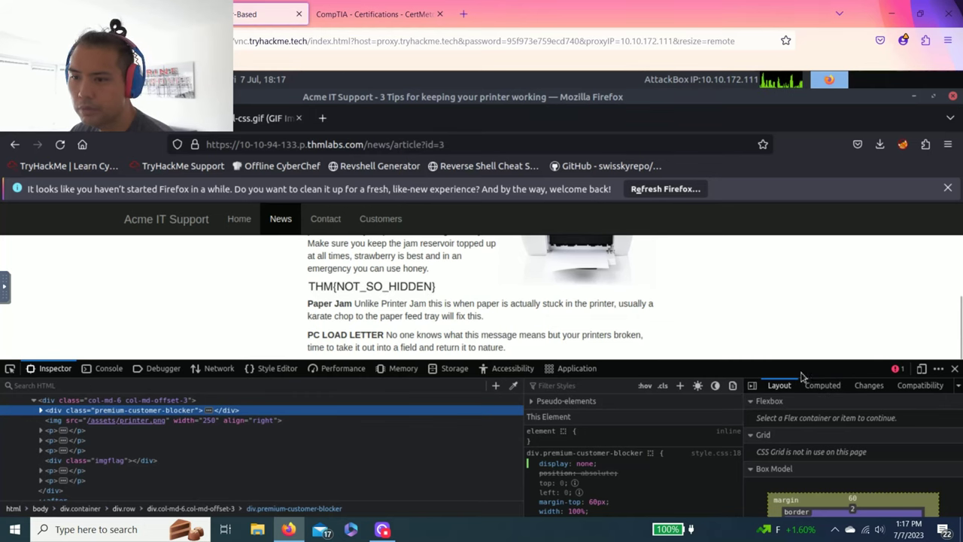
Step: Submit THM{NOT_SO_HIDDEN} as the Task 4 paywall flag answer
key("ctrl+Tab")
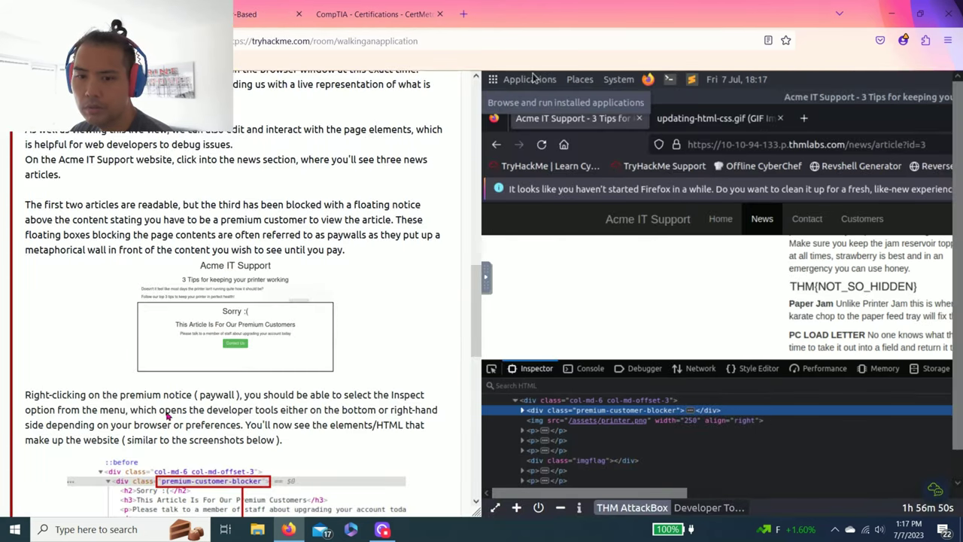
scroll(148, 301, "down", 7)
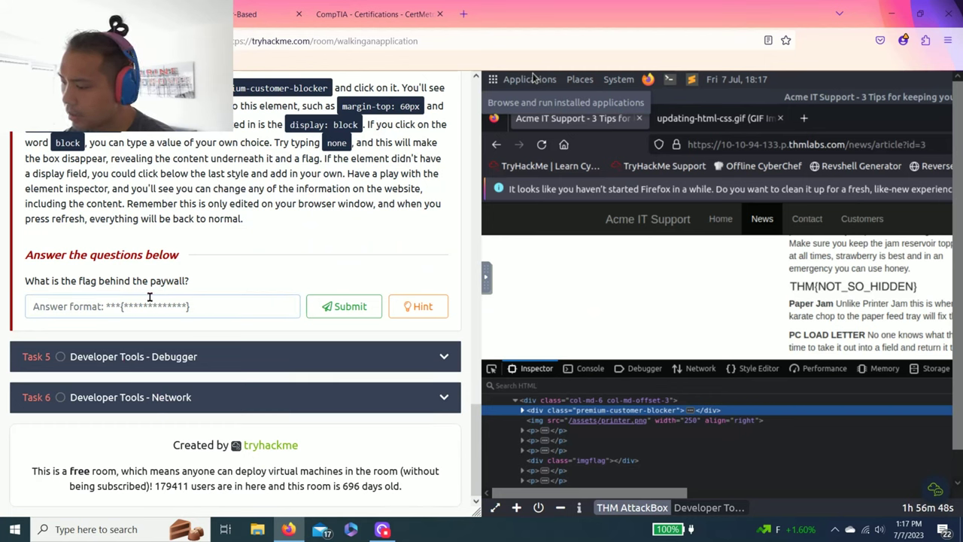
type("THM{NOT_SO_HIDDEN")
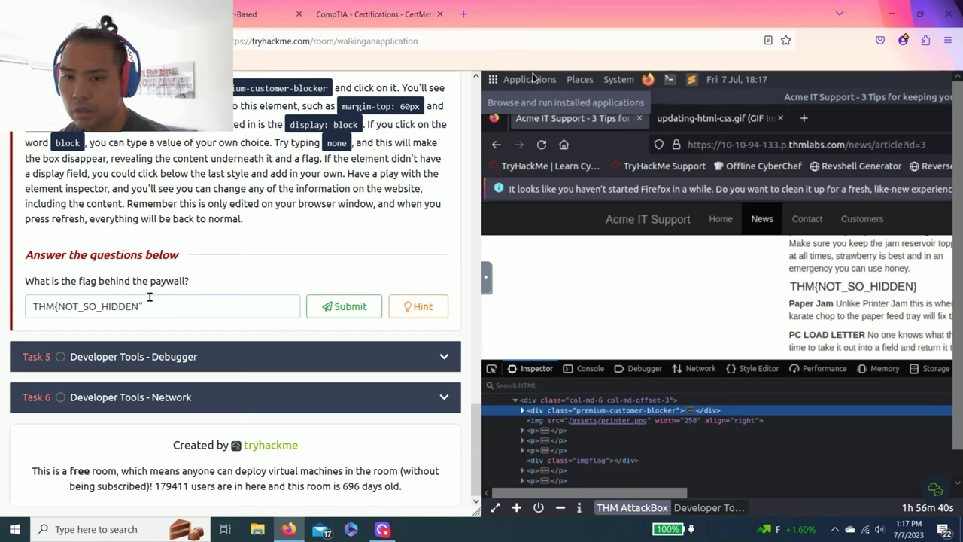
key("Return")
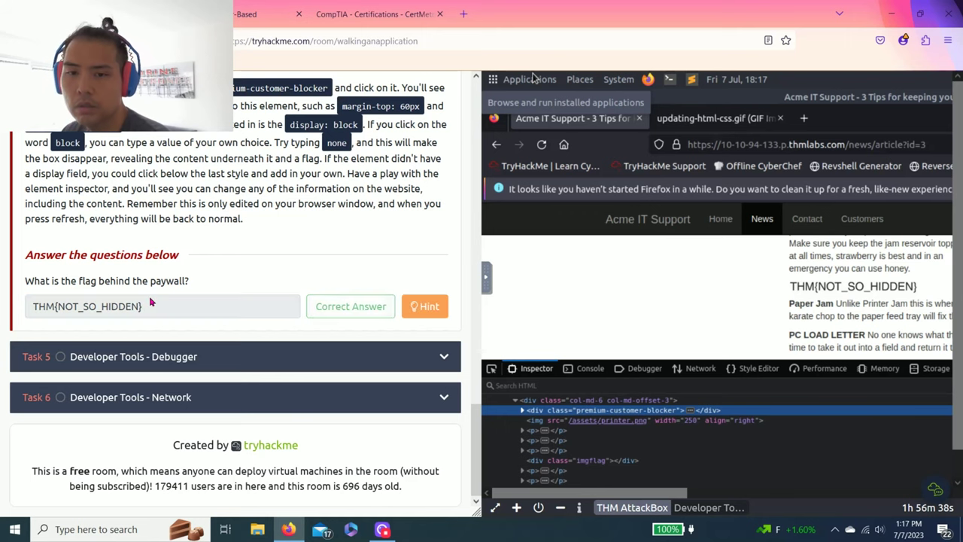
left_click(139, 359)
Step: Switch the AttackBox developer tools to the Debugger and scroll to the red-box question
scroll(146, 325, "up", 5)
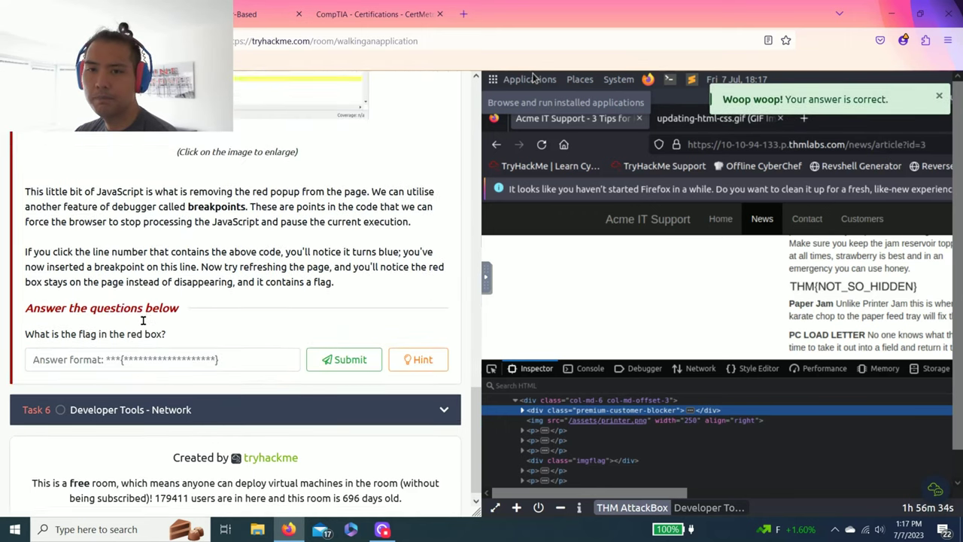
scroll(145, 325, "up", 5)
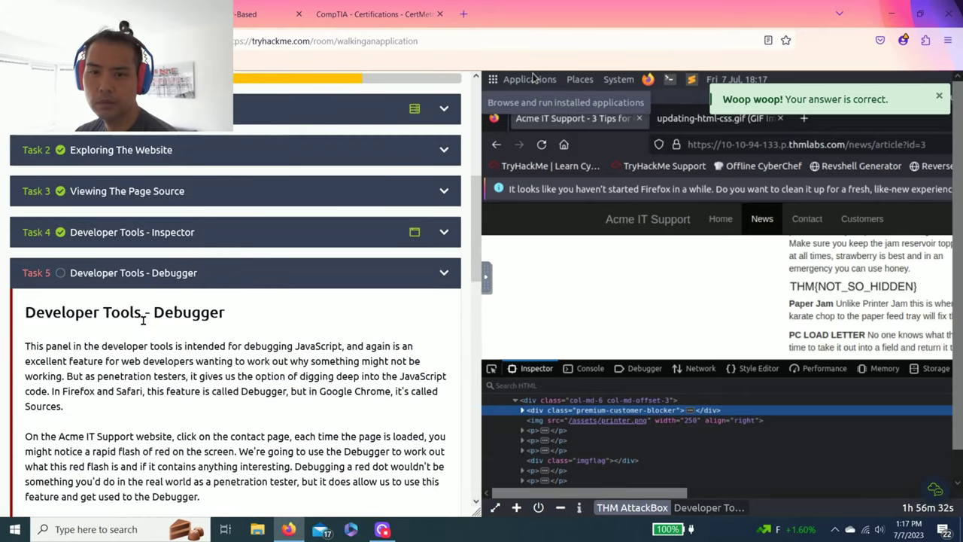
scroll(145, 325, "down", 5)
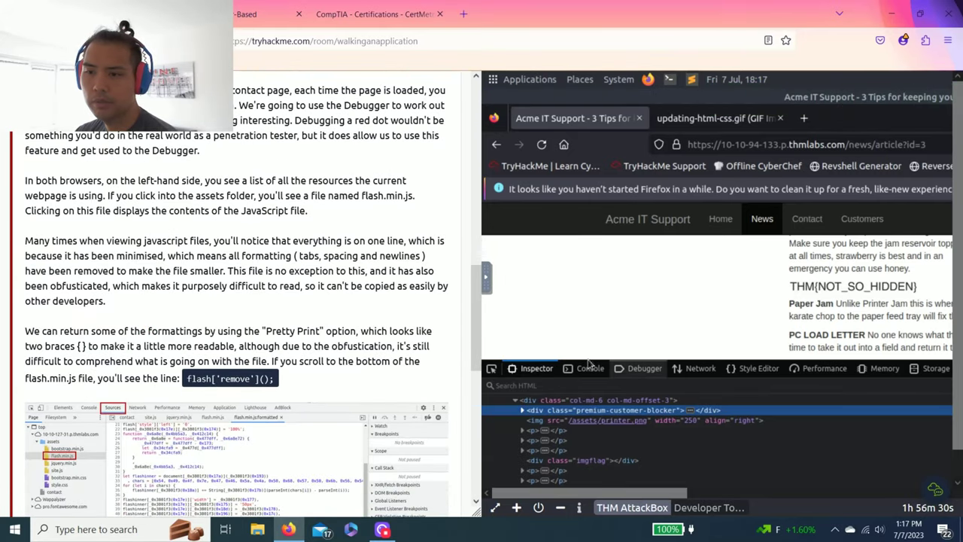
left_click(645, 369)
scroll(279, 316, "down", 2)
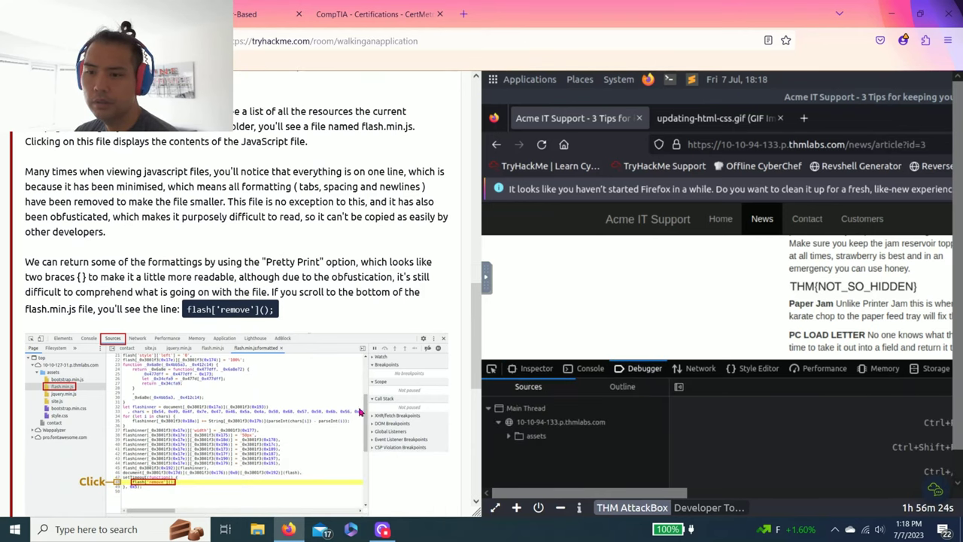
scroll(90, 358, "down", 10)
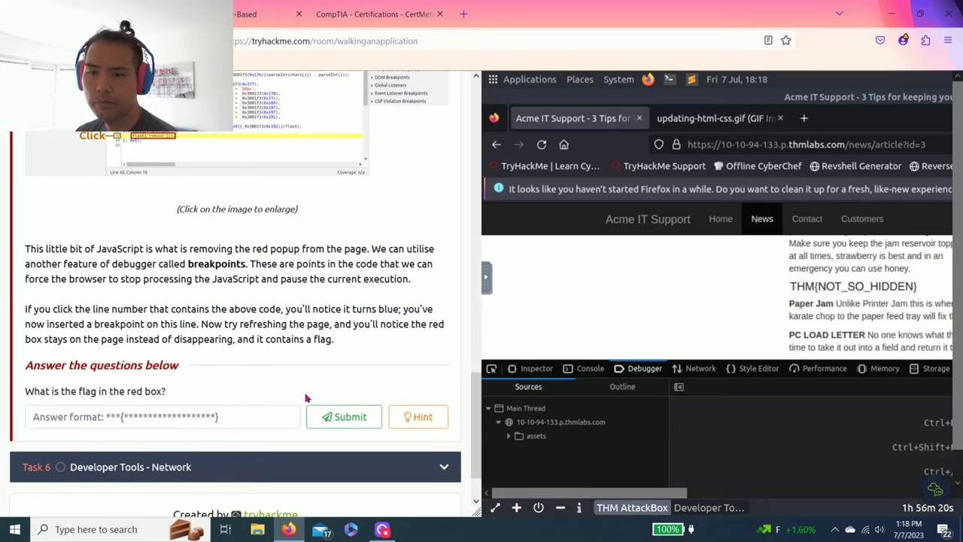
Step: Read the red box question's hint about a flash.min.js breakpoint, then close it
left_click(443, 416)
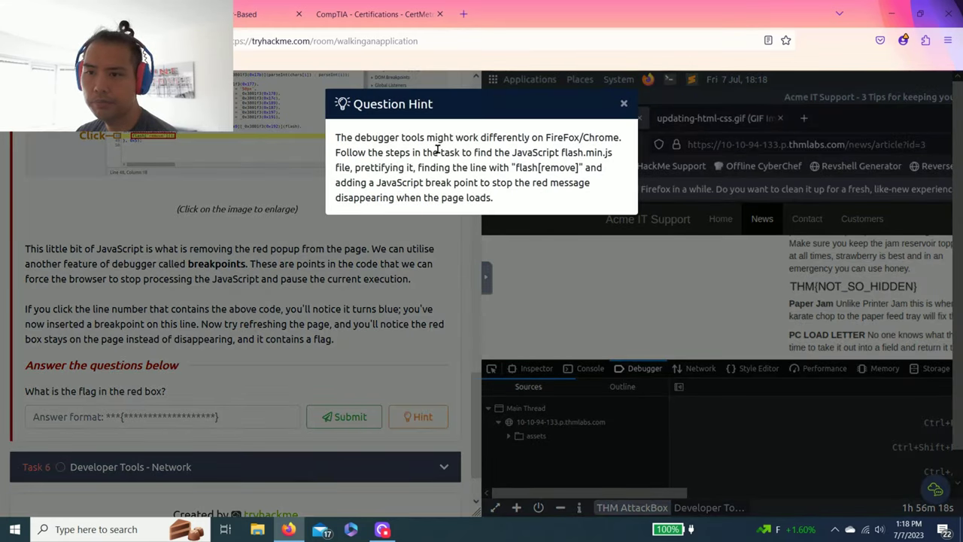
left_click_drag(374, 150, 617, 156)
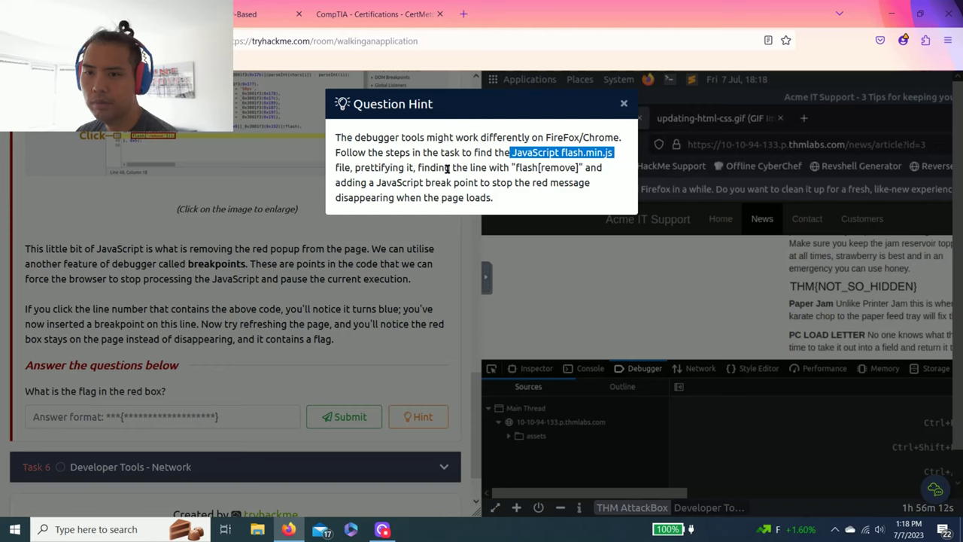
left_click(448, 169)
left_click_drag(428, 167, 607, 170)
left_click(598, 170)
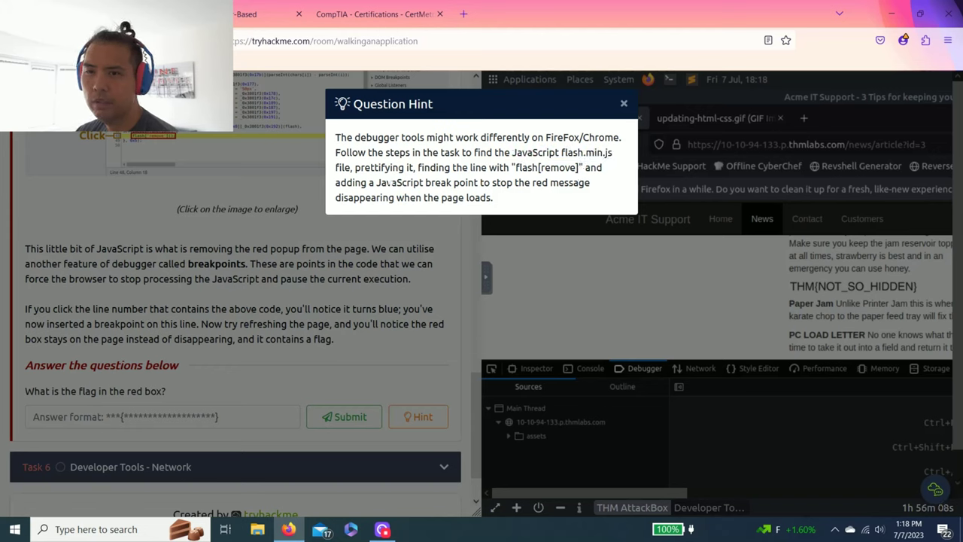
left_click_drag(390, 183, 590, 182)
left_click(589, 187)
left_click(230, 312)
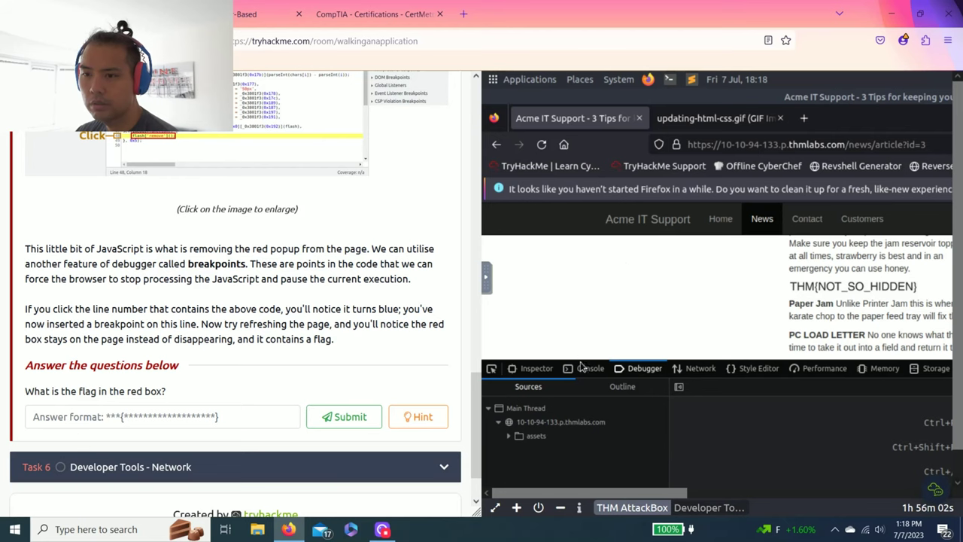
Step: Load the Acme Contact page and open assets/flash.min.js in the Debugger
left_click(516, 440)
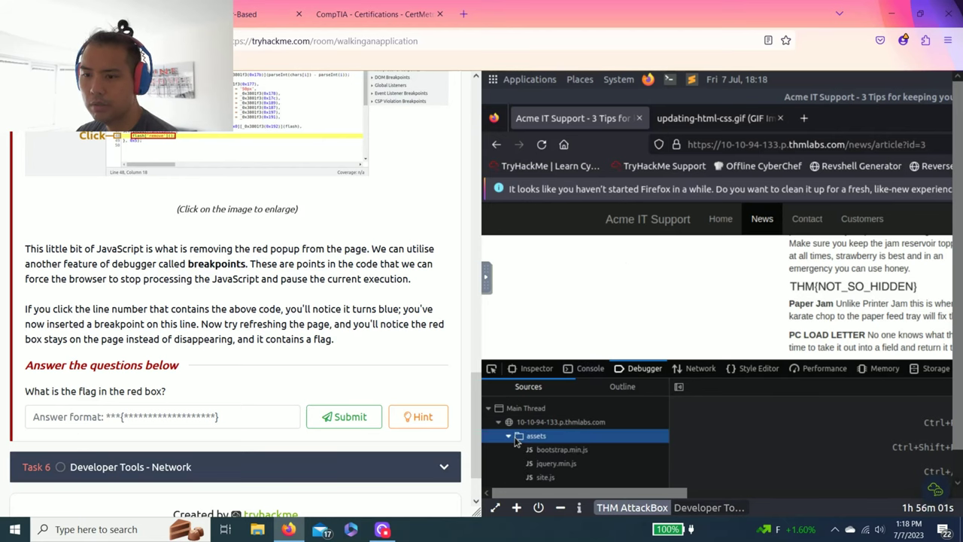
scroll(188, 311, "up", 10)
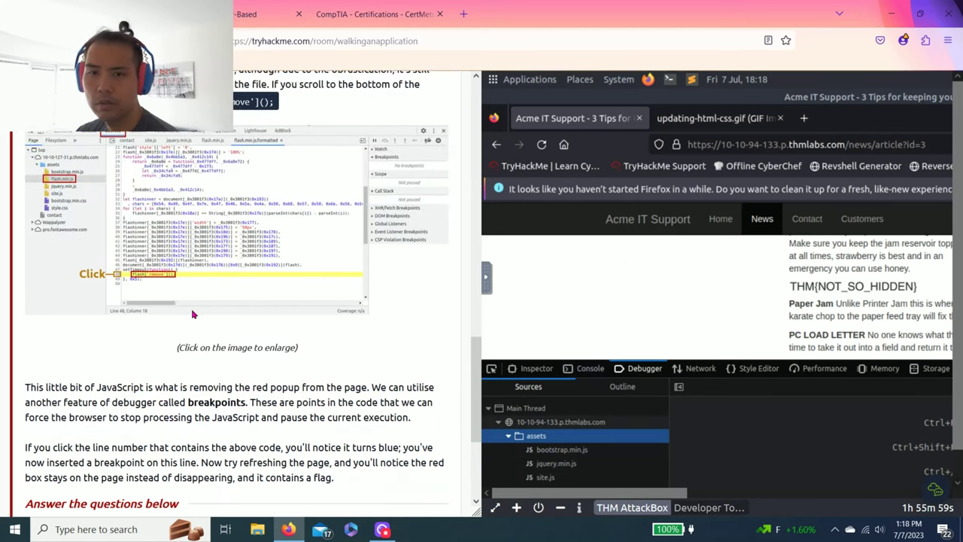
scroll(192, 310, "down", 1)
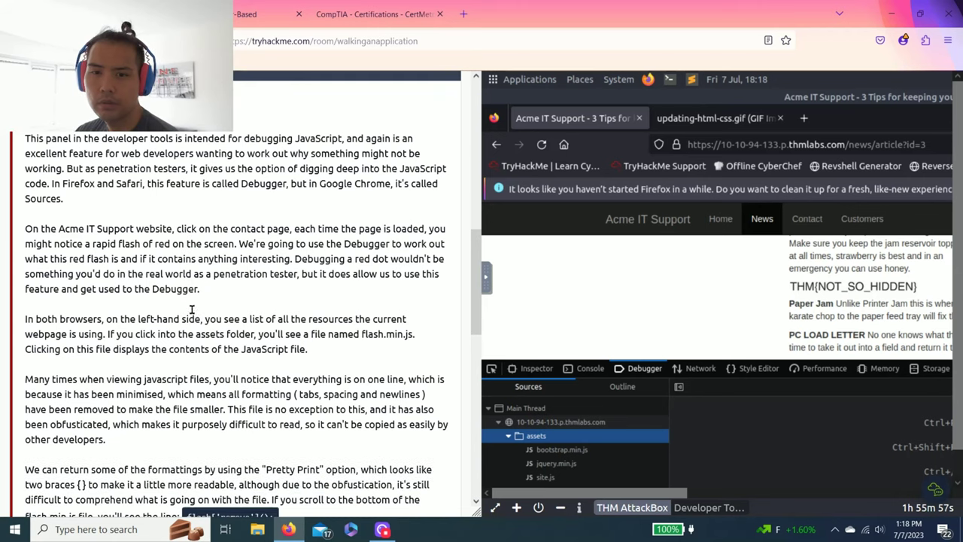
scroll(775, 273, "up", 5)
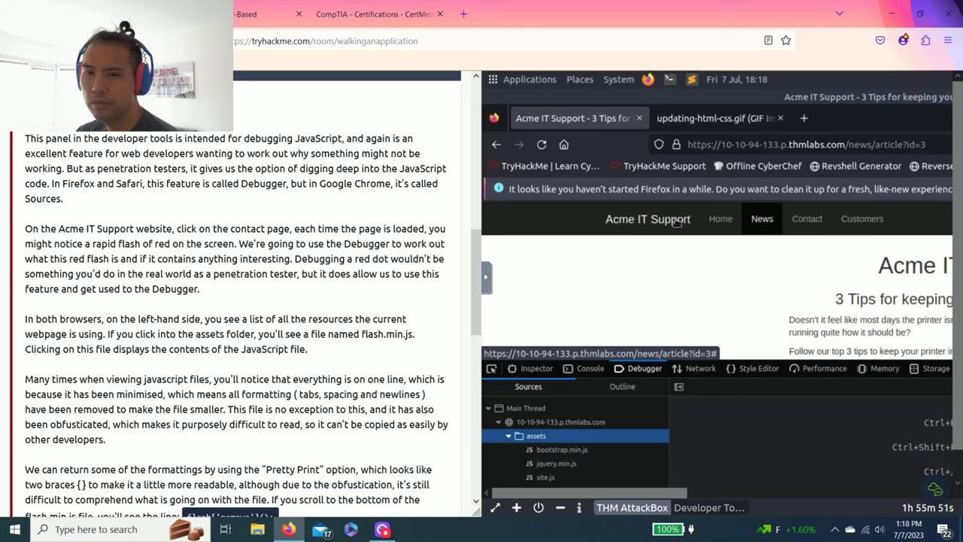
left_click(808, 221)
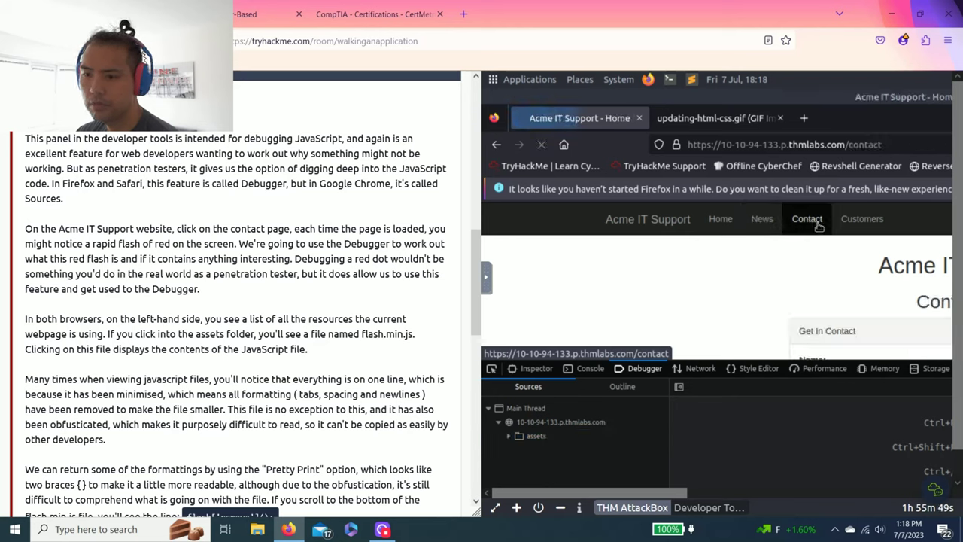
left_click(511, 440)
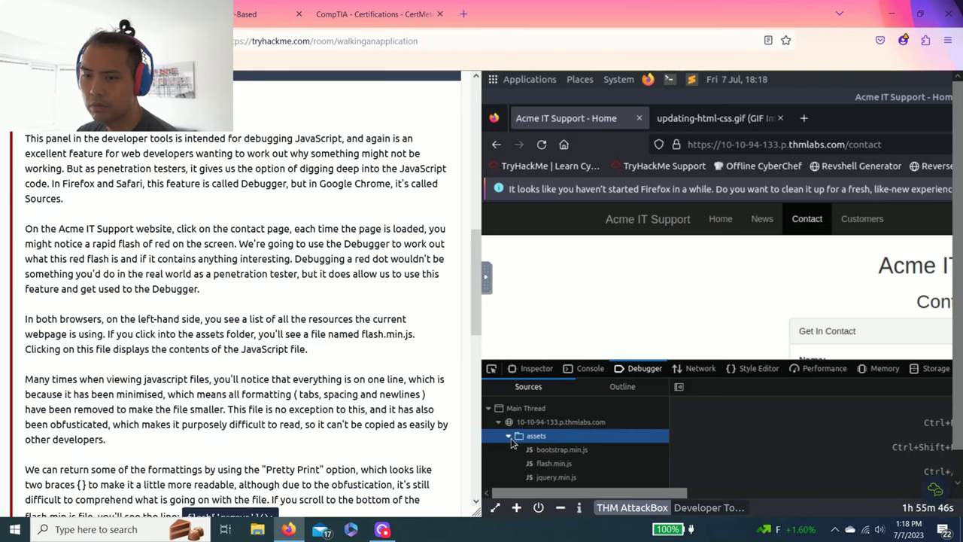
left_click(545, 464)
left_click(494, 507)
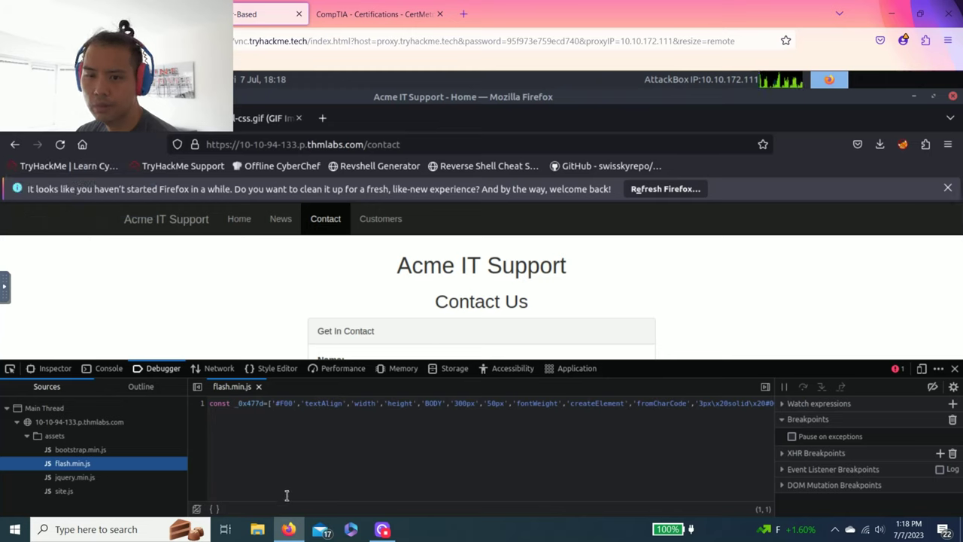
Step: Pretty-print flash.min.js, compare against the task screenshot, and close the duplicate editor tab
left_click(215, 509)
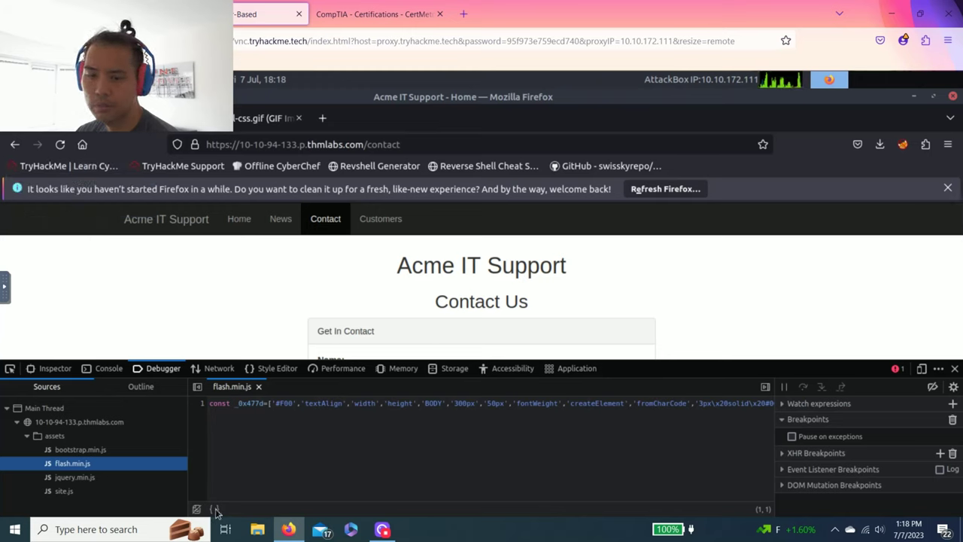
scroll(256, 436, "down", 1)
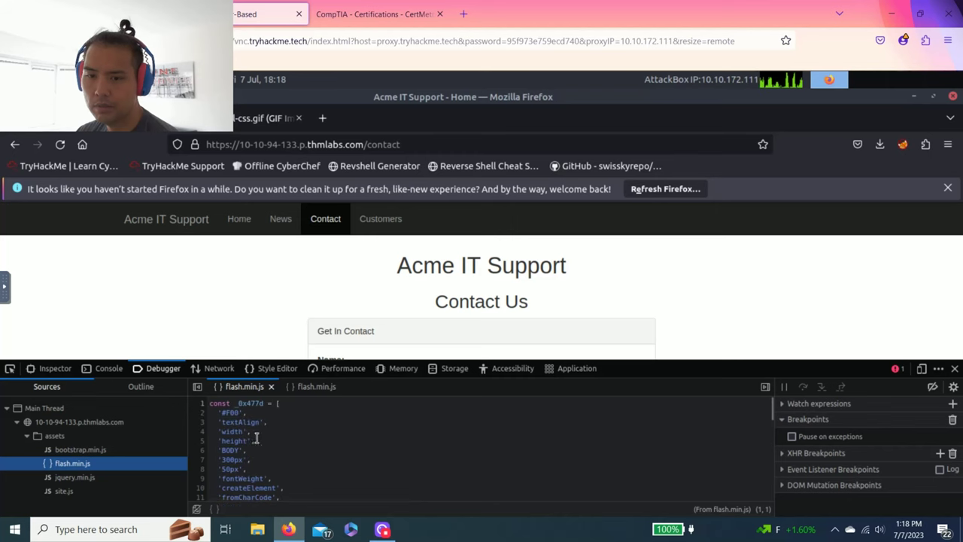
scroll(257, 440, "down", 4)
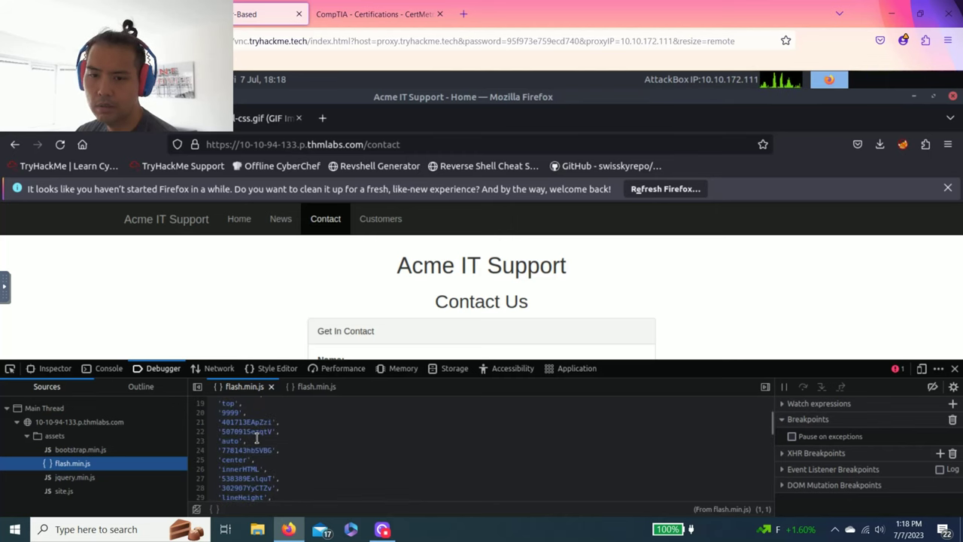
scroll(256, 440, "down", 6)
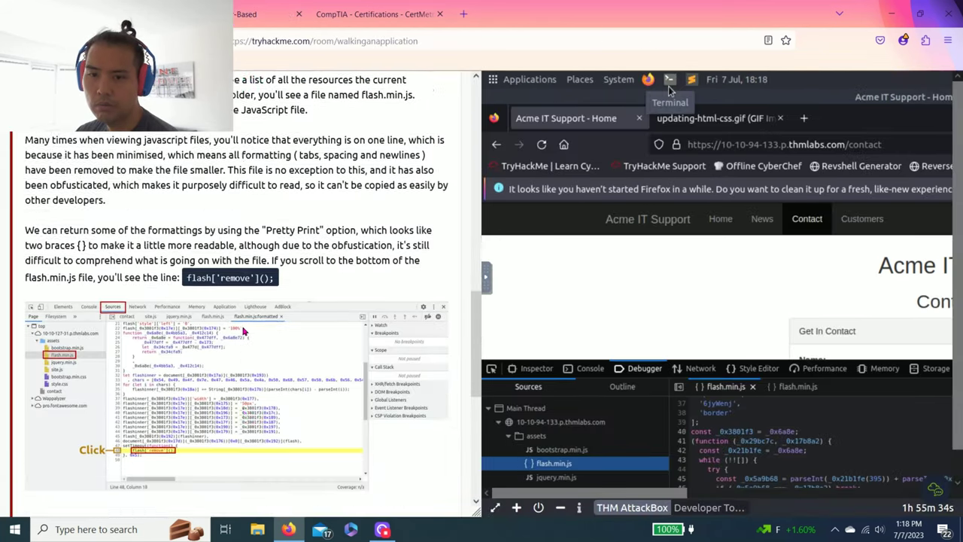
scroll(241, 301, "down", 5)
left_click(233, 173)
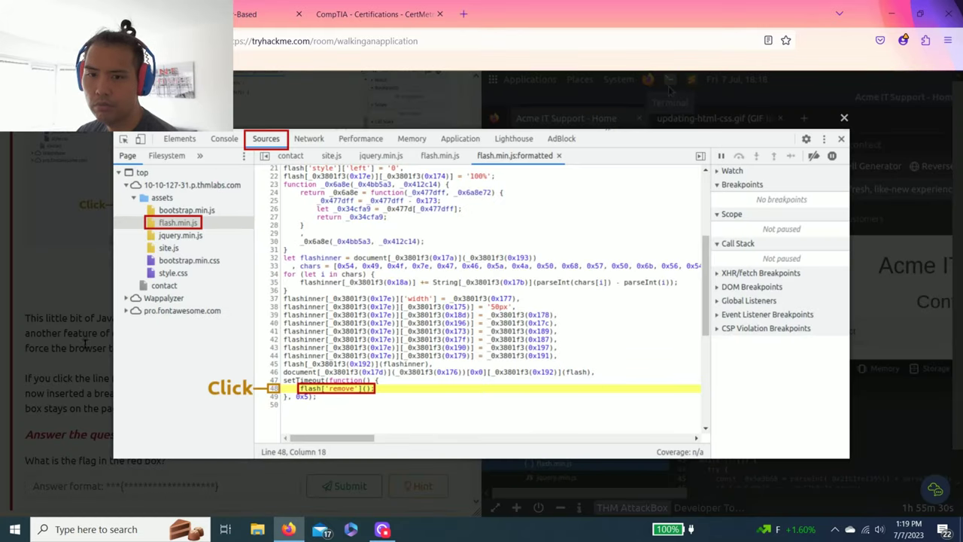
left_click(668, 86)
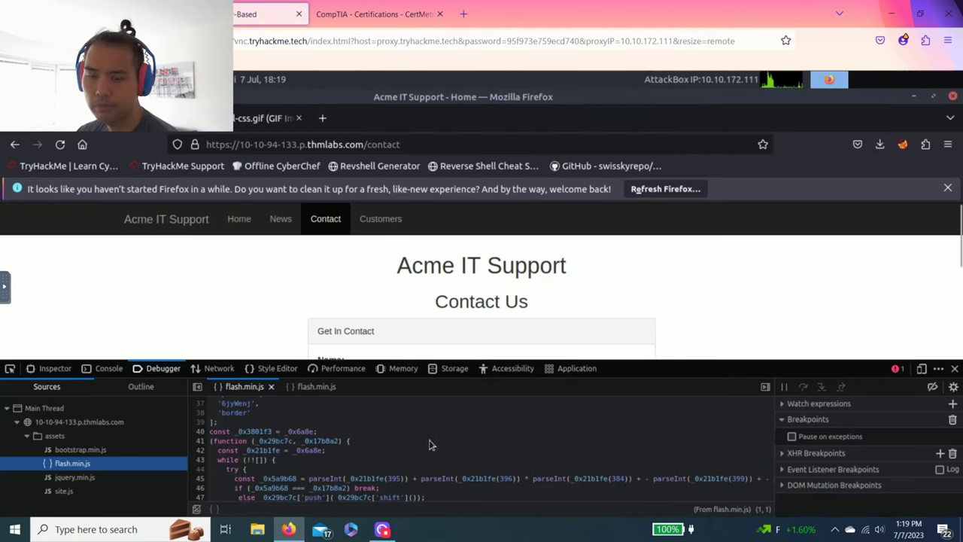
scroll(429, 444, "down", 6)
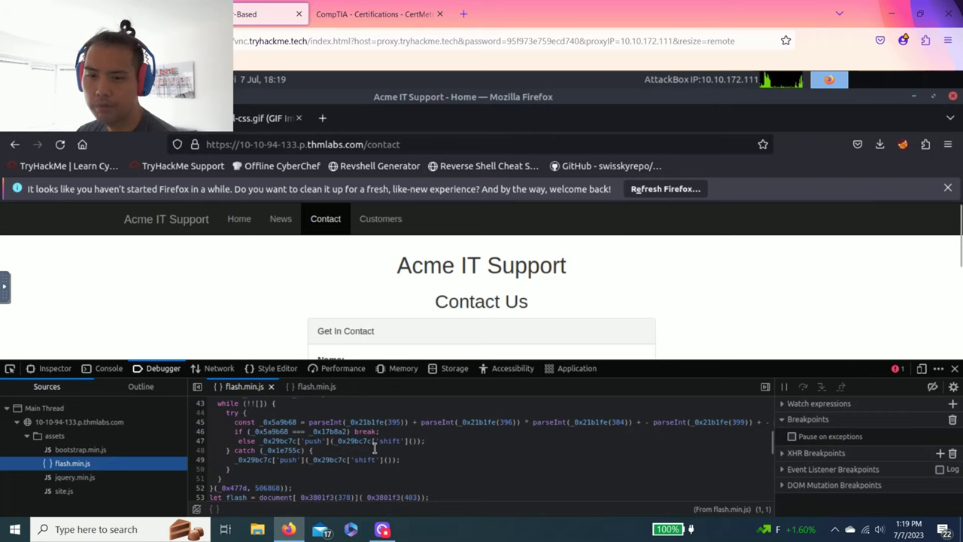
scroll(301, 467, "down", 9)
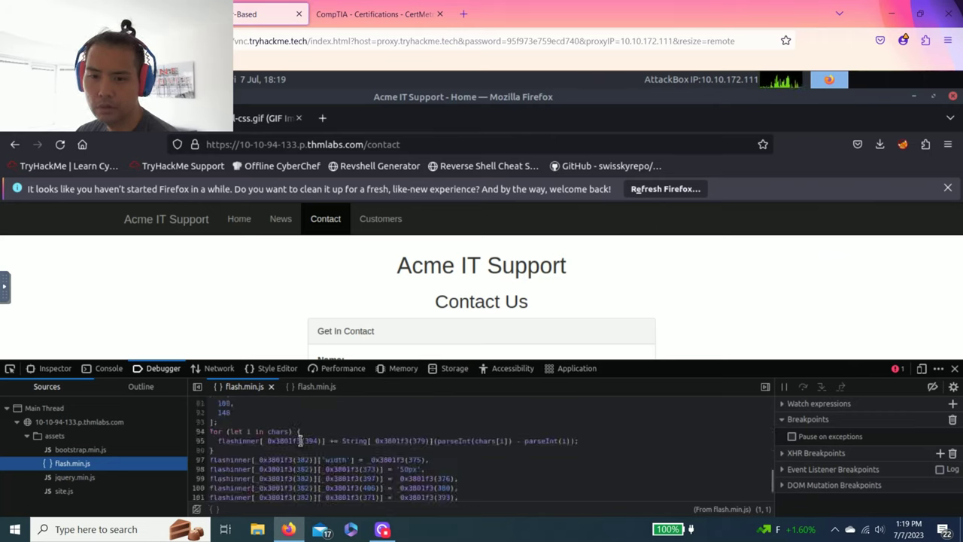
left_click(344, 386)
scroll(331, 451, "down", 2)
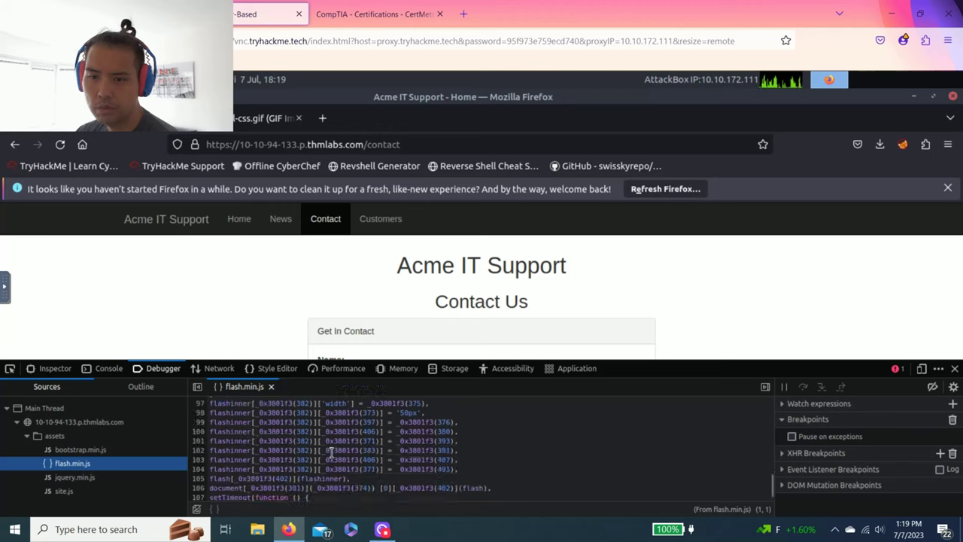
Step: Set a breakpoint on line 108's flash['remove']() and reload the contact page
scroll(330, 451, "down", 1)
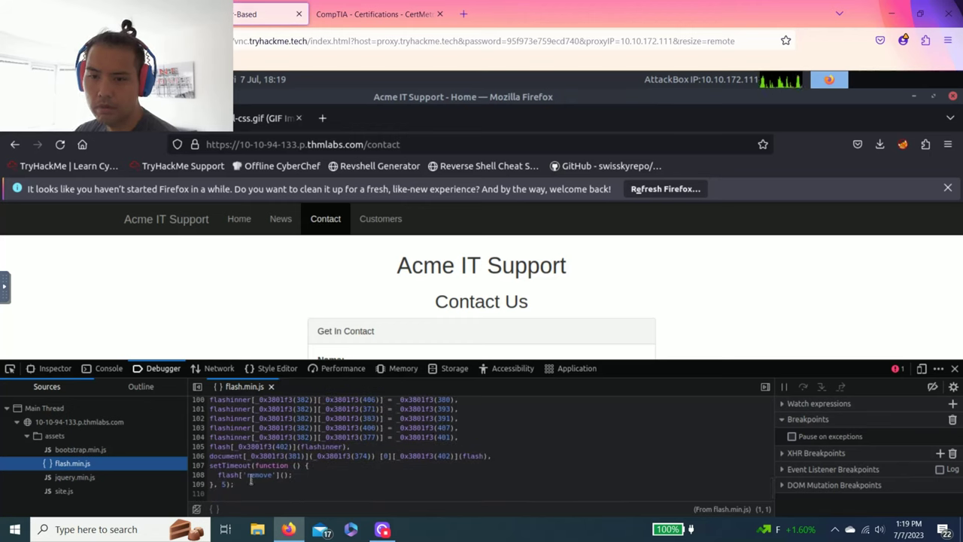
left_click(199, 476)
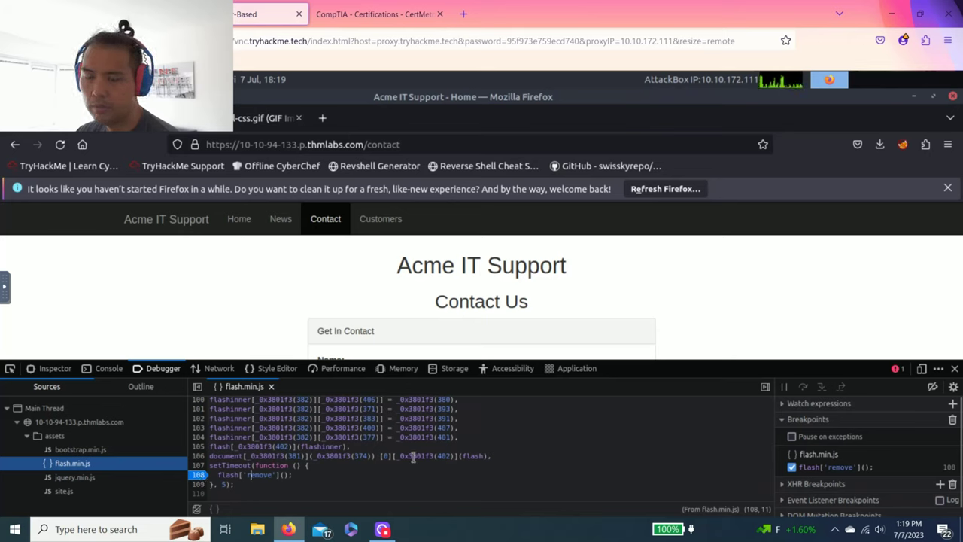
right_click(707, 343)
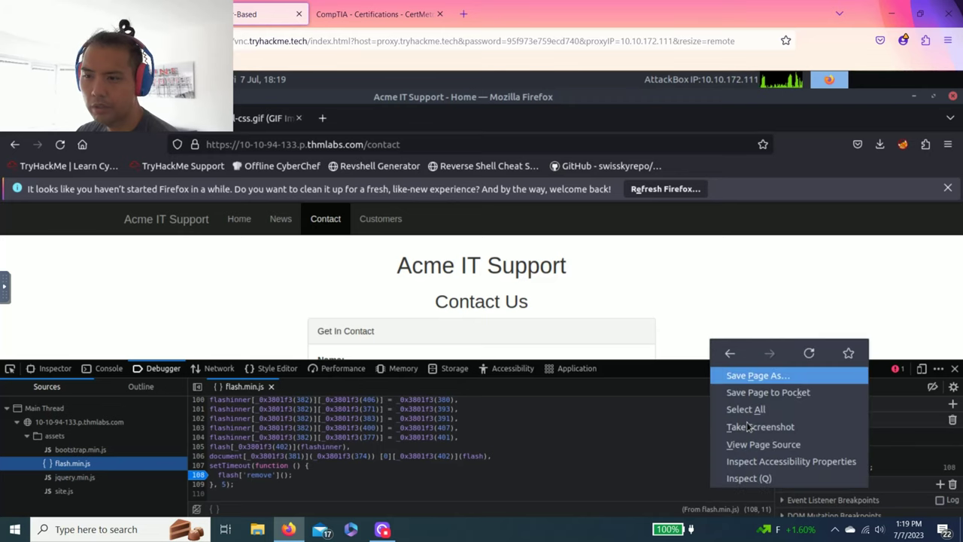
left_click(809, 353)
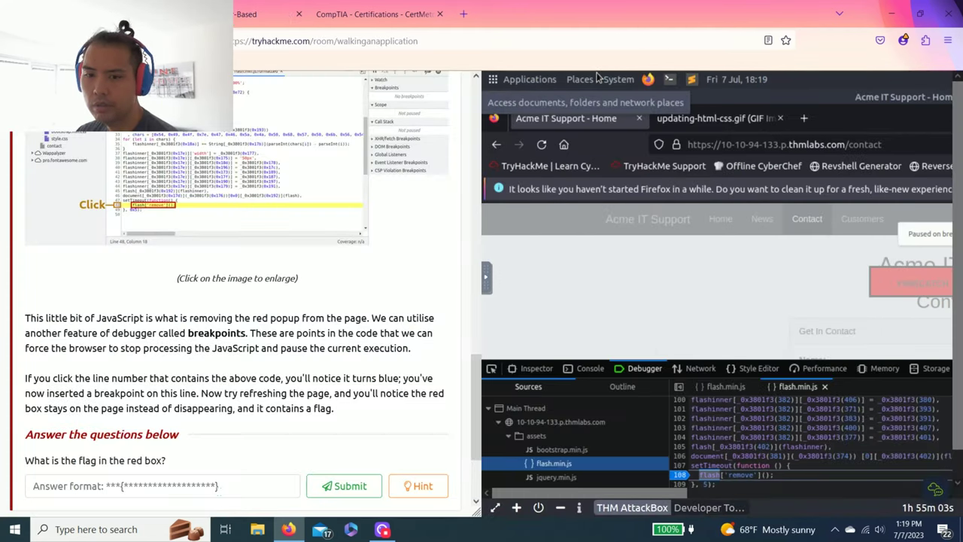
Step: Submit THM{CATCH_ME_IF_YOU_CAN} as the red box flag and expand Task 6 Developer Tools - Network
left_click(218, 489)
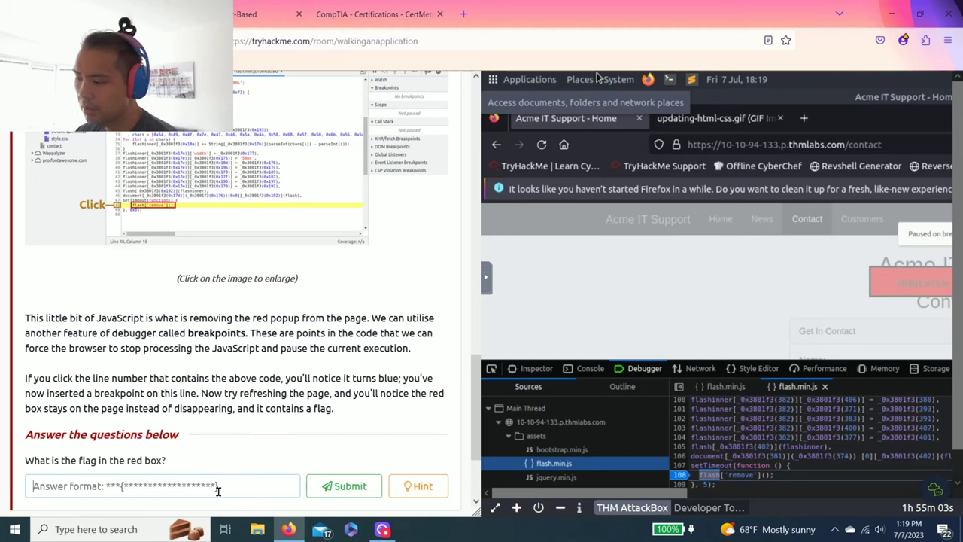
type("THM{")
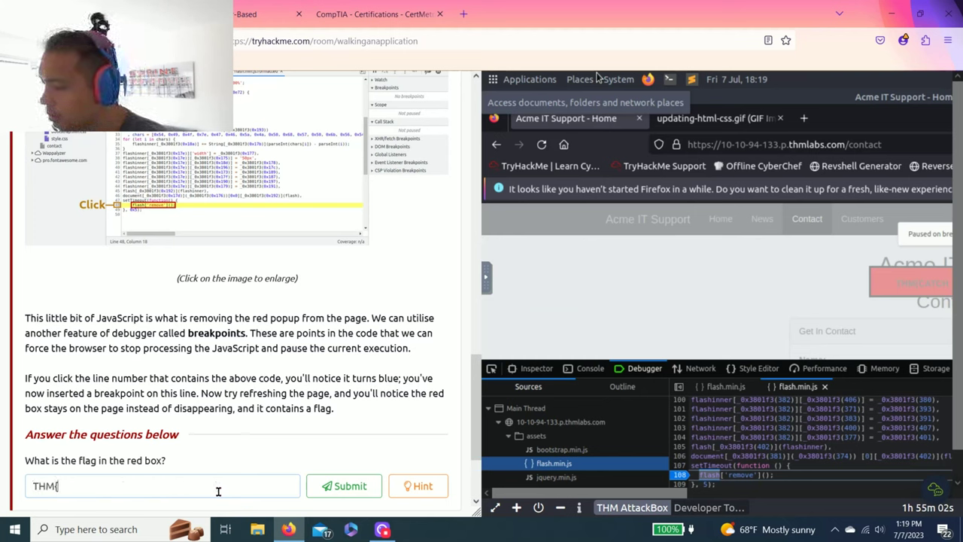
type("CATCH_")
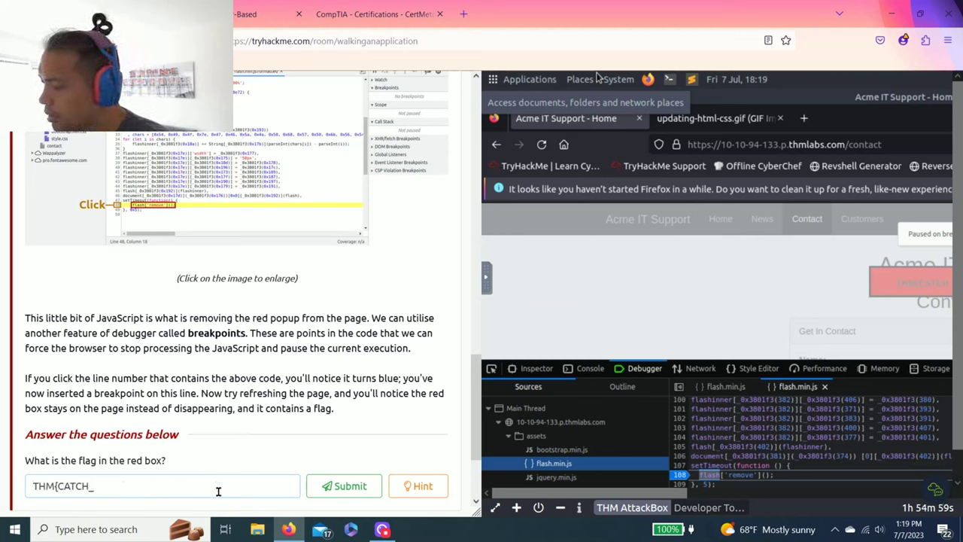
type("ME_IF_")
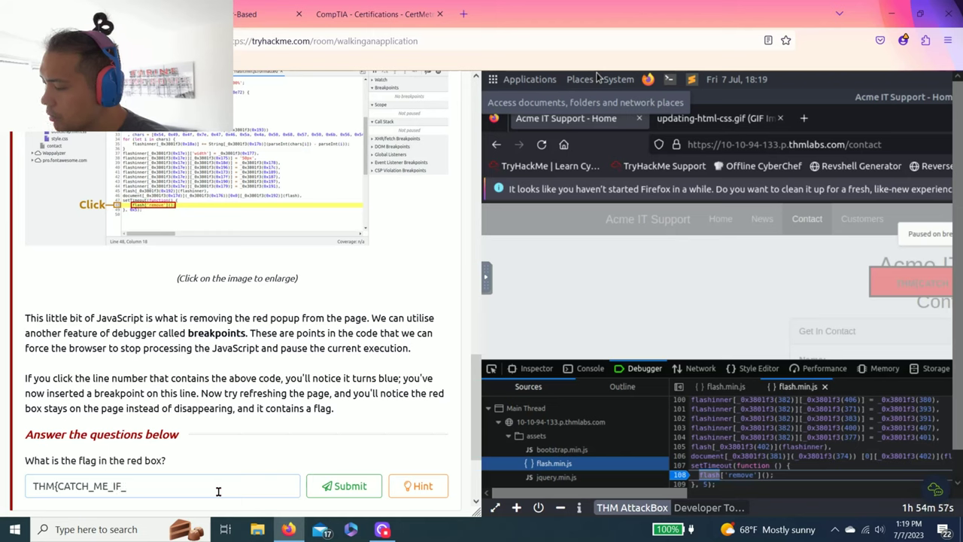
type("YOU_CAN")
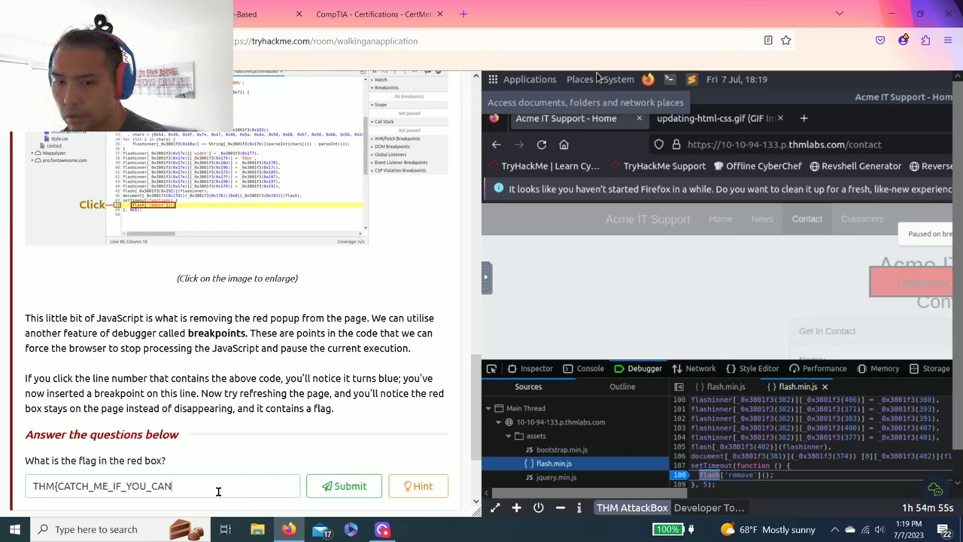
type("}")
key("Return")
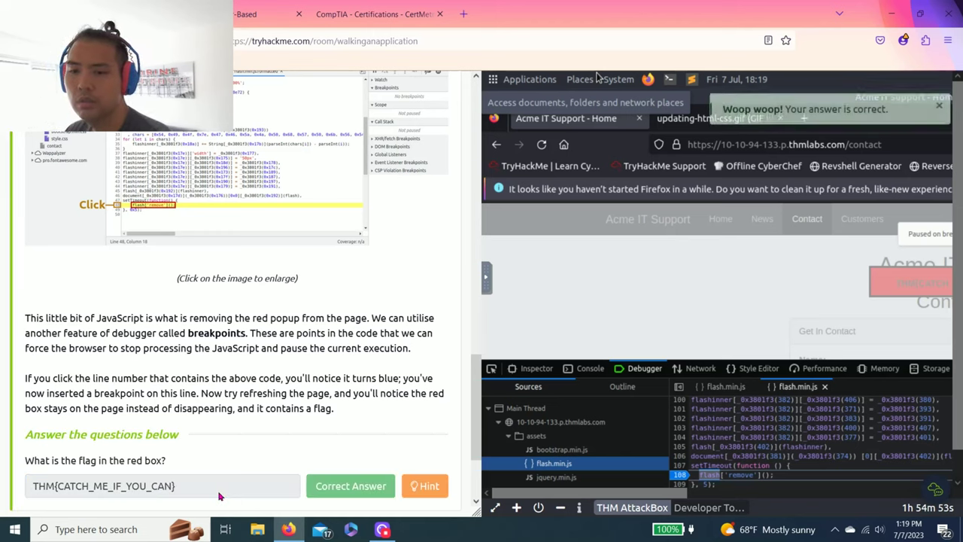
scroll(97, 365, "down", 2)
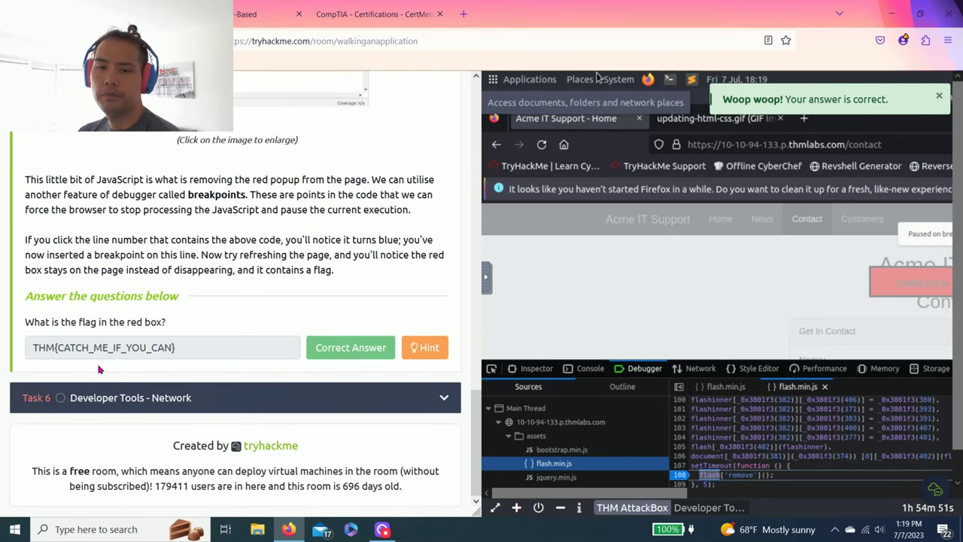
left_click(109, 397)
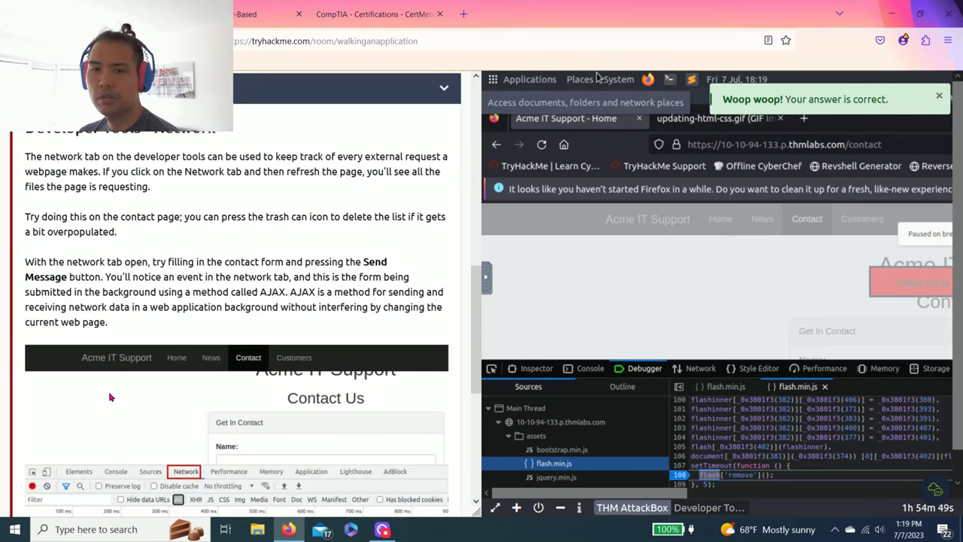
Step: Open the Network tab and reload the contact page twice to clear the breakpoint pause
left_click(694, 369)
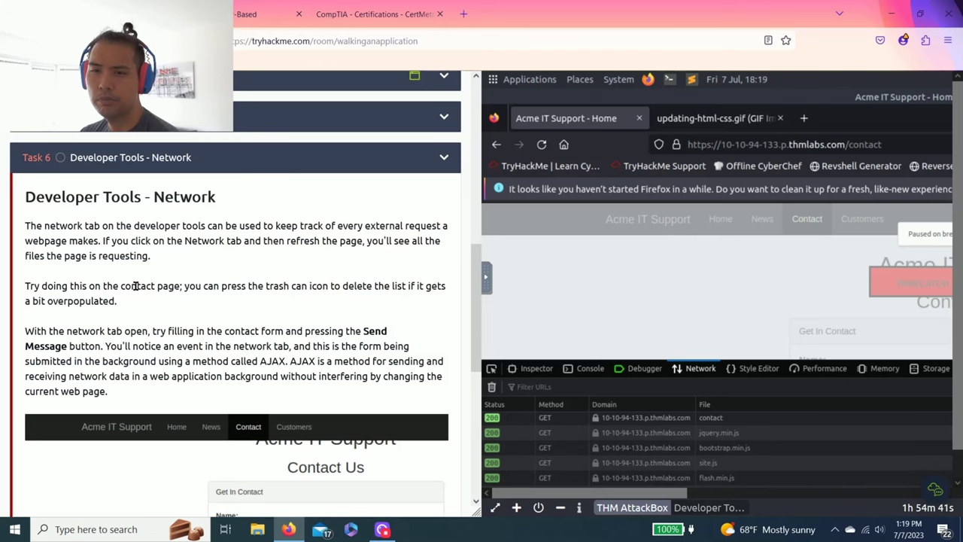
scroll(137, 289, "down", 2)
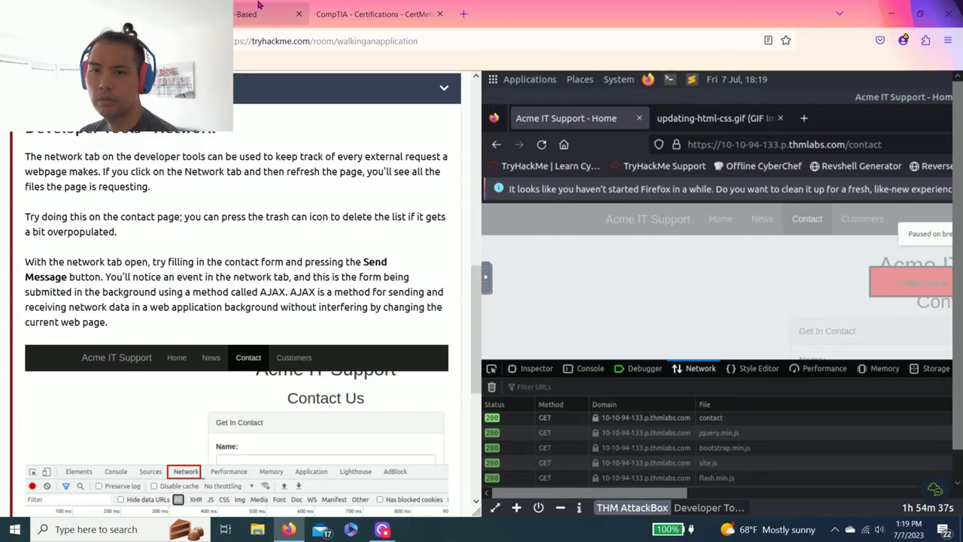
left_click(486, 276)
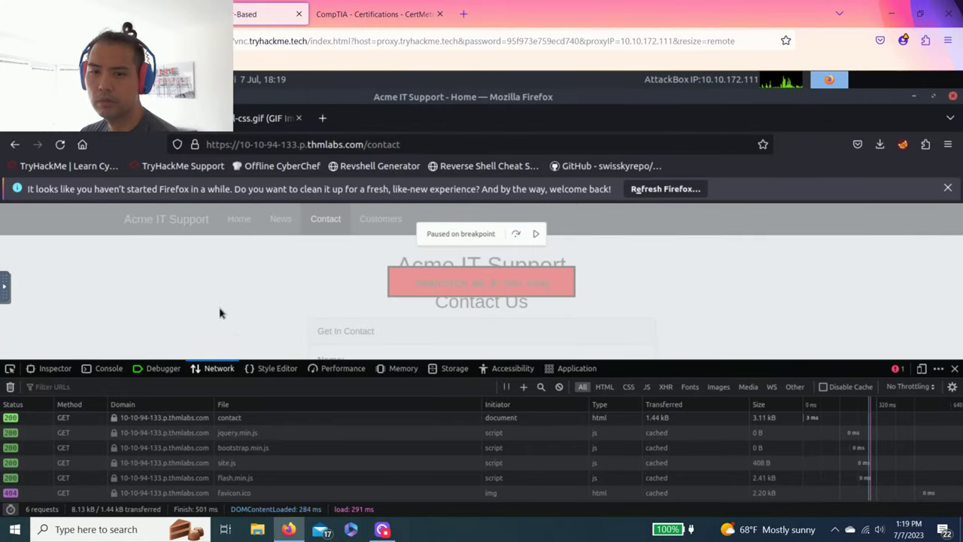
left_click(54, 148)
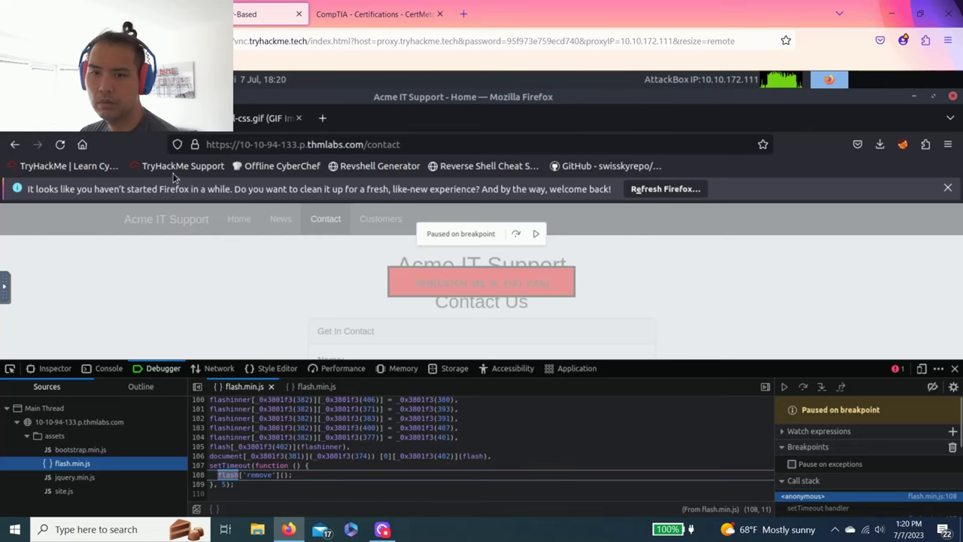
left_click(60, 144)
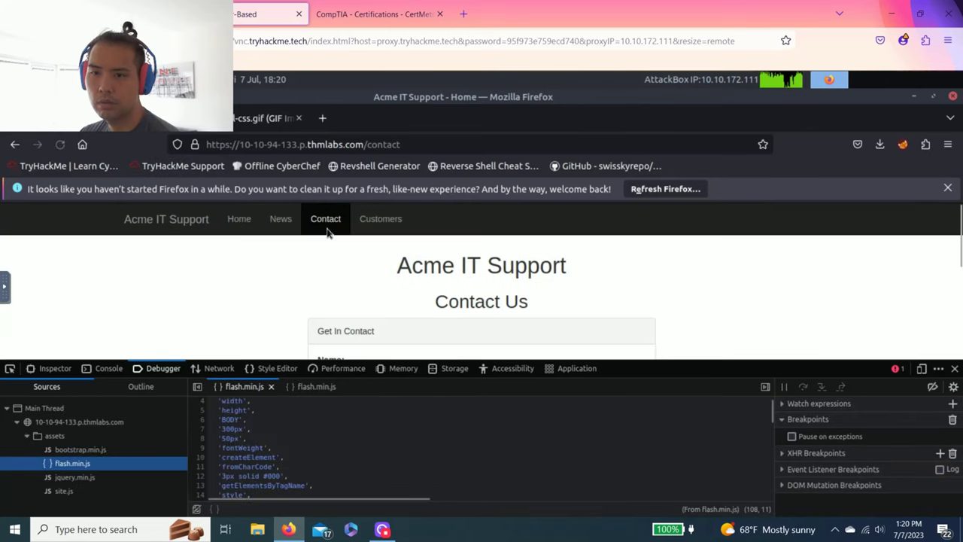
Step: Reread the room's contact form instruction and return to the full-size AttackBox page
scroll(337, 284, "down", 3)
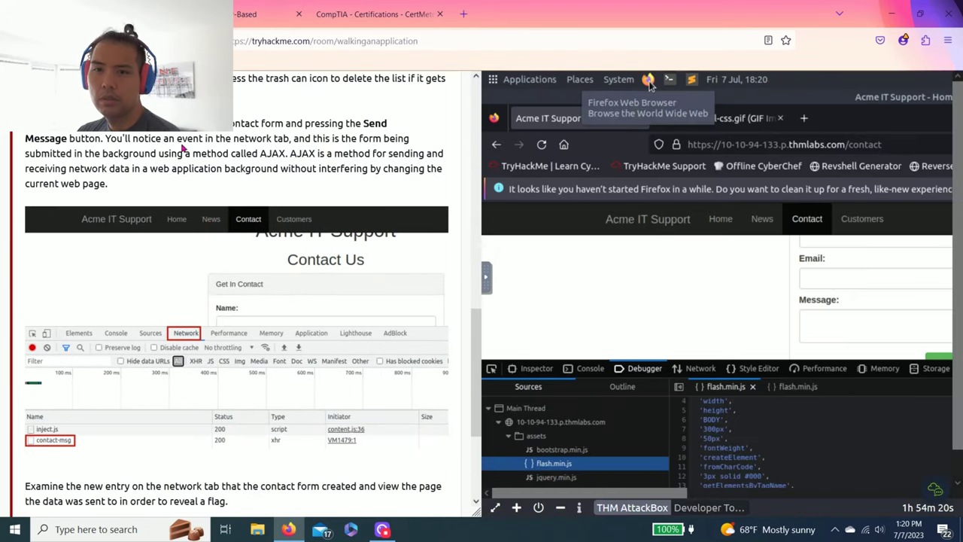
scroll(183, 152, "up", 2)
left_click_drag(179, 192, 291, 192)
left_click(331, 193)
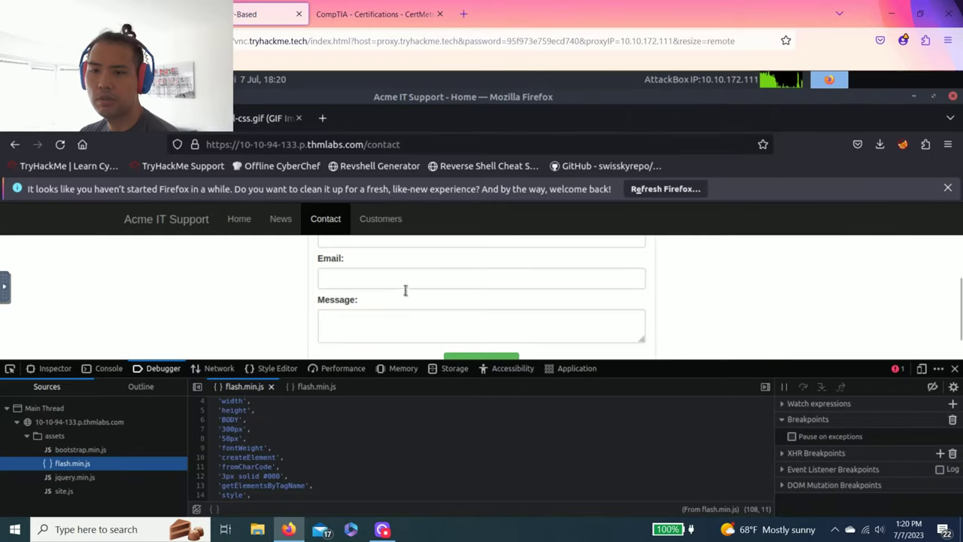
scroll(410, 289, "down", 1)
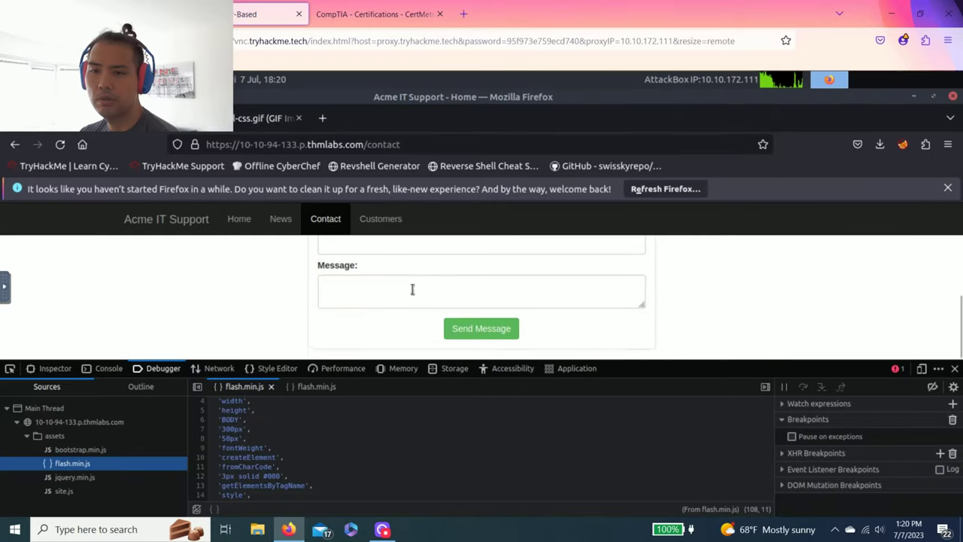
scroll(421, 297, "up", 2)
scroll(433, 298, "down", 2)
Step: Send the contact form and inspect the POST contact-msg request's X-FLAG header and response body
left_click(481, 328)
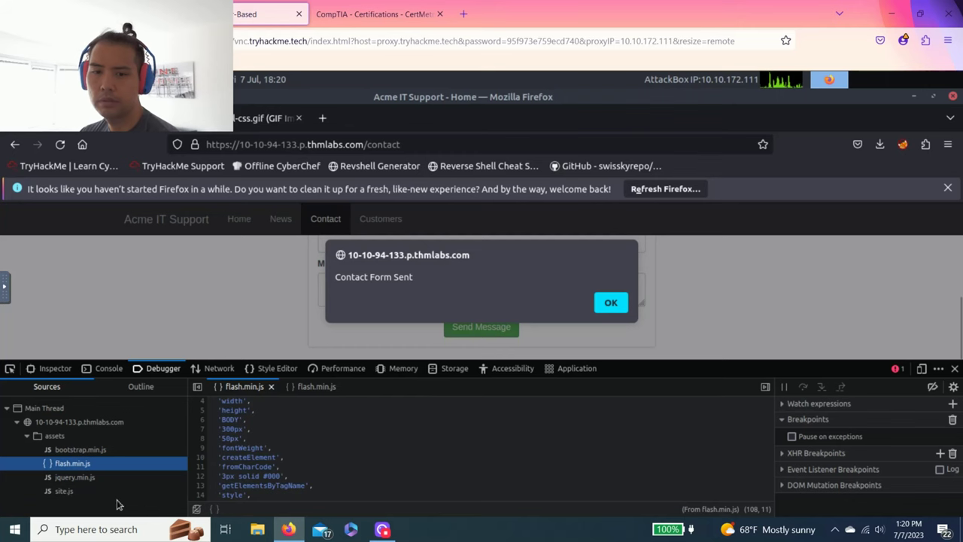
left_click(217, 370)
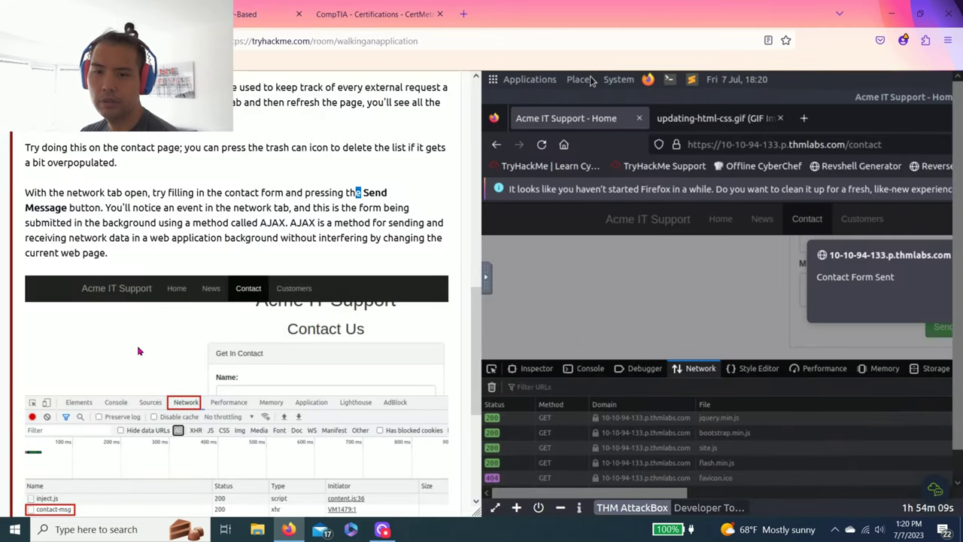
scroll(137, 344, "down", 3)
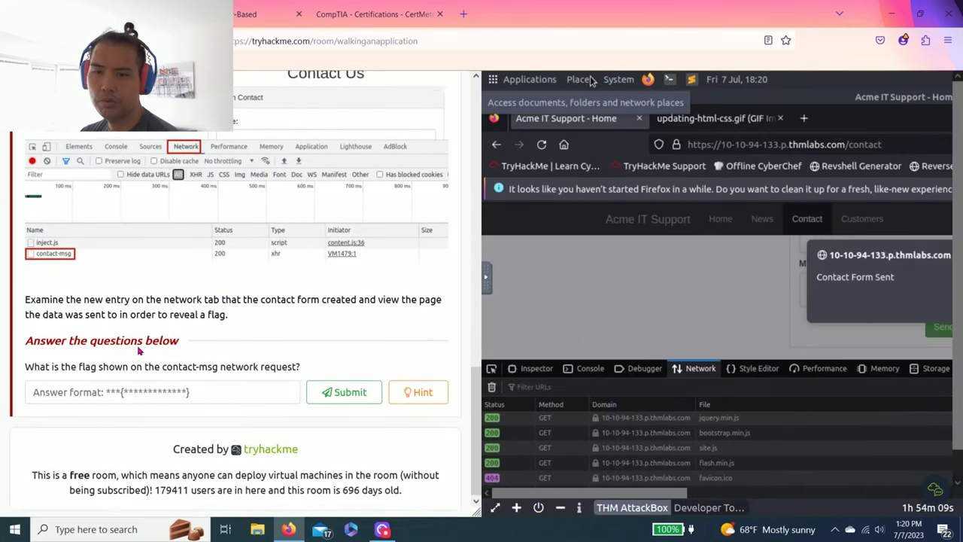
scroll(137, 335, "up", 2)
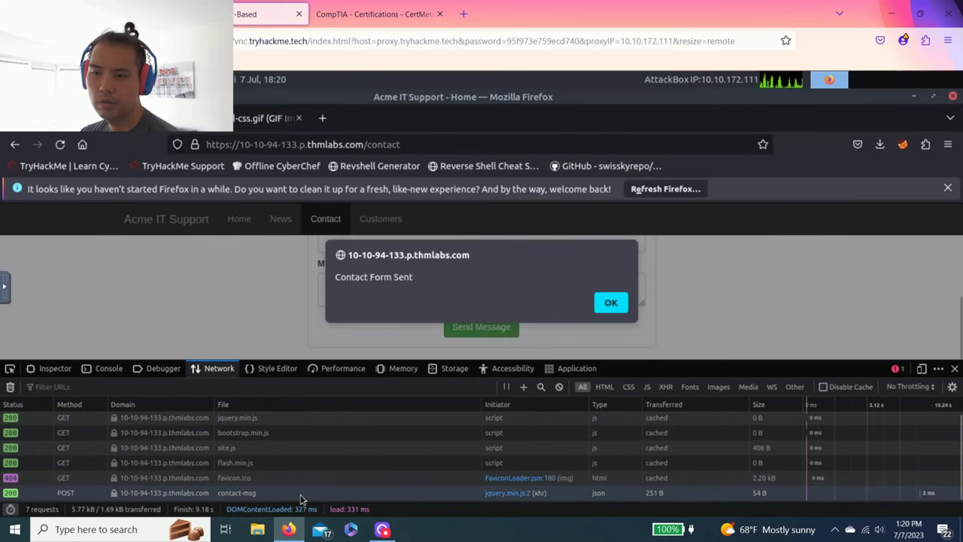
left_click(301, 494)
scroll(741, 482, "down", 2)
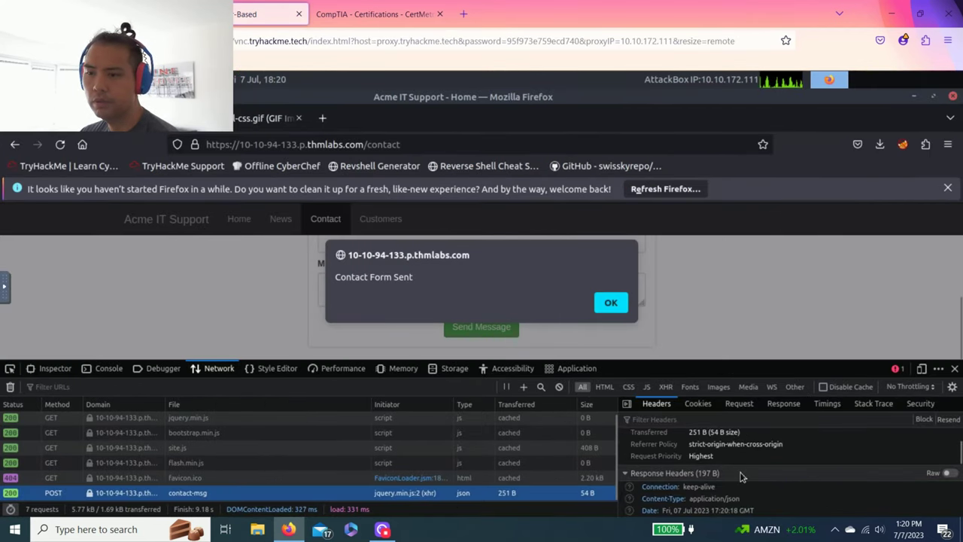
scroll(709, 476, "down", 2)
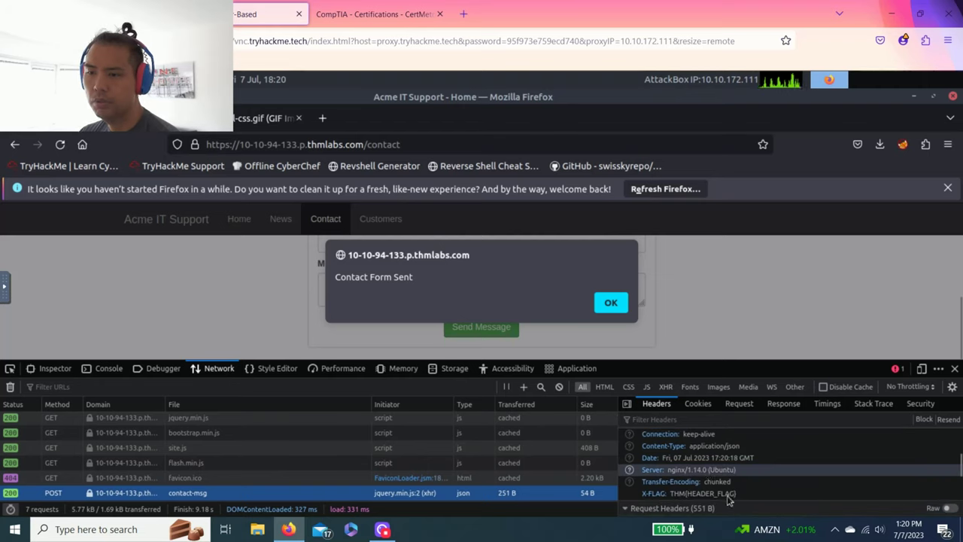
left_click_drag(673, 493, 742, 494)
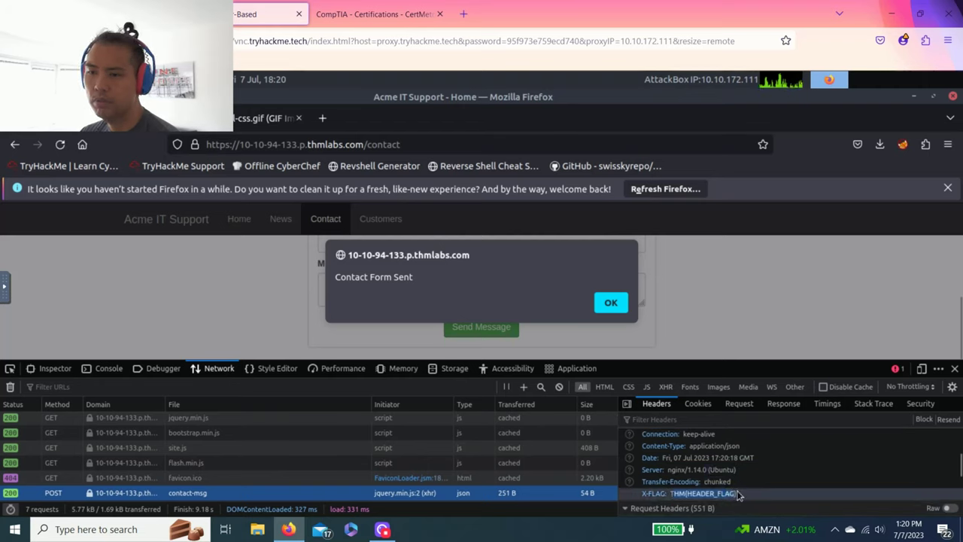
left_click(775, 404)
Step: Review the room's question about the contact-msg request, then return to the full-size AttackBox view
key("ctrl+shift+Tab")
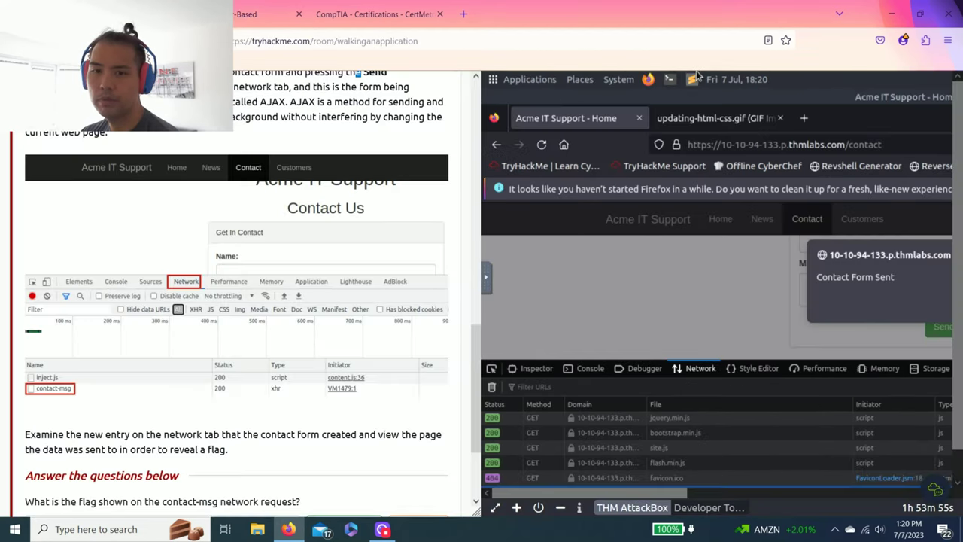
scroll(179, 272, "up", 3)
scroll(179, 272, "up", 2)
left_click_drag(232, 309, 343, 309)
scroll(304, 331, "down", 5)
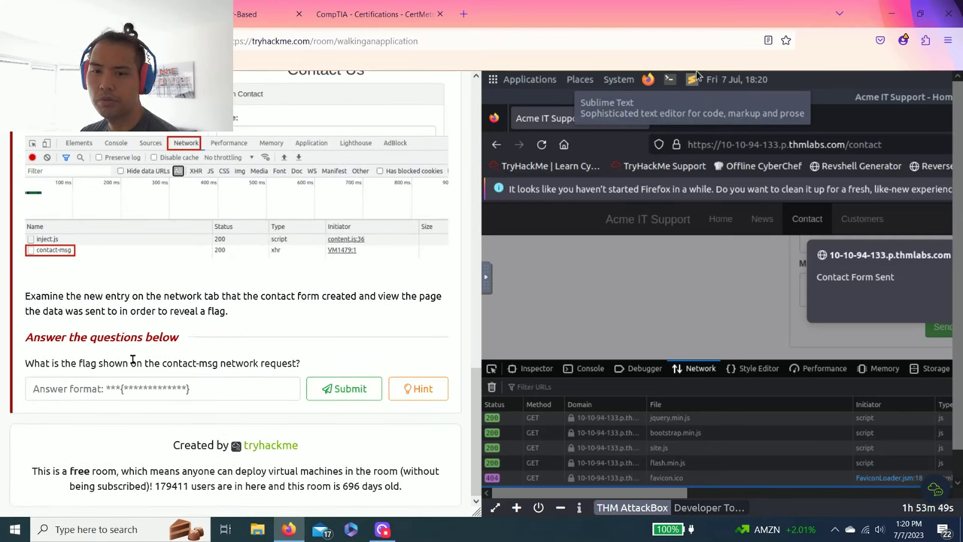
left_click_drag(131, 362, 276, 362)
left_click(274, 359)
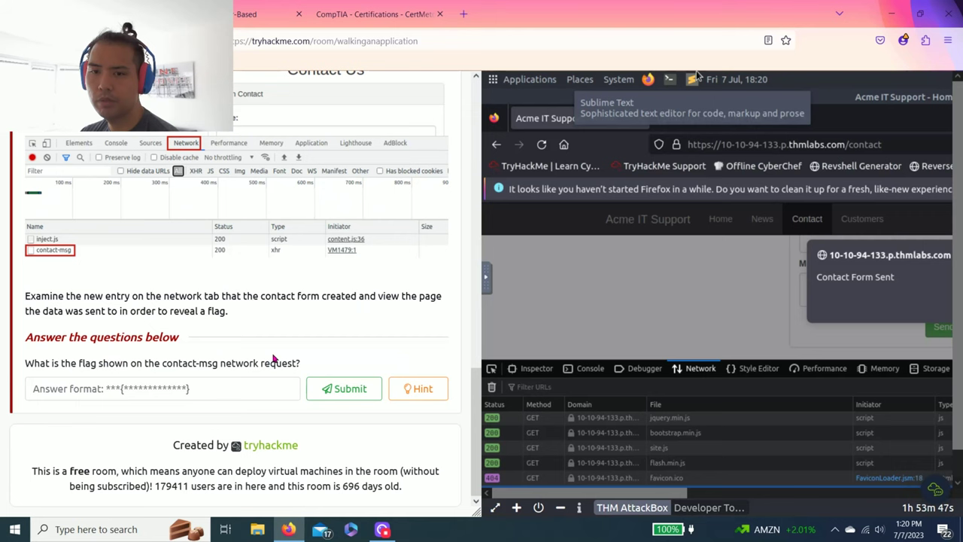
scroll(256, 333, "up", 1)
left_click(262, 6)
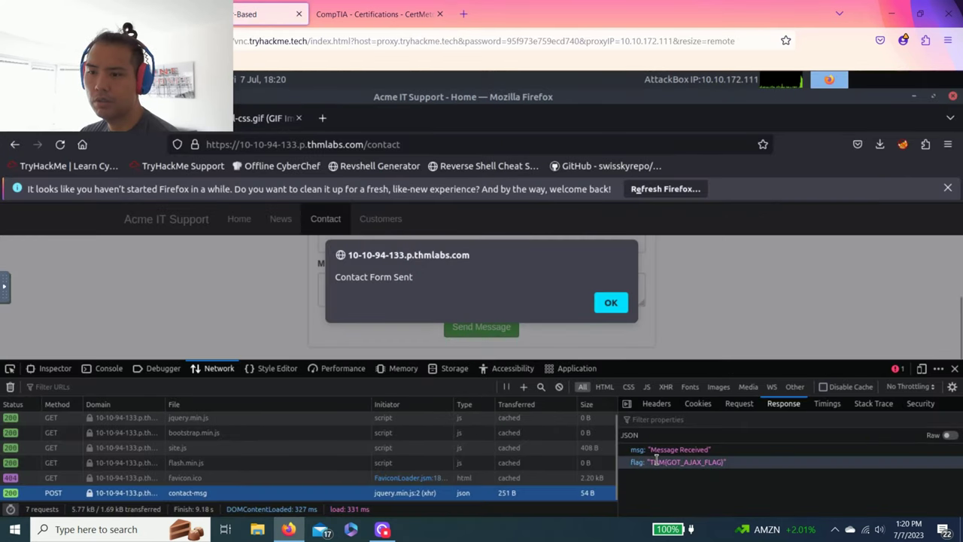
Step: Copy THM{GOT_AJAX_FLAG} from the response and paste it into the room's answer field
left_click_drag(664, 462, 569, 459)
key("ctrl+c")
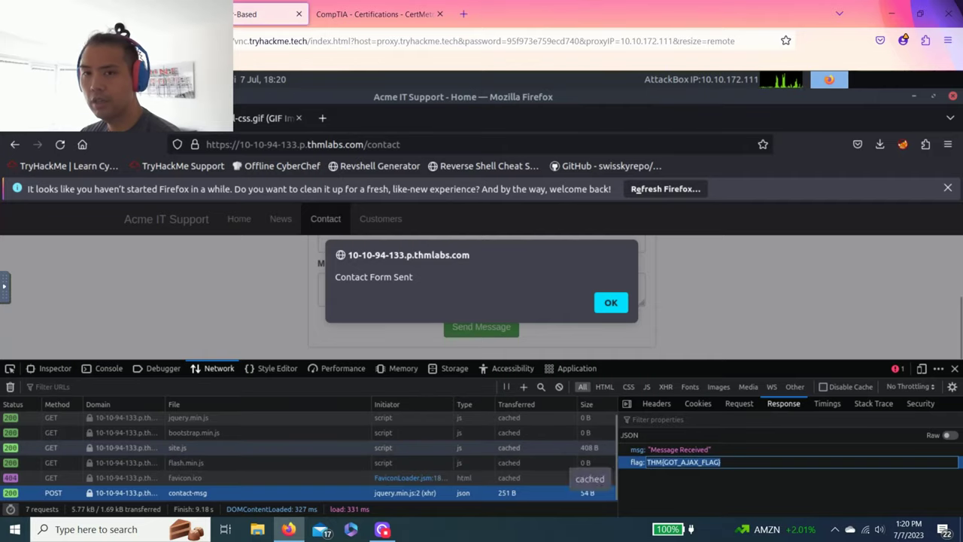
key("ctrl+shift+Tab")
left_click(133, 457)
key("ctrl+v")
Step: Submit THM{GOT_AJAX_FLAG}, dismiss the Congratulations notice, terminate the AttackBox and go to Learn
left_click(325, 459)
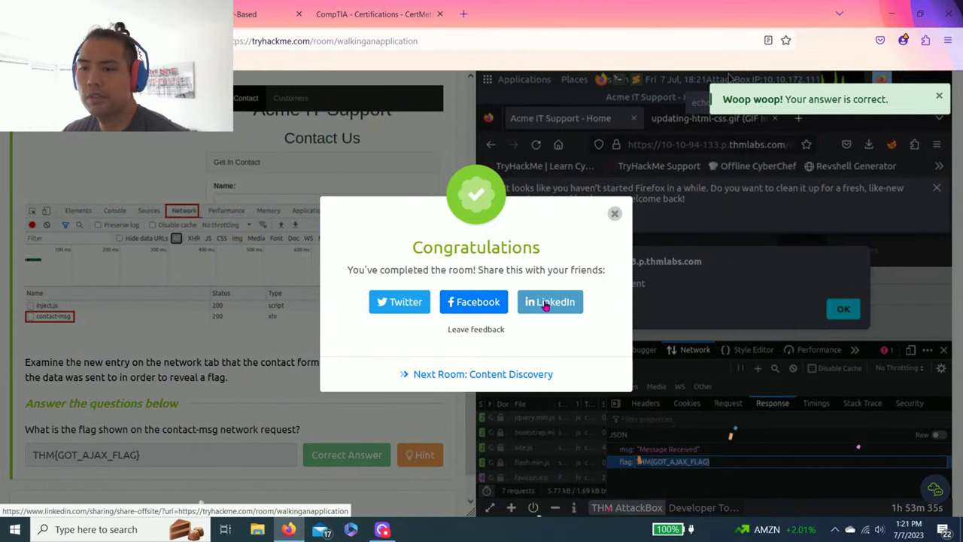
left_click(614, 215)
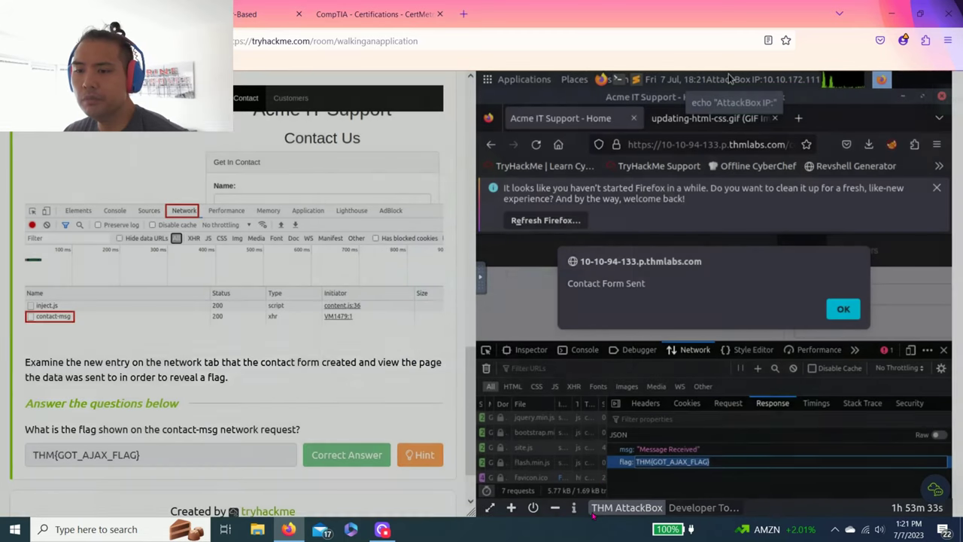
left_click(539, 507)
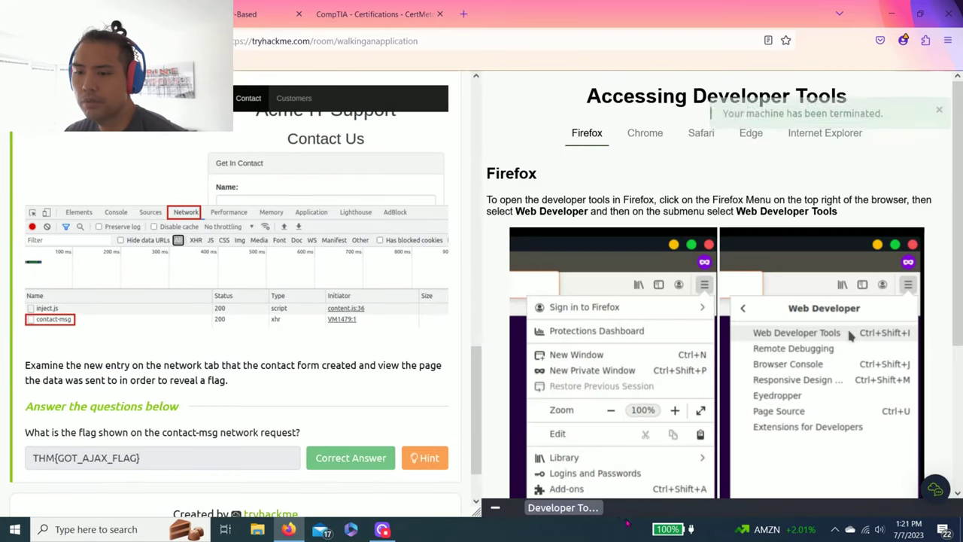
left_click(261, 106)
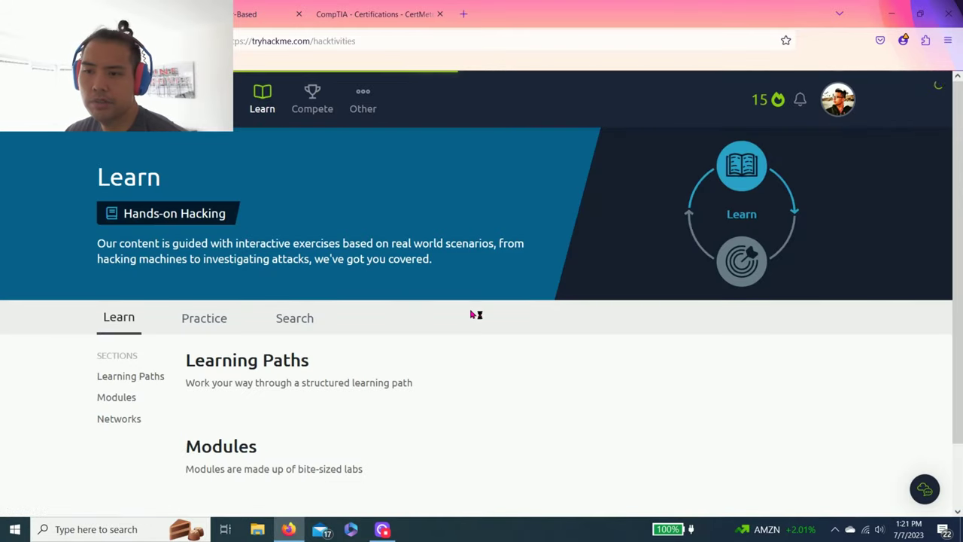
Step: Close two extra tabs and open the Web Fundamentals path, showing 96% progress
left_click(299, 14)
left_click(299, 15)
scroll(632, 321, "up", 2)
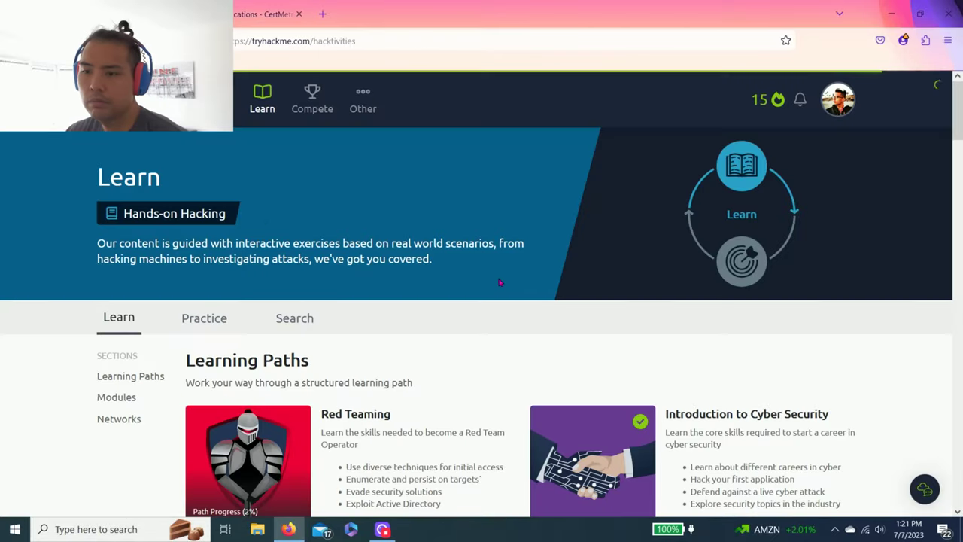
scroll(722, 331, "down", 10)
left_click(714, 363)
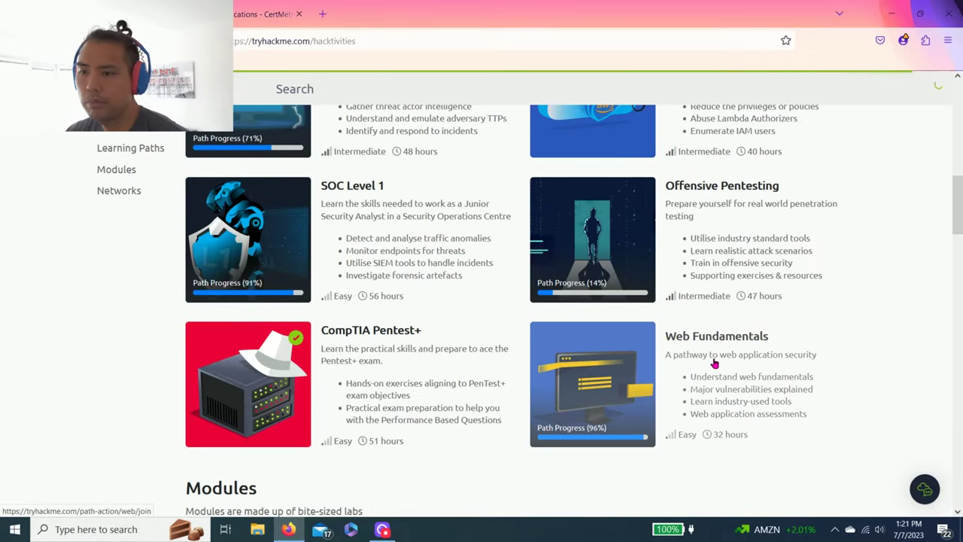
scroll(573, 301, "down", 5)
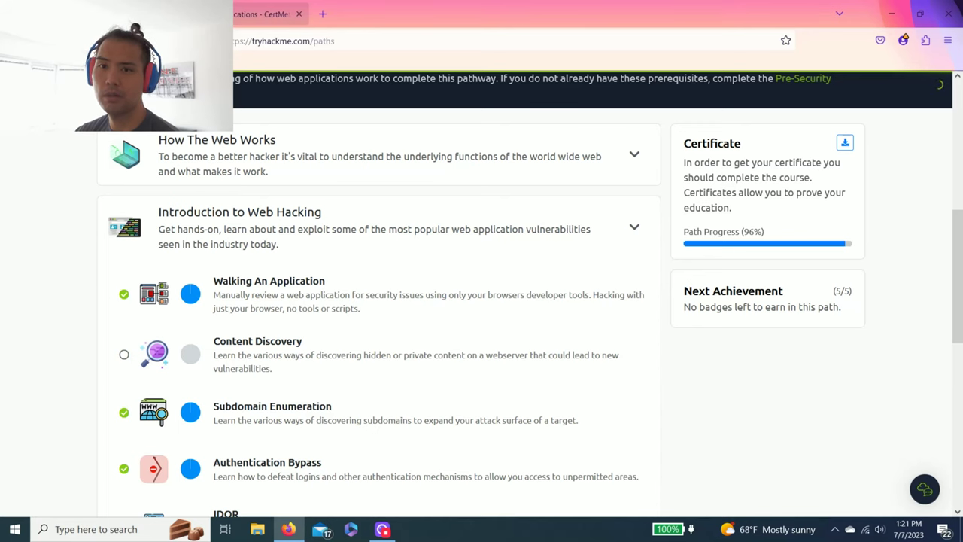
scroll(217, 170, "down", 3)
Step: Scroll through the CompTIA Active Certifications table, then bring Logi Capture to the front
scroll(215, 161, "up", 2)
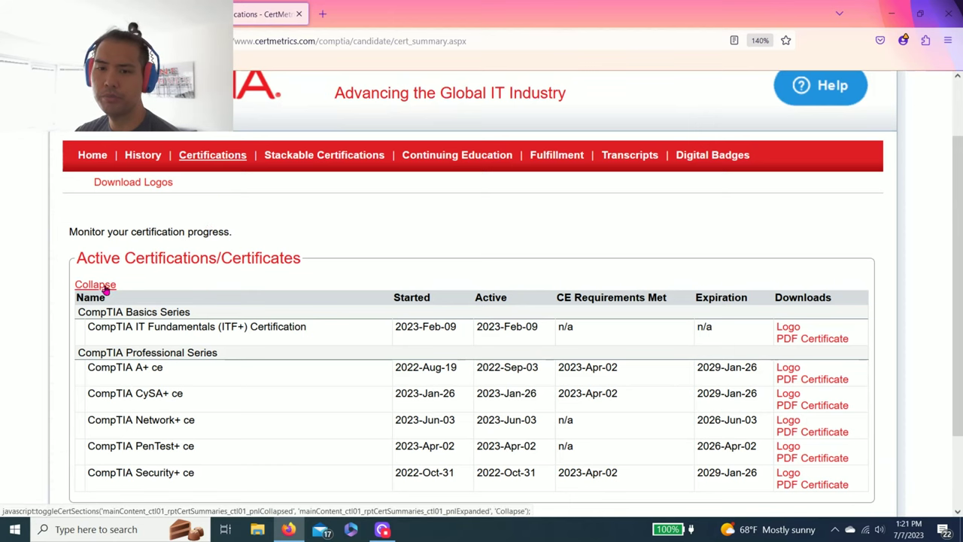
scroll(135, 249, "up", 1)
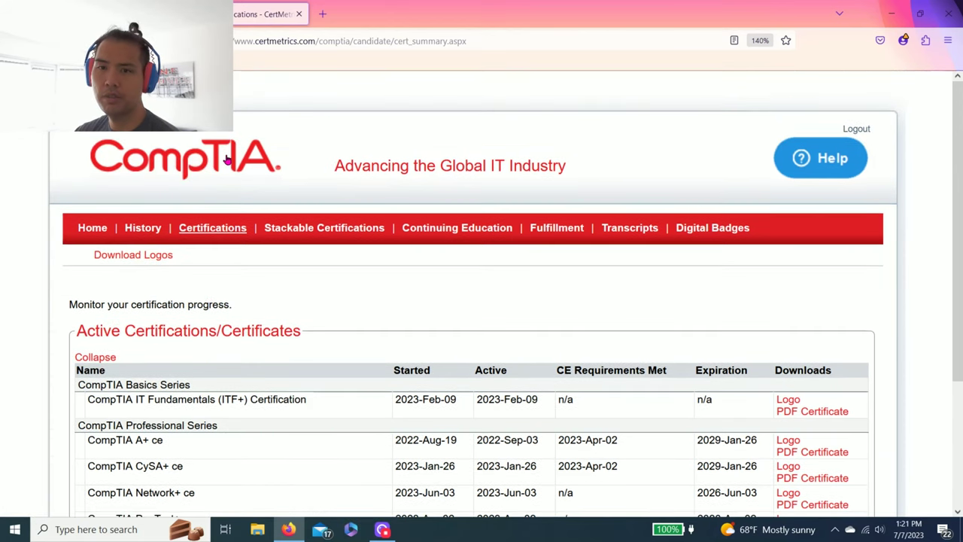
scroll(278, 179, "down", 1)
scroll(231, 217, "down", 1)
scroll(198, 221, "up", 1)
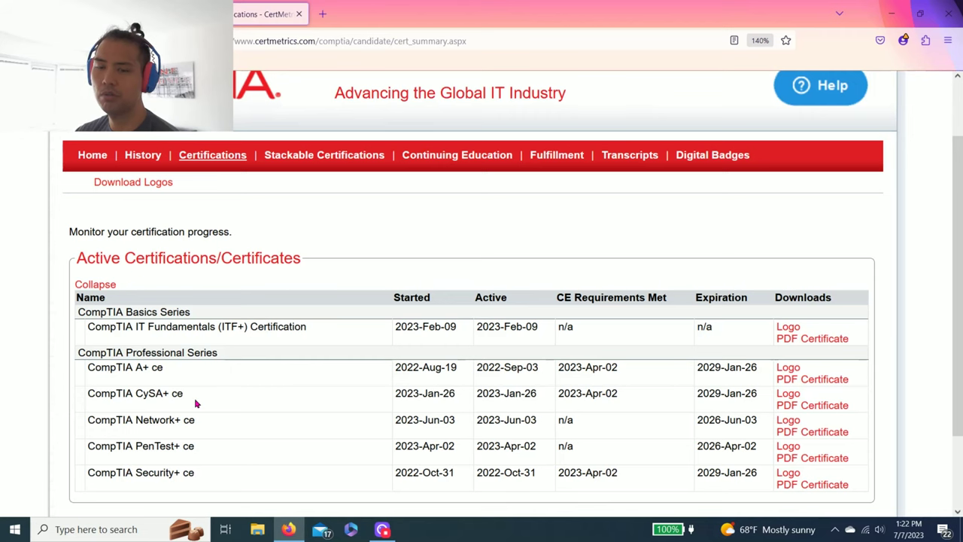
left_click(382, 529)
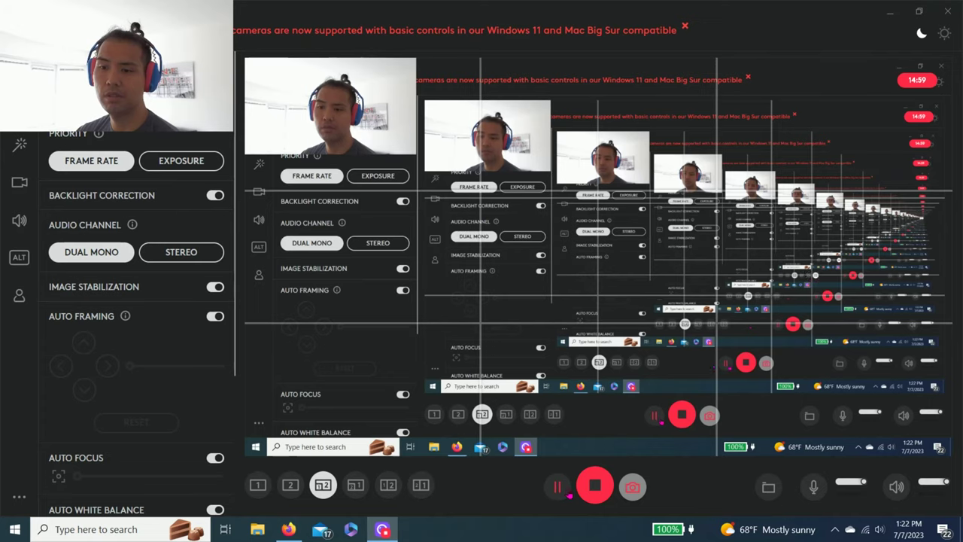